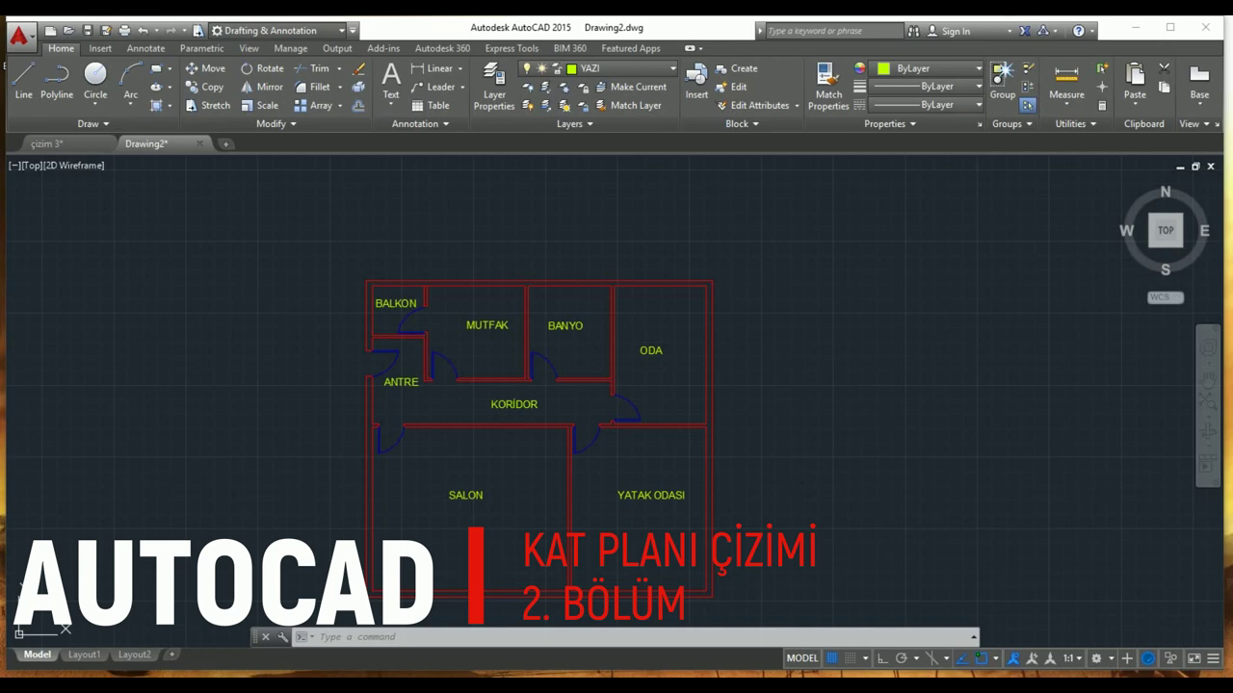
# Step: Zoom in on the tall window symbol left of the plan and open the Layer Properties Manager
pyautogui.moveTo(467, 449); pyautogui.dragTo(538, 416, button='middle')
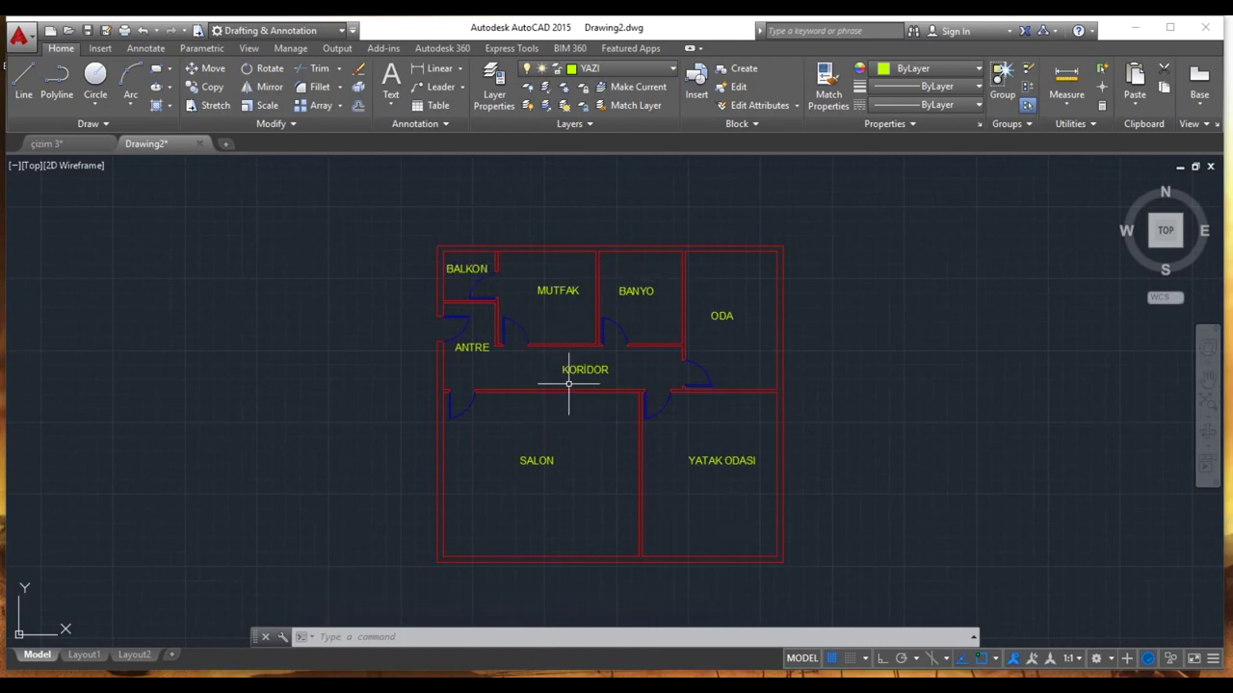
pyautogui.scroll(2, 568, 381)
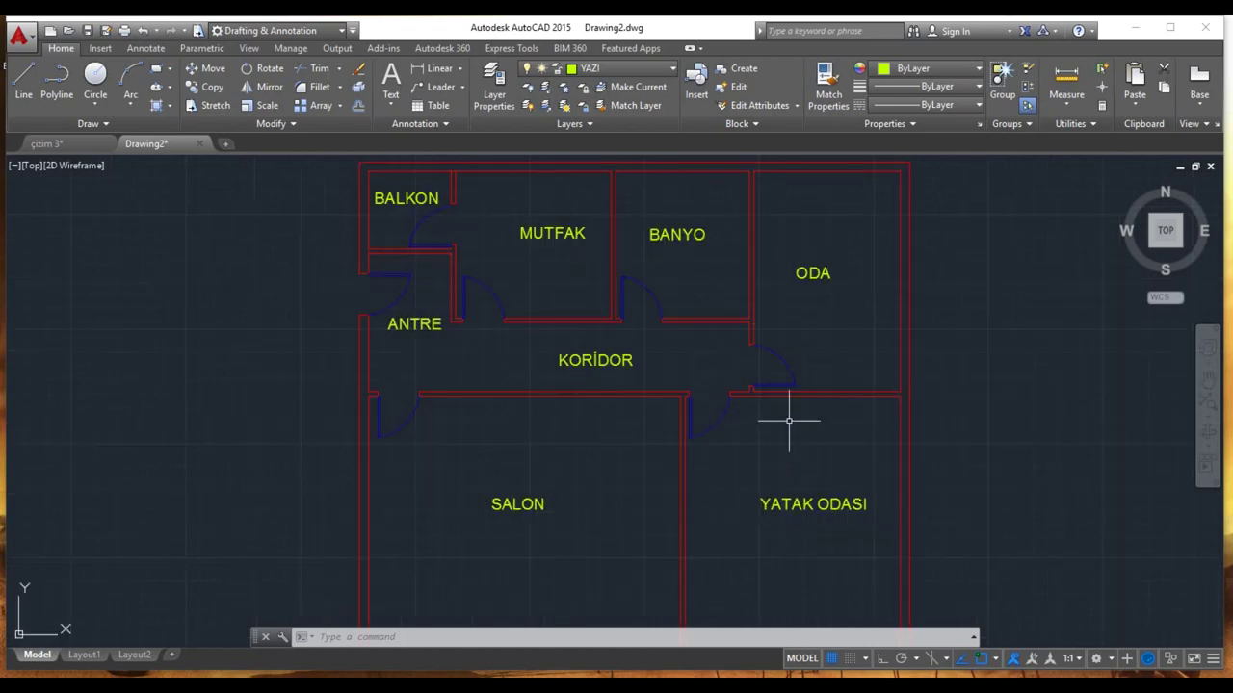
pyautogui.moveTo(585, 405); pyautogui.dragTo(631, 504, button='middle')
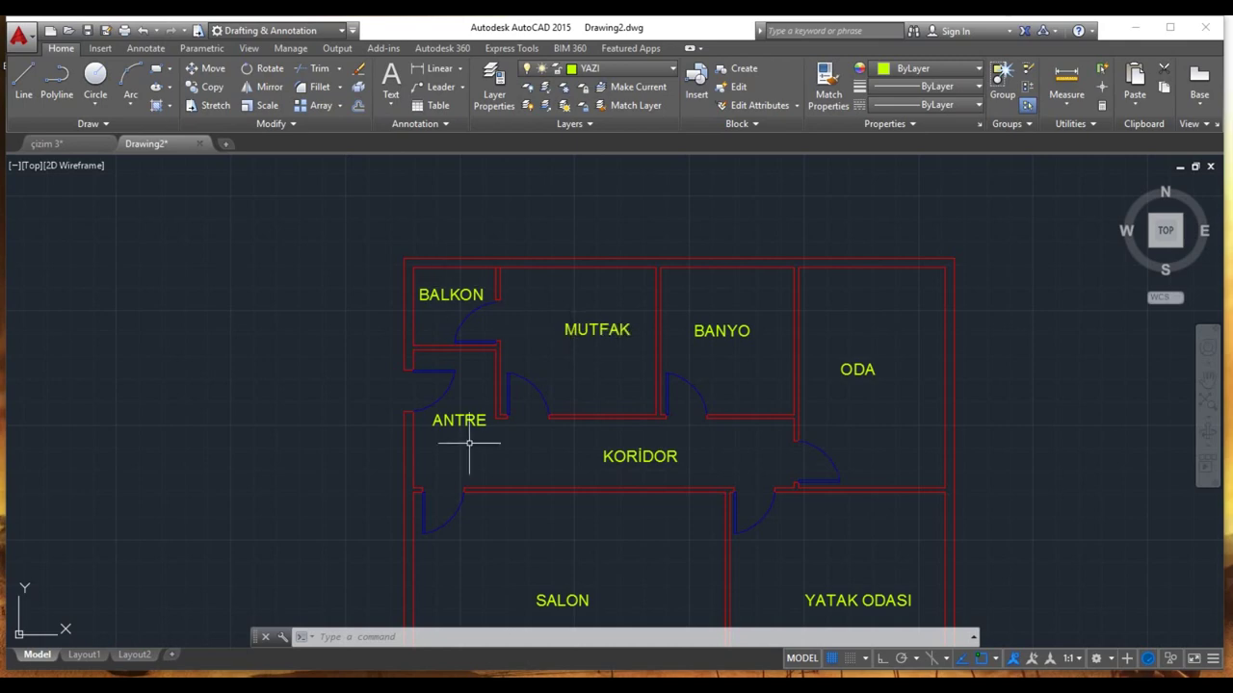
pyautogui.moveTo(616, 492)
pyautogui.mouseDown(button='middle')
pyautogui.moveTo(639, 375)
pyautogui.moveTo(691, 437)
pyautogui.mouseUp(button='middle')
pyautogui.scroll(-2, 639, 395)
pyautogui.scroll(2, 136, 374)
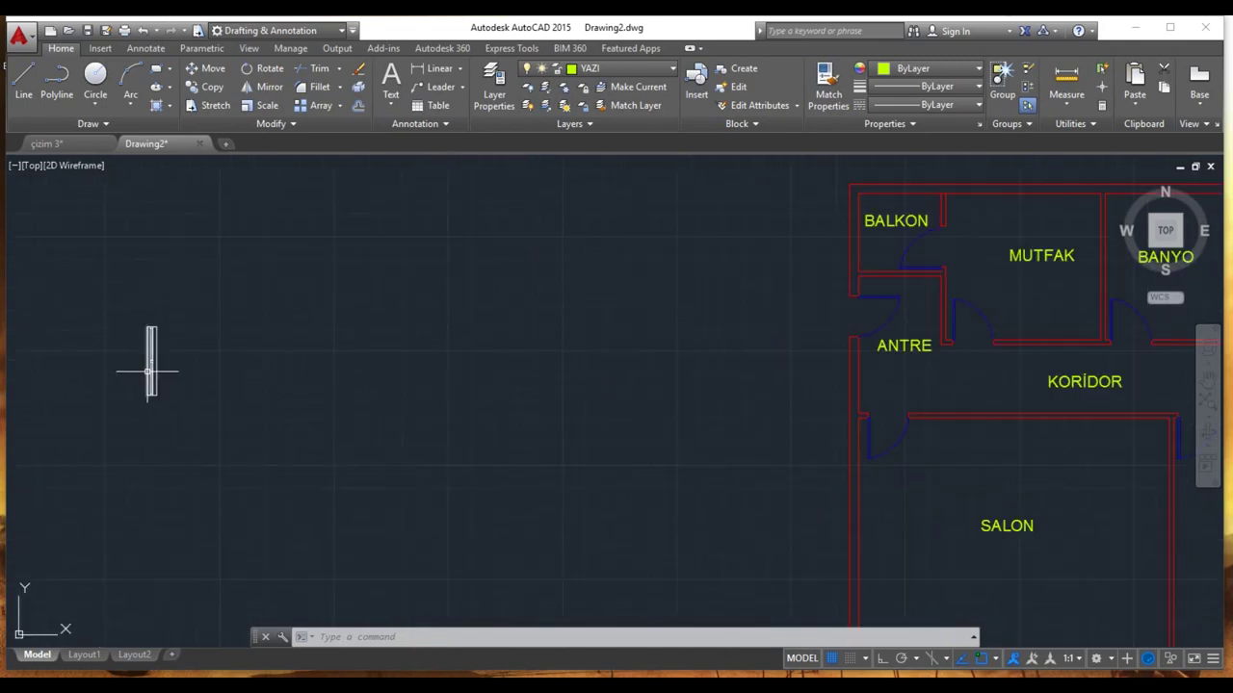
pyautogui.scroll(4, 154, 370)
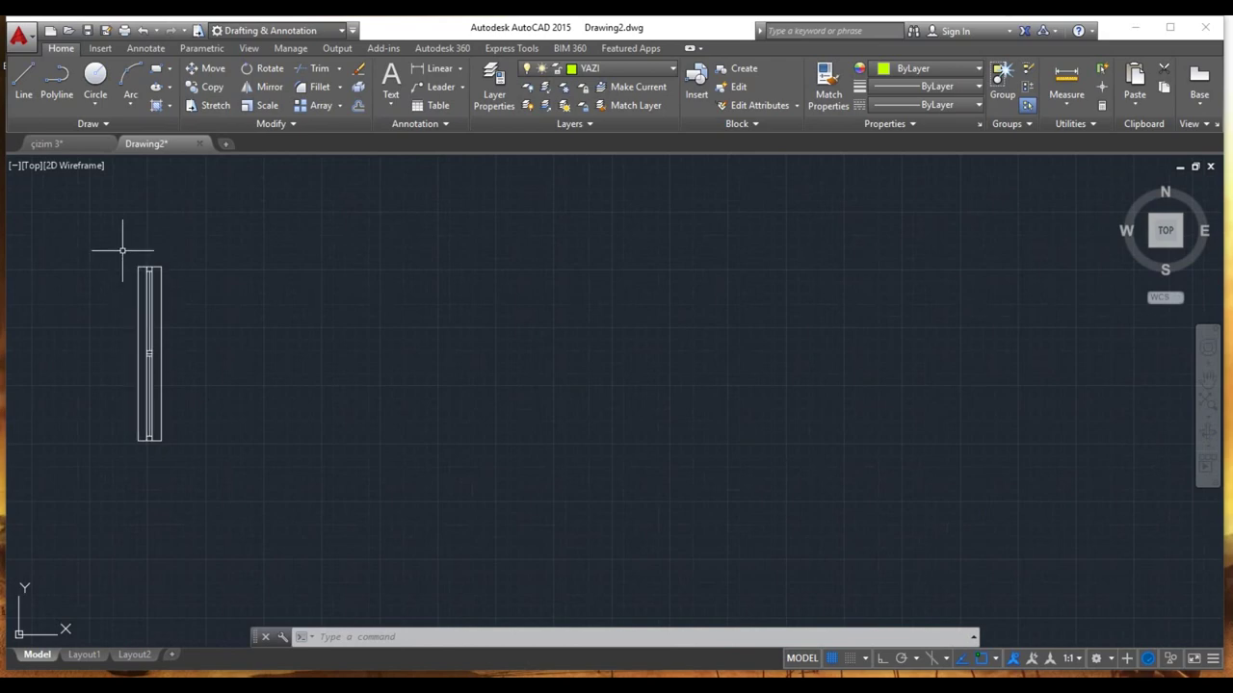
pyautogui.click(492, 75)
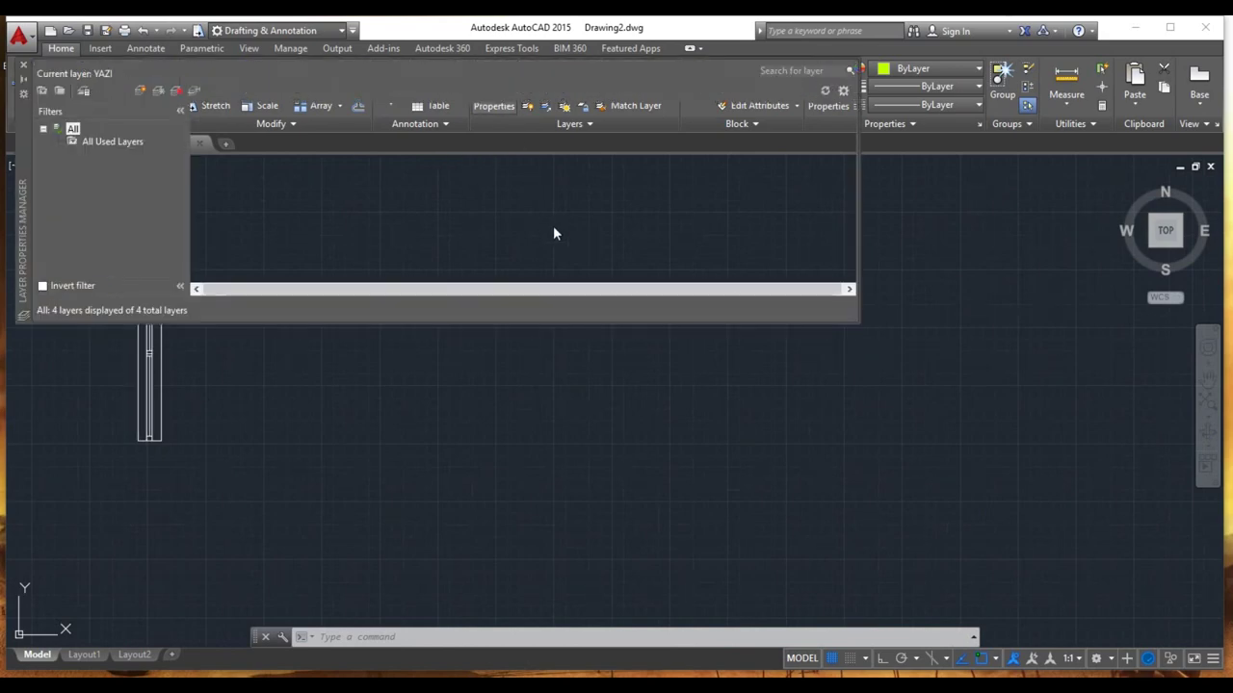
# Step: Create a new layer named PENCERELER with purple colour 212
pyautogui.click(137, 92)
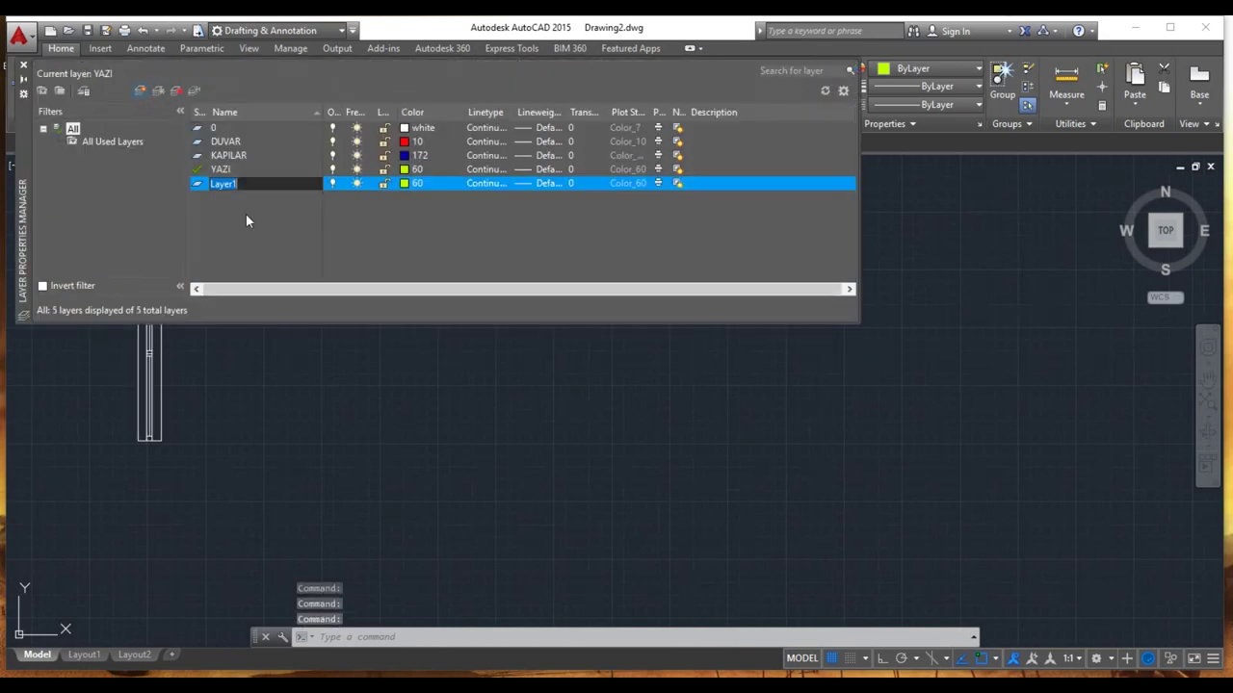
pyautogui.write('PENV')
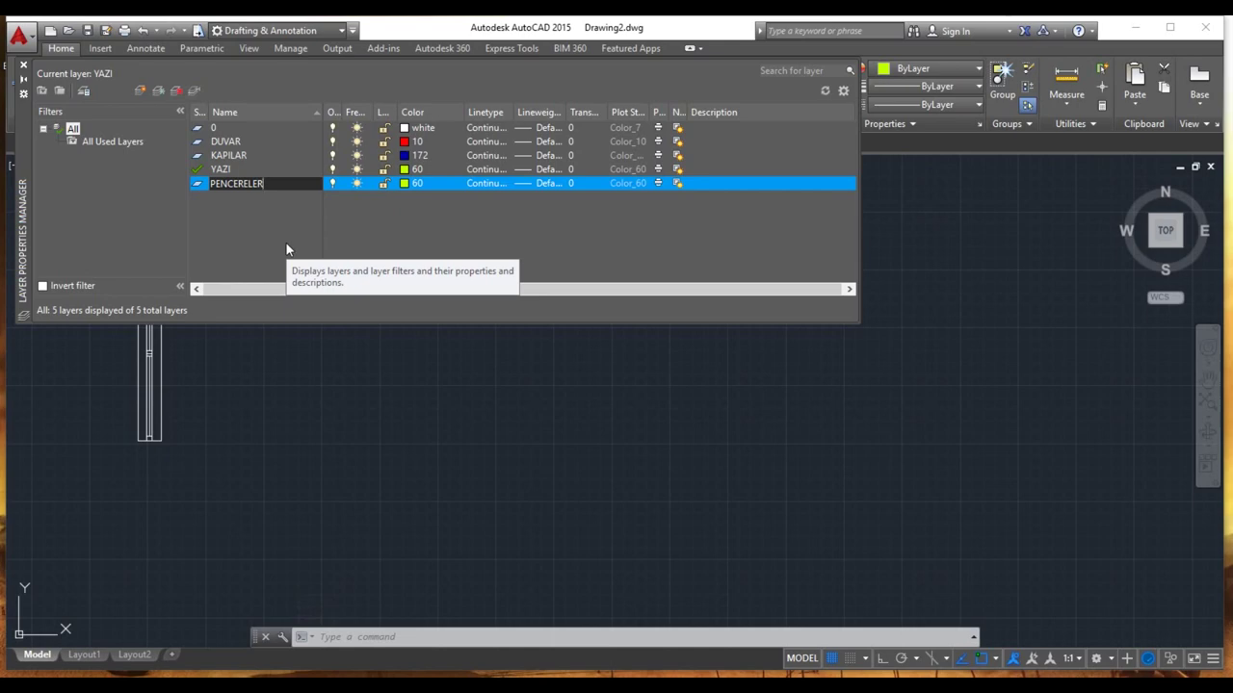
pyautogui.press('Return')
pyautogui.click(405, 184)
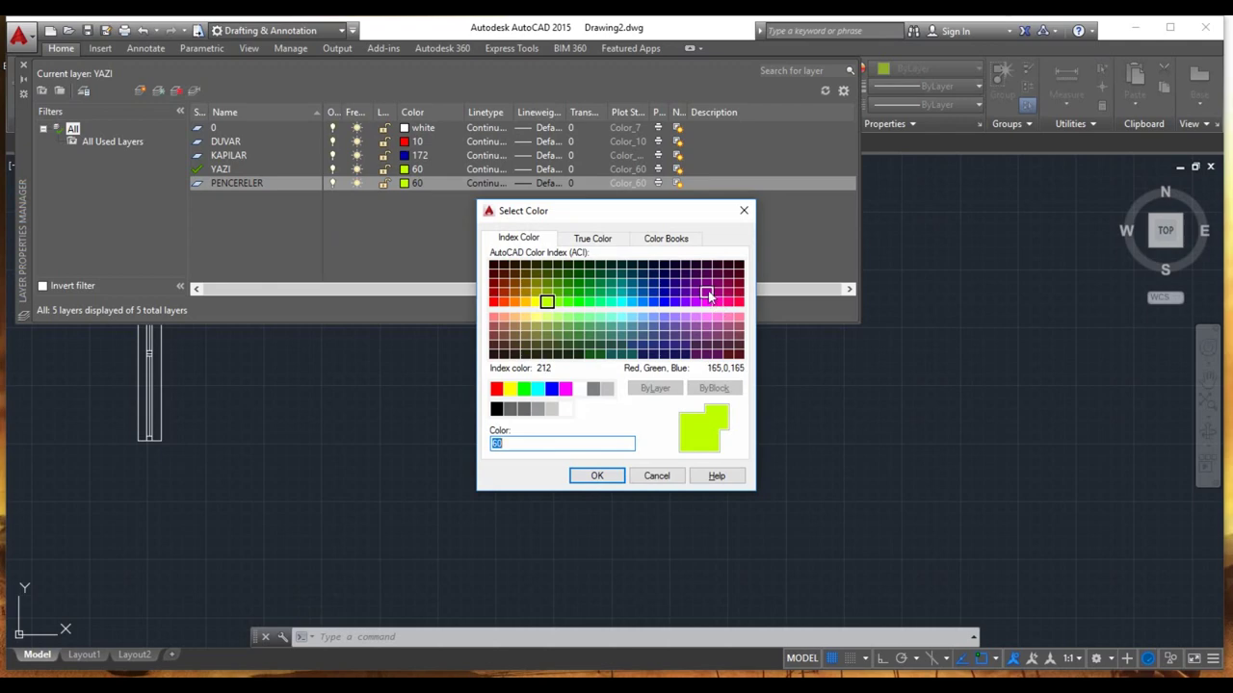
pyautogui.click(708, 295)
pyautogui.click(598, 479)
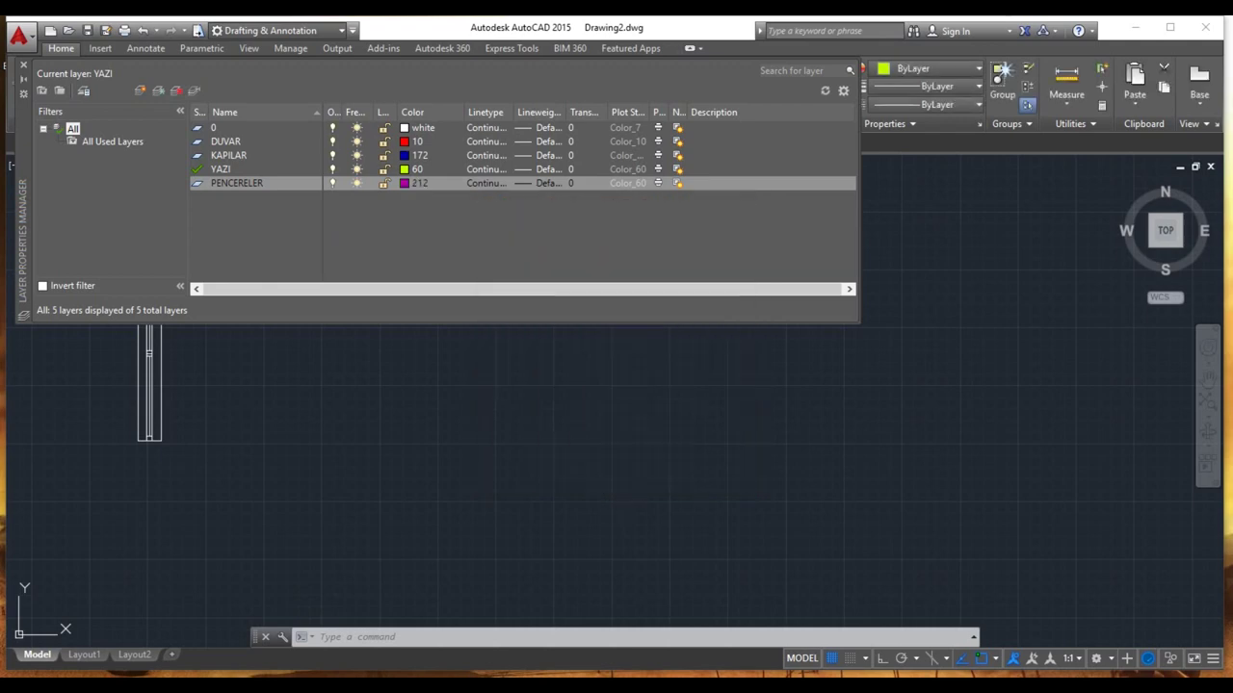
# Step: Close the layer manager and window-select the tall window symbol
pyautogui.click(23, 66)
pyautogui.click(112, 246)
pyautogui.click(199, 456)
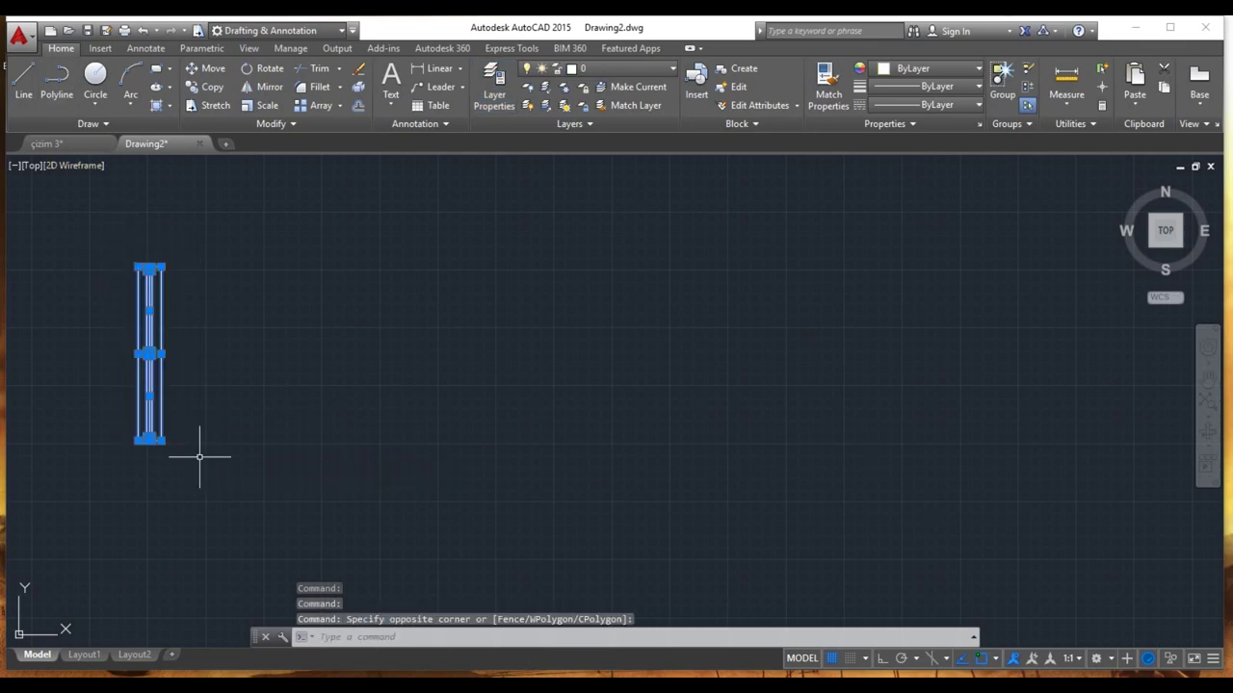
# Step: Group the selected window pieces and assign the group to layer PENCERELER, turning it purple
pyautogui.rightClick(148, 376)
pyautogui.moveTo(187, 220)
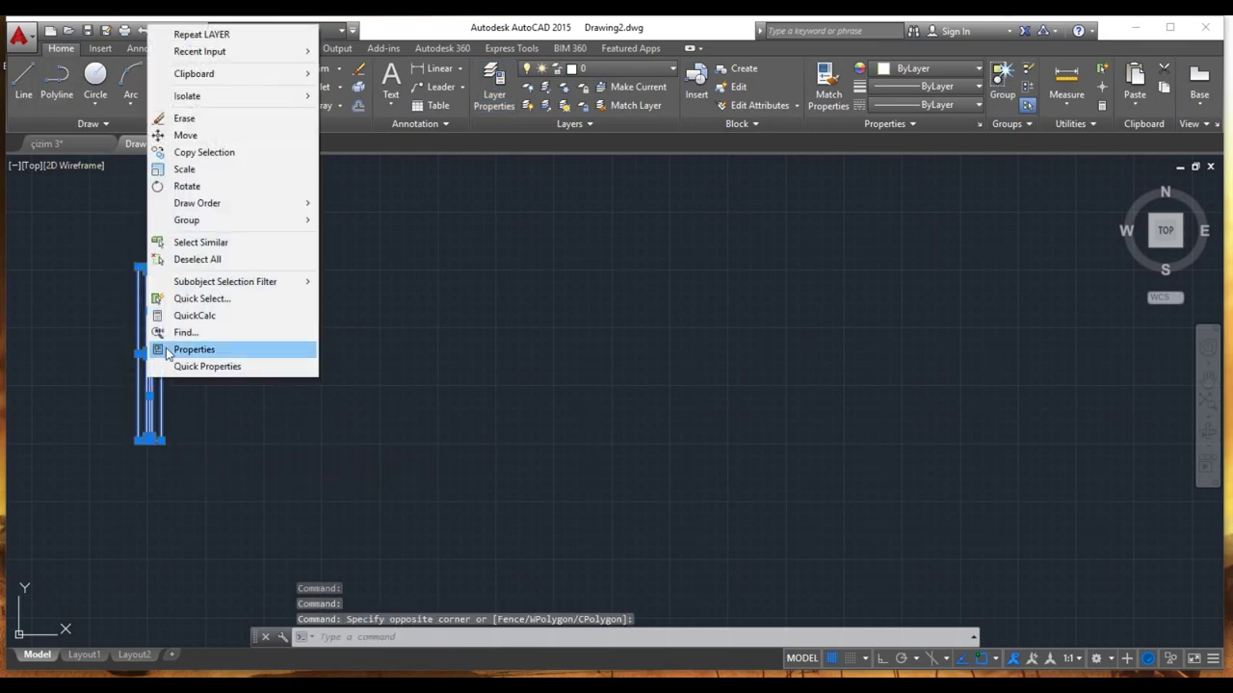
pyautogui.click(354, 224)
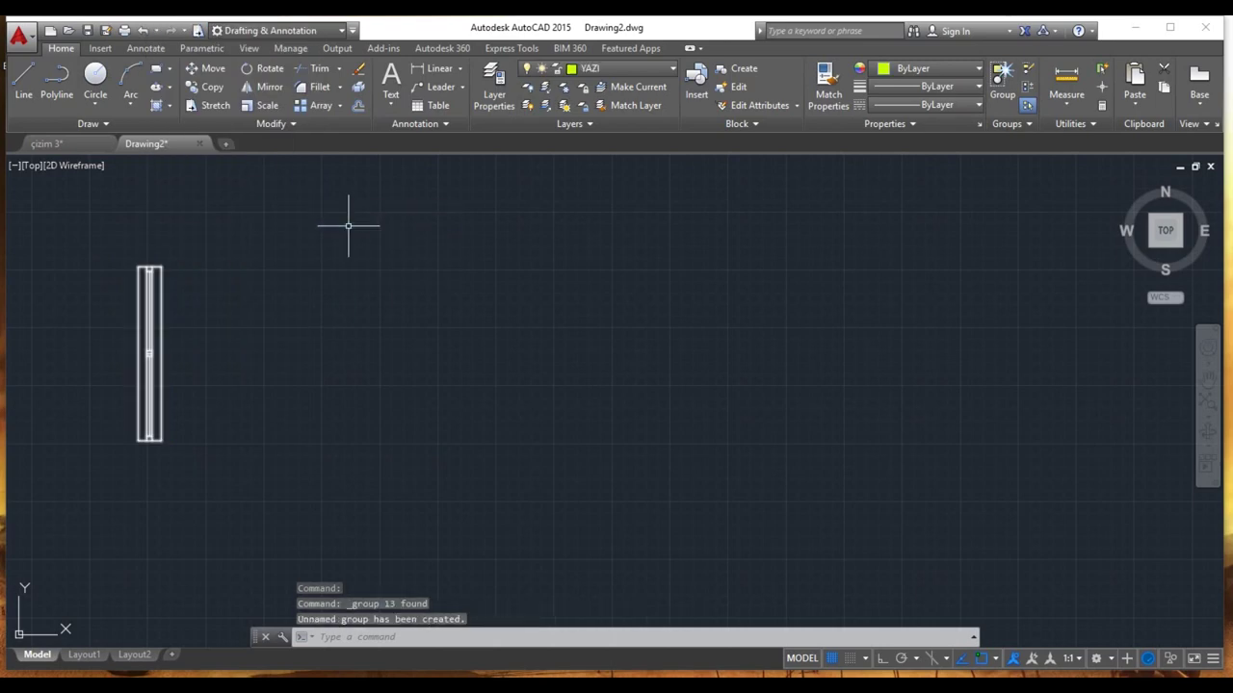
pyautogui.click(147, 310)
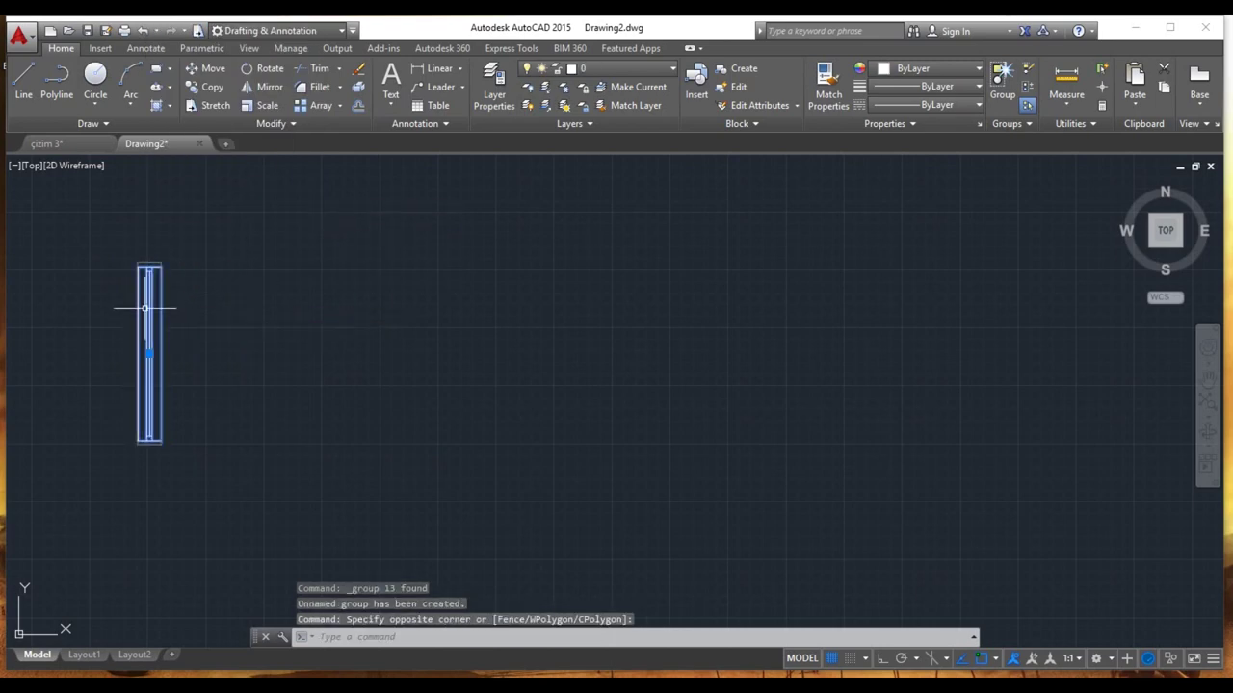
pyautogui.click(624, 68)
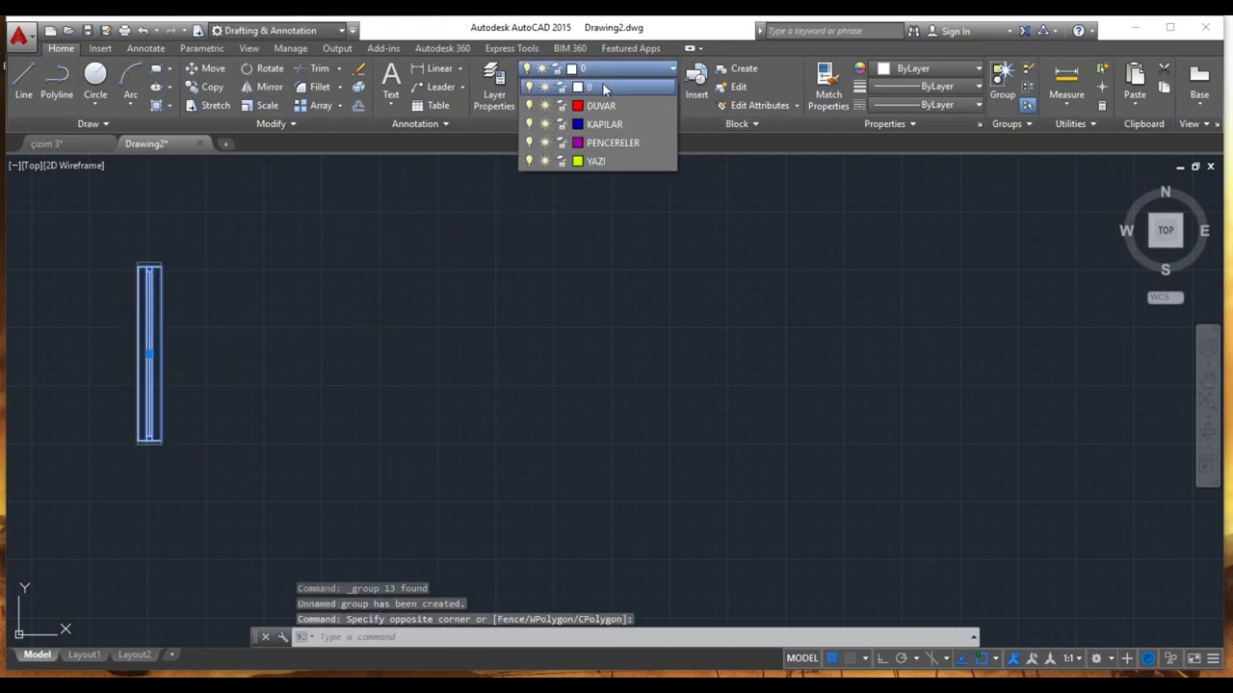
pyautogui.click(607, 142)
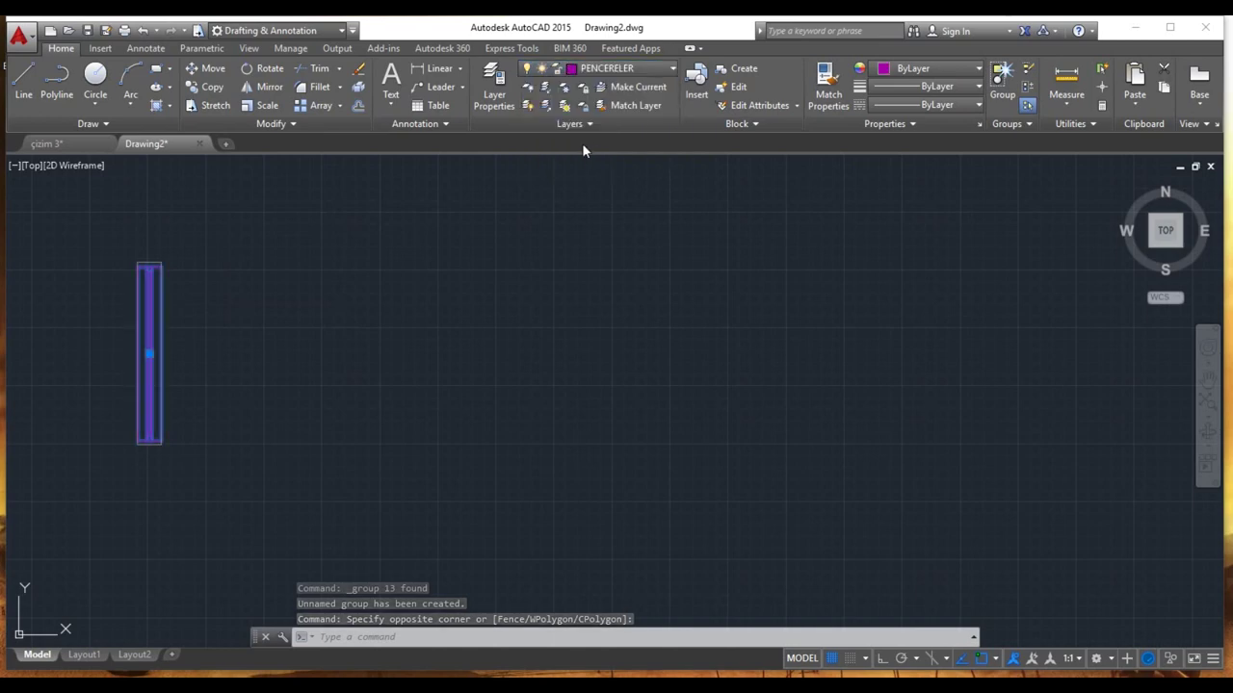
pyautogui.press('Escape')
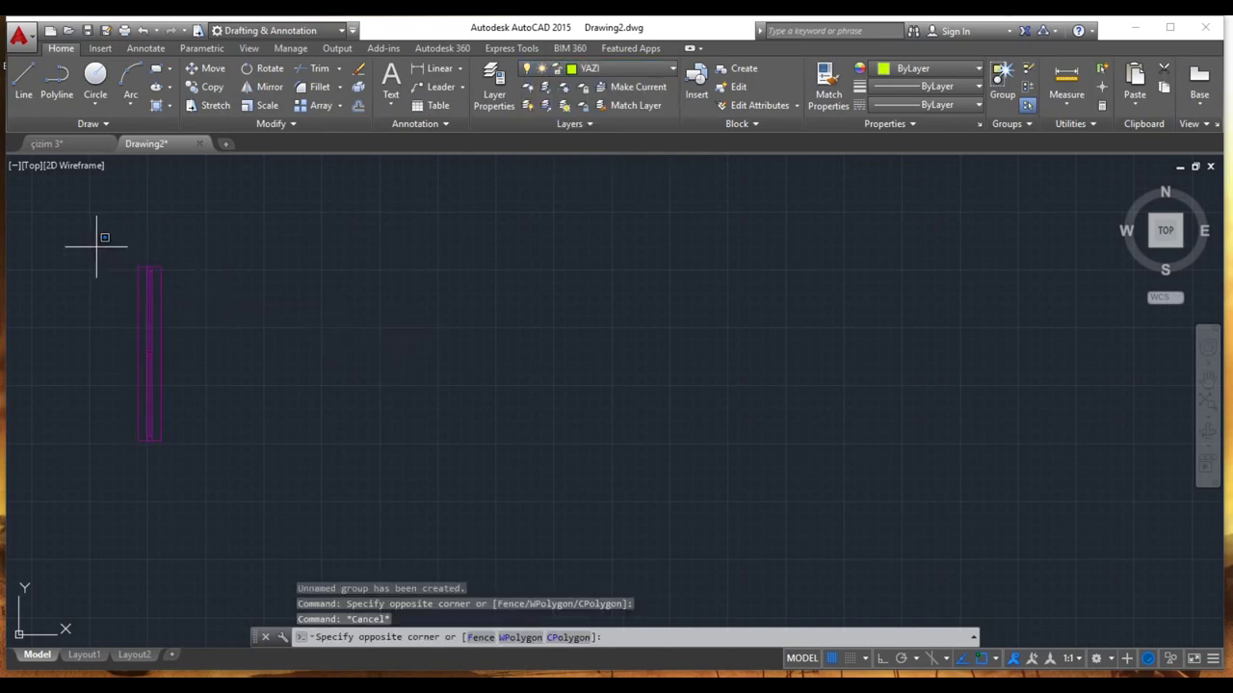
# Step: Move the purple window into SALON's west wall
pyautogui.click(95, 246)
pyautogui.click(219, 462)
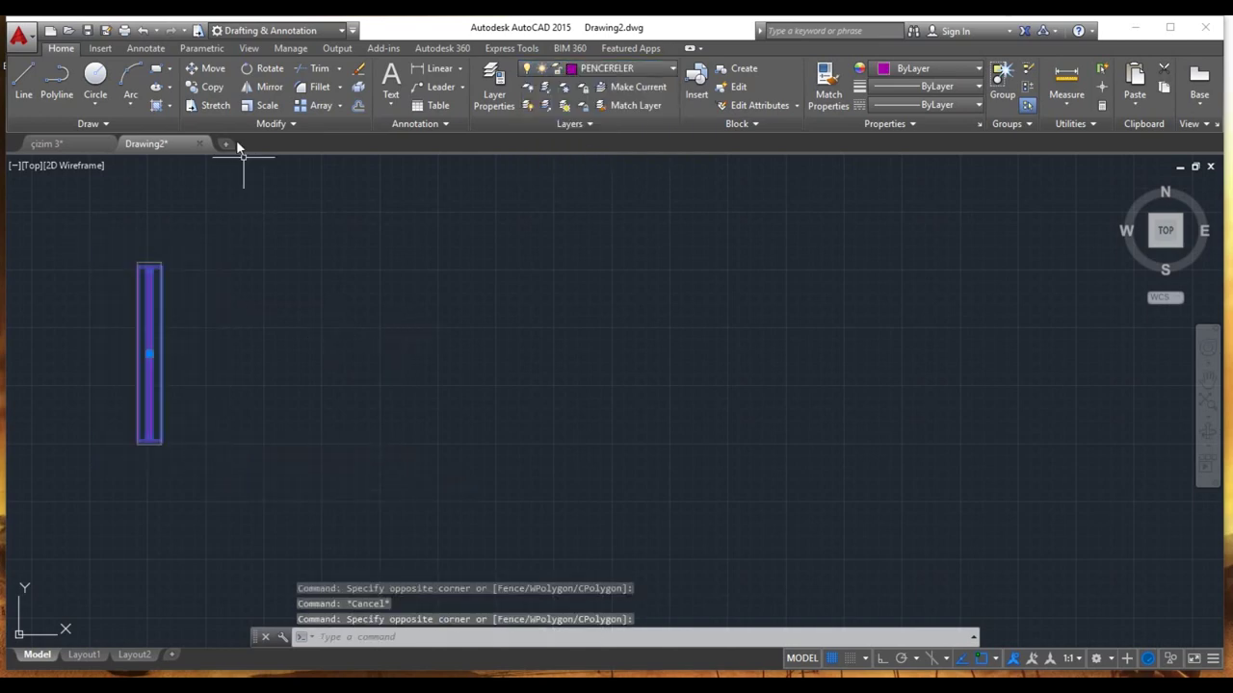
pyautogui.click(213, 68)
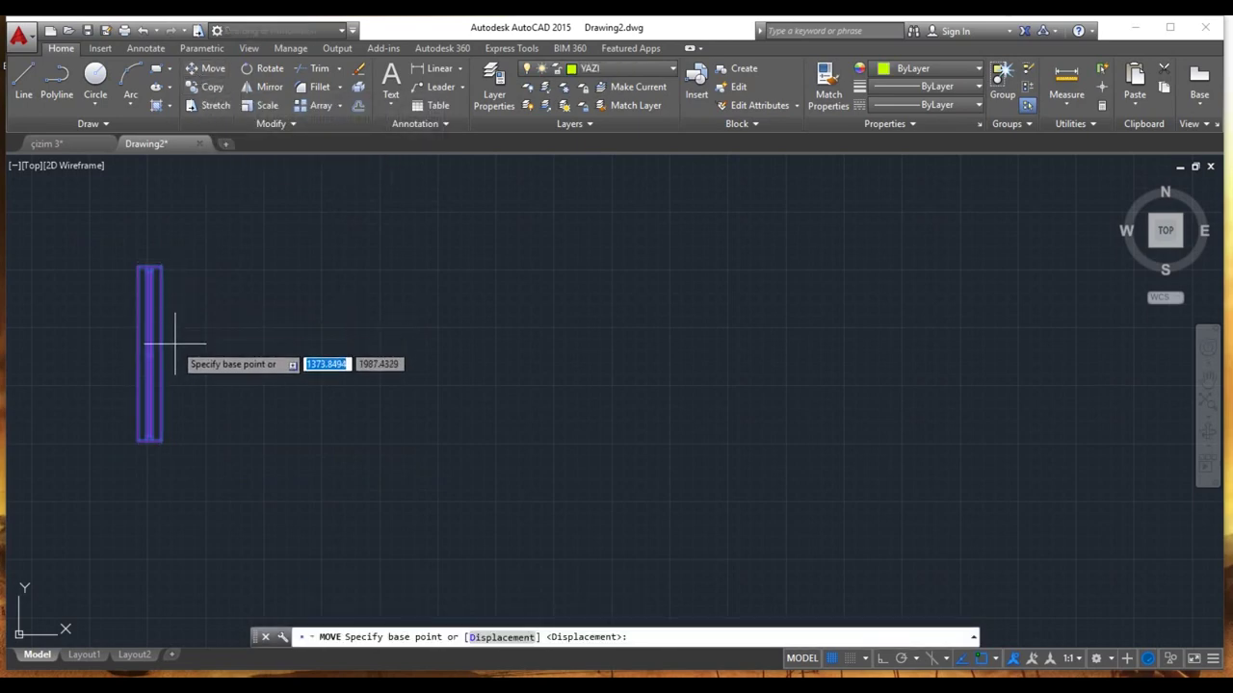
pyautogui.click(149, 353)
pyautogui.scroll(-3, 382, 353)
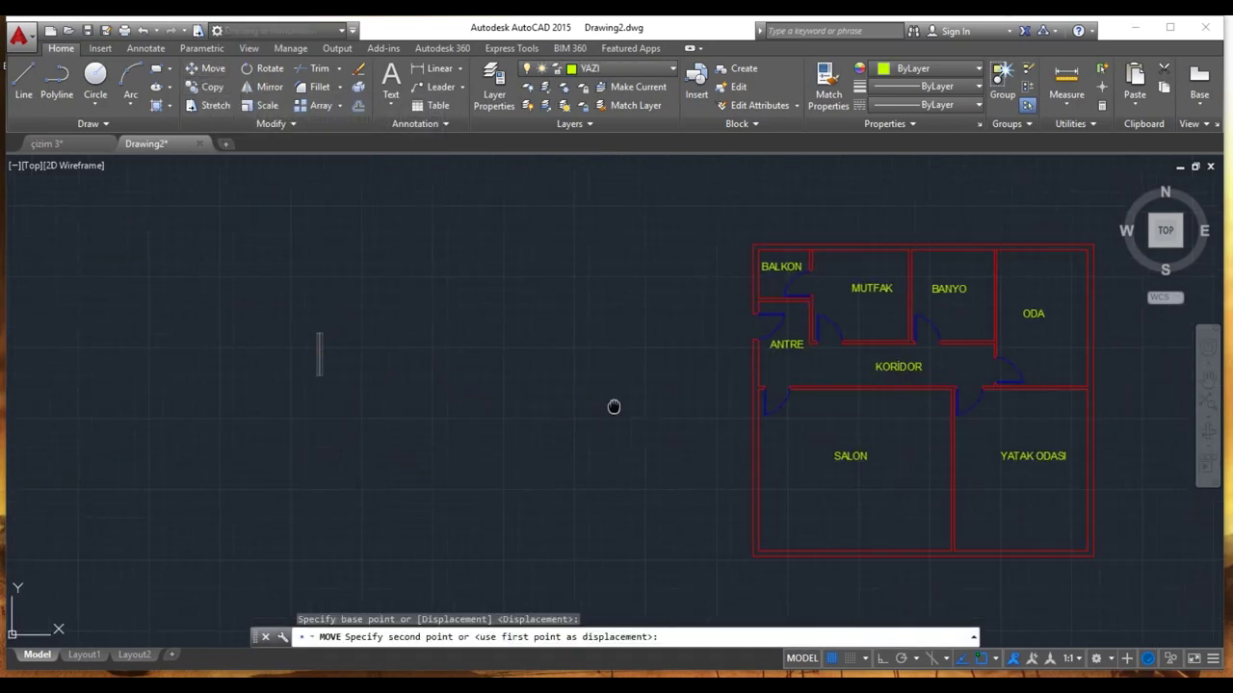
pyautogui.moveTo(613, 408); pyautogui.dragTo(391, 317, button='middle')
pyautogui.scroll(5, 542, 413)
pyautogui.scroll(2, 505, 361)
pyautogui.scroll(-2, 505, 361)
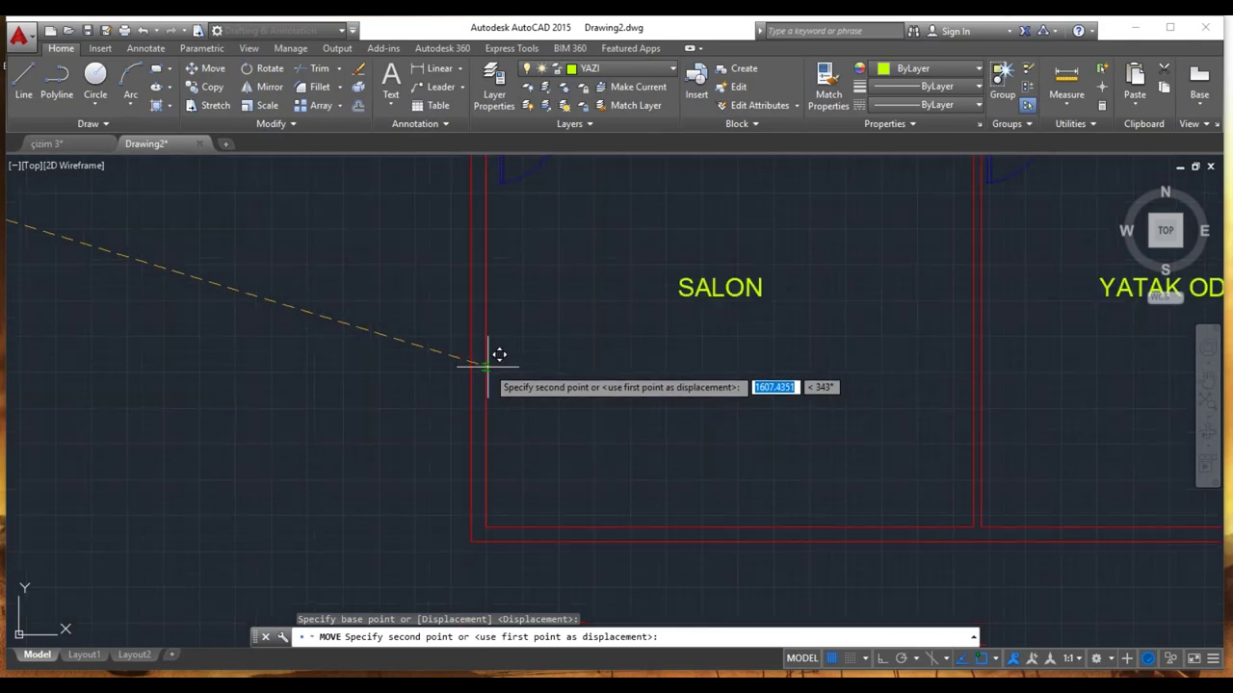
pyautogui.click(490, 329)
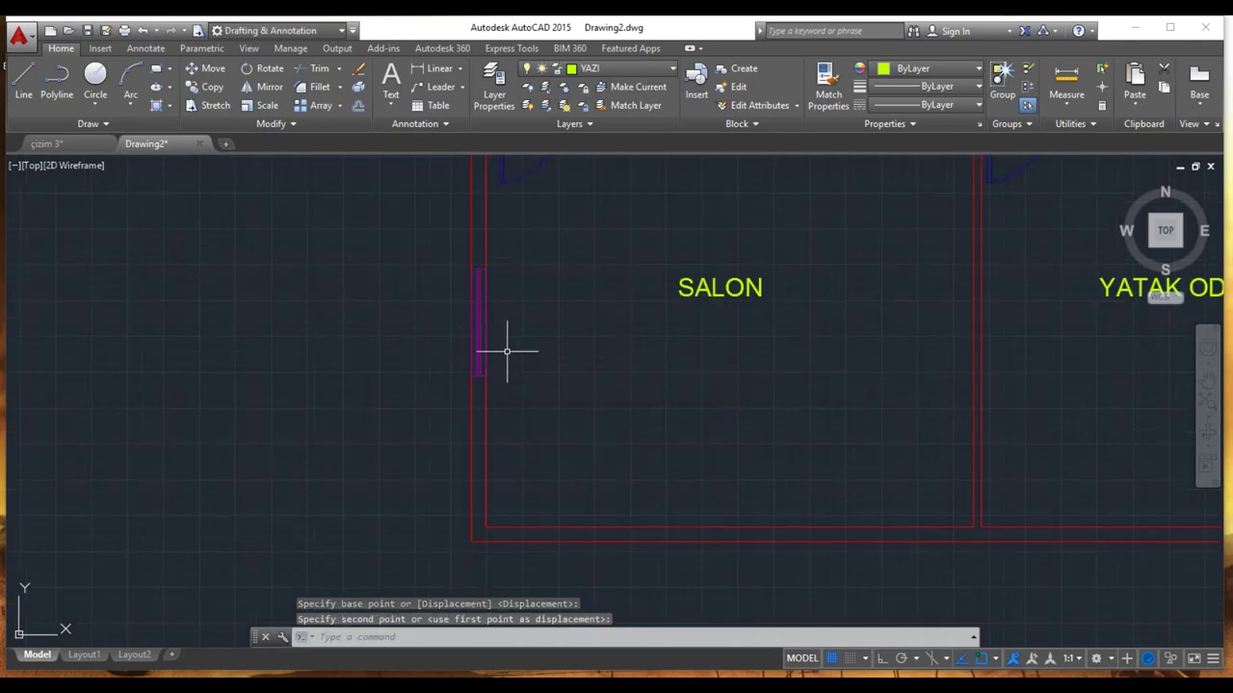
# Step: Copy the window into YATAK ODASI's east wall
pyautogui.click(450, 254)
pyautogui.click(525, 406)
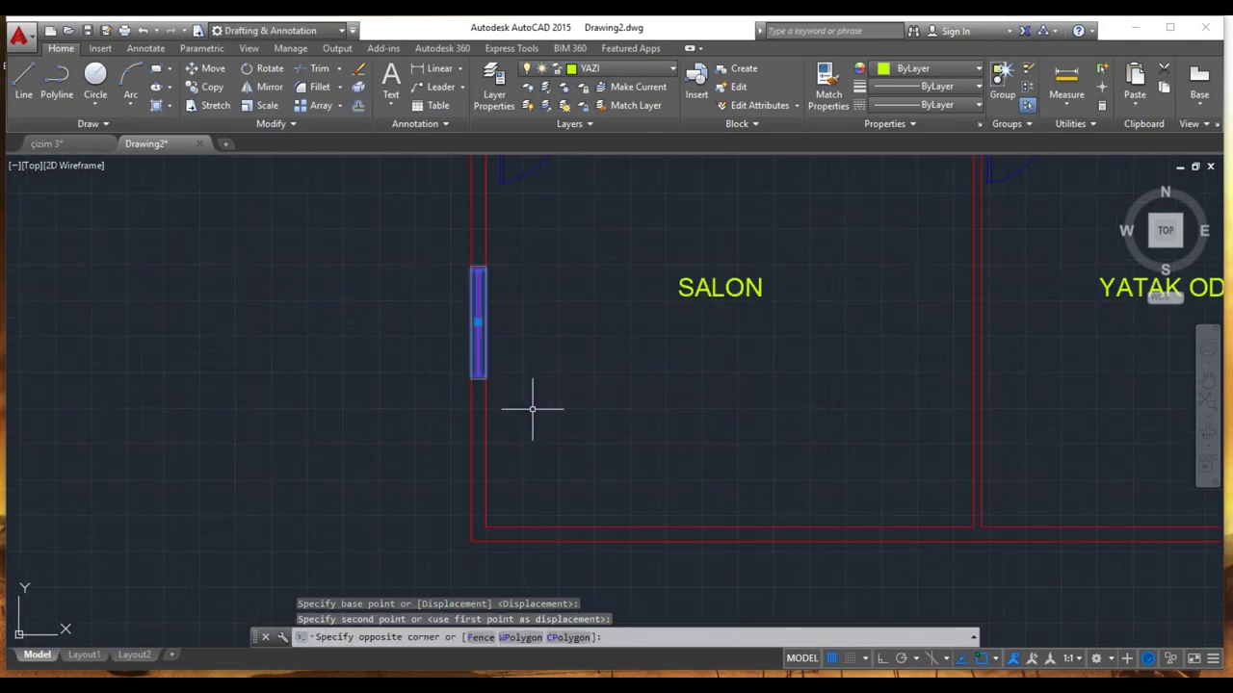
pyautogui.click(205, 92)
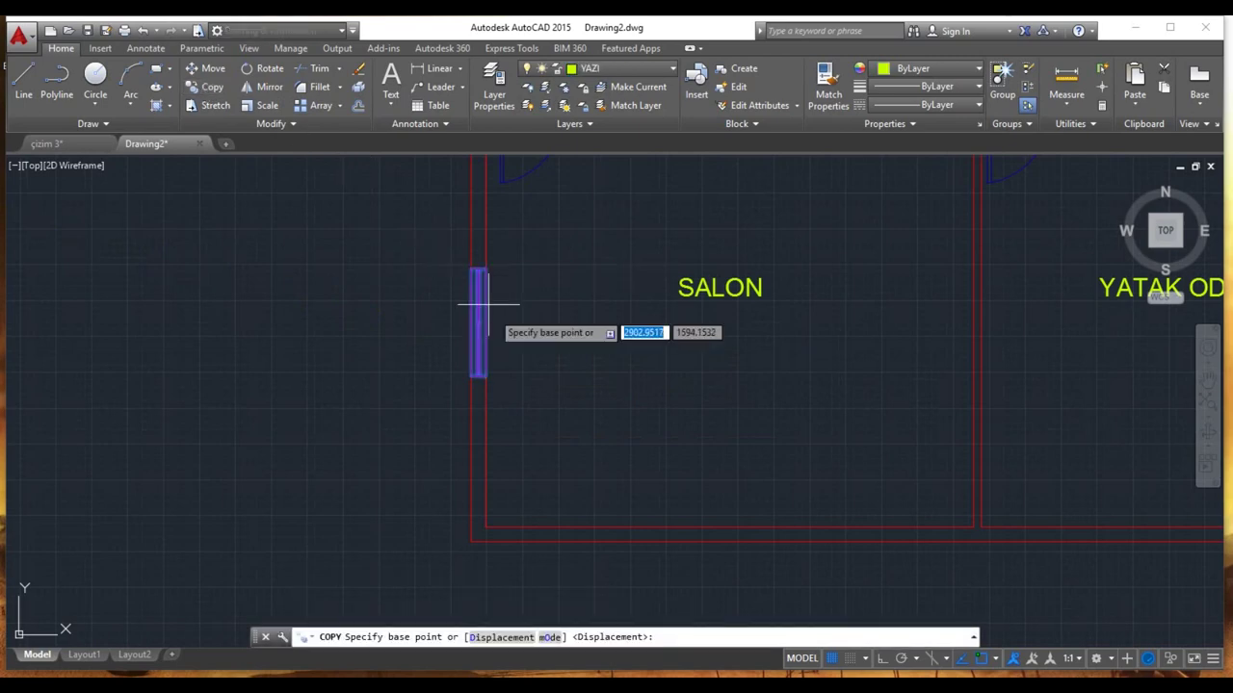
pyautogui.click(478, 323)
pyautogui.moveTo(595, 339); pyautogui.dragTo(170, 344, button='middle')
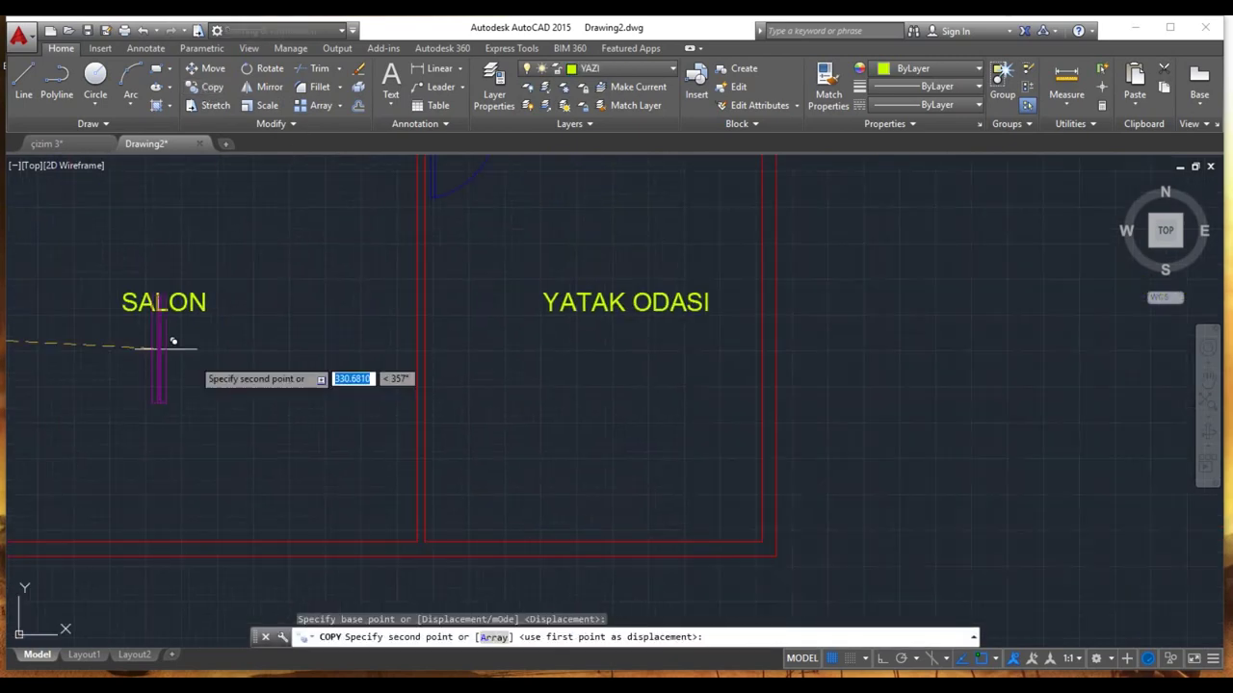
pyautogui.click(782, 332)
# Step: Add more window copies in ODA's east wall and loose inside SALON, then select the SALON copy
pyautogui.moveTo(555, 382); pyautogui.dragTo(861, 357, button='middle')
pyautogui.scroll(-4, 415, 414)
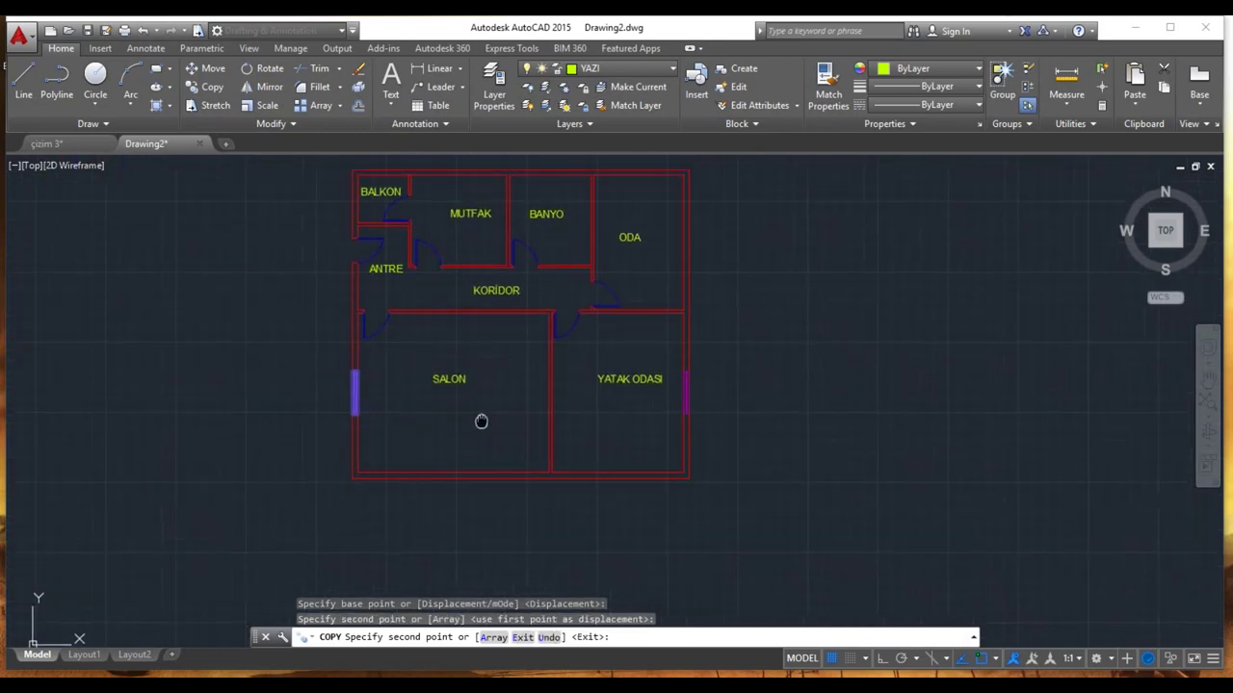
pyautogui.scroll(2, 694, 234)
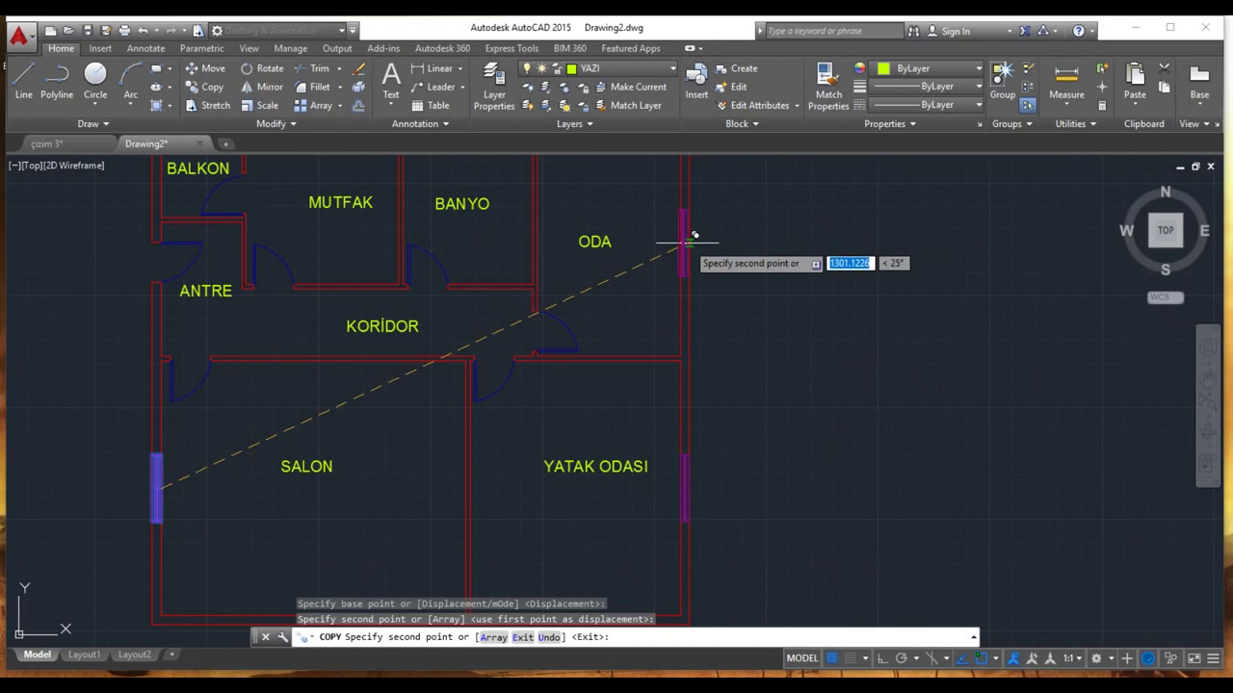
pyautogui.click(693, 236)
pyautogui.moveTo(456, 434); pyautogui.dragTo(610, 402, button='middle')
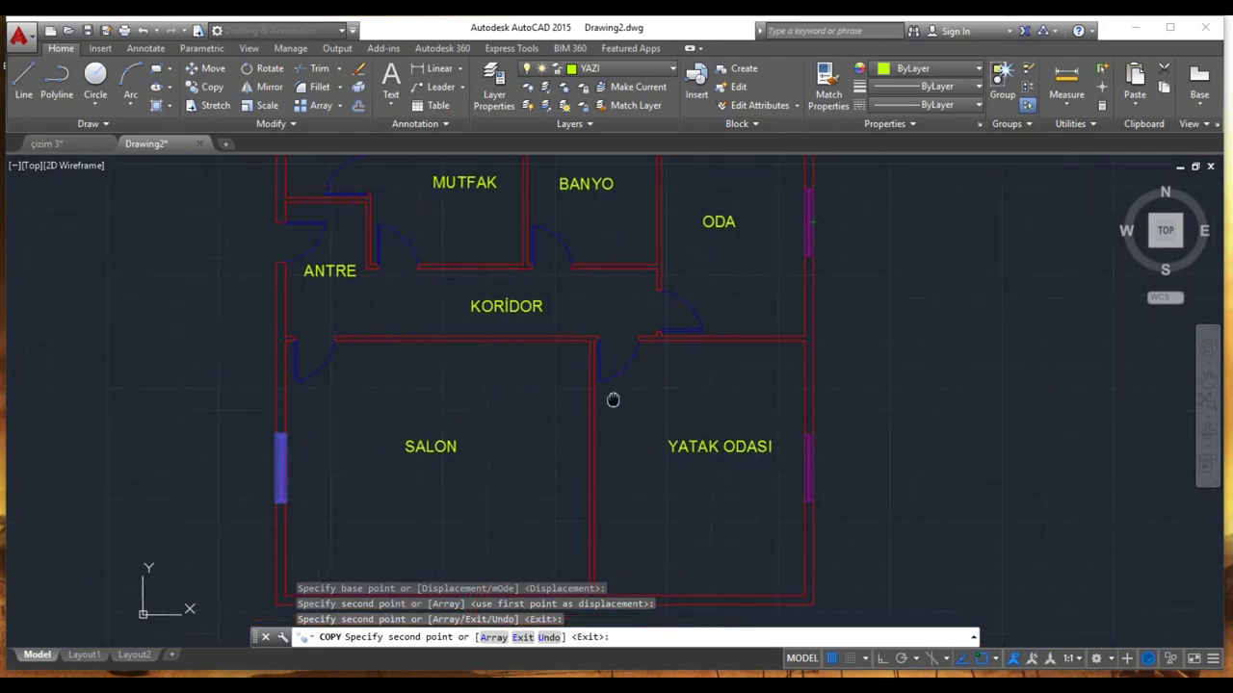
pyautogui.click(515, 492)
pyautogui.press('Escape')
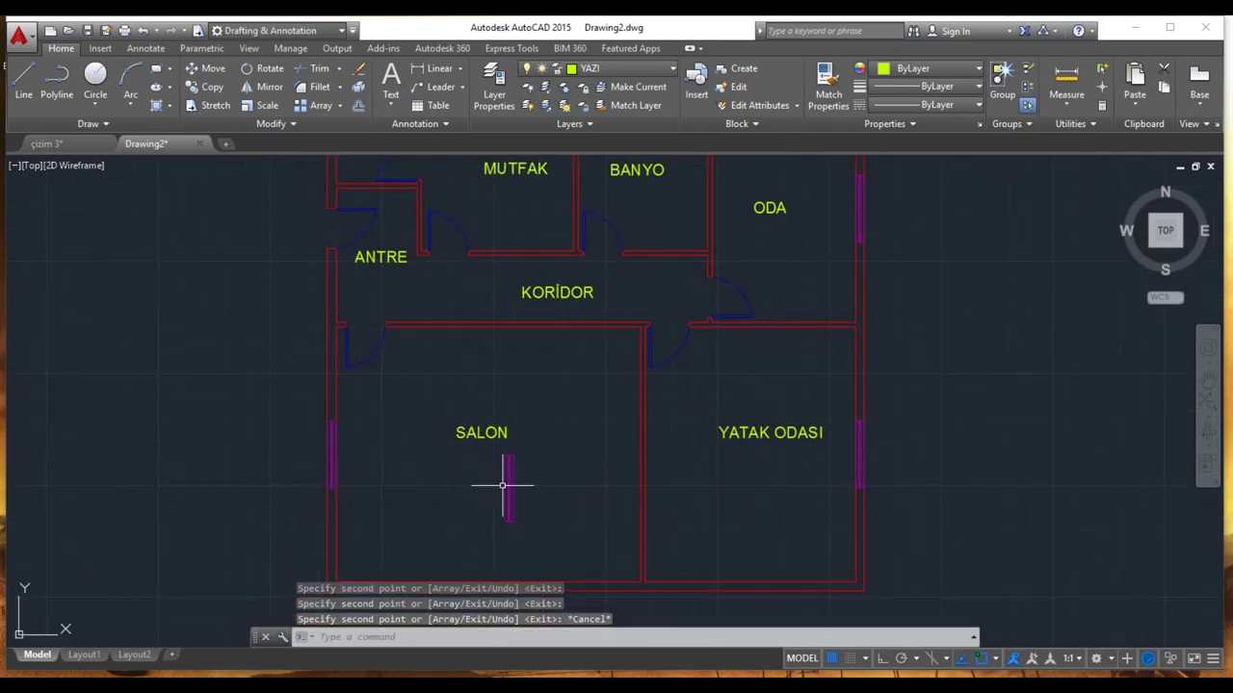
pyautogui.click(508, 489)
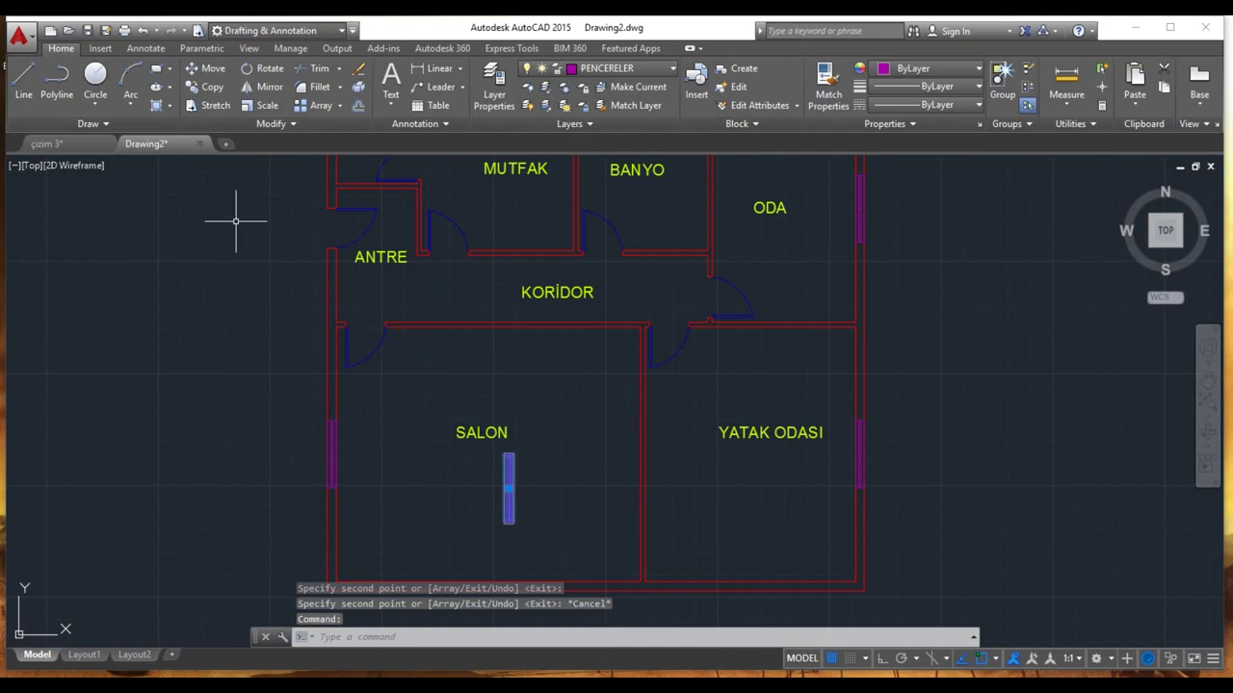
# Step: Rotate the loose SALON window copy 90° to horizontal
pyautogui.click(256, 68)
pyautogui.click(509, 489)
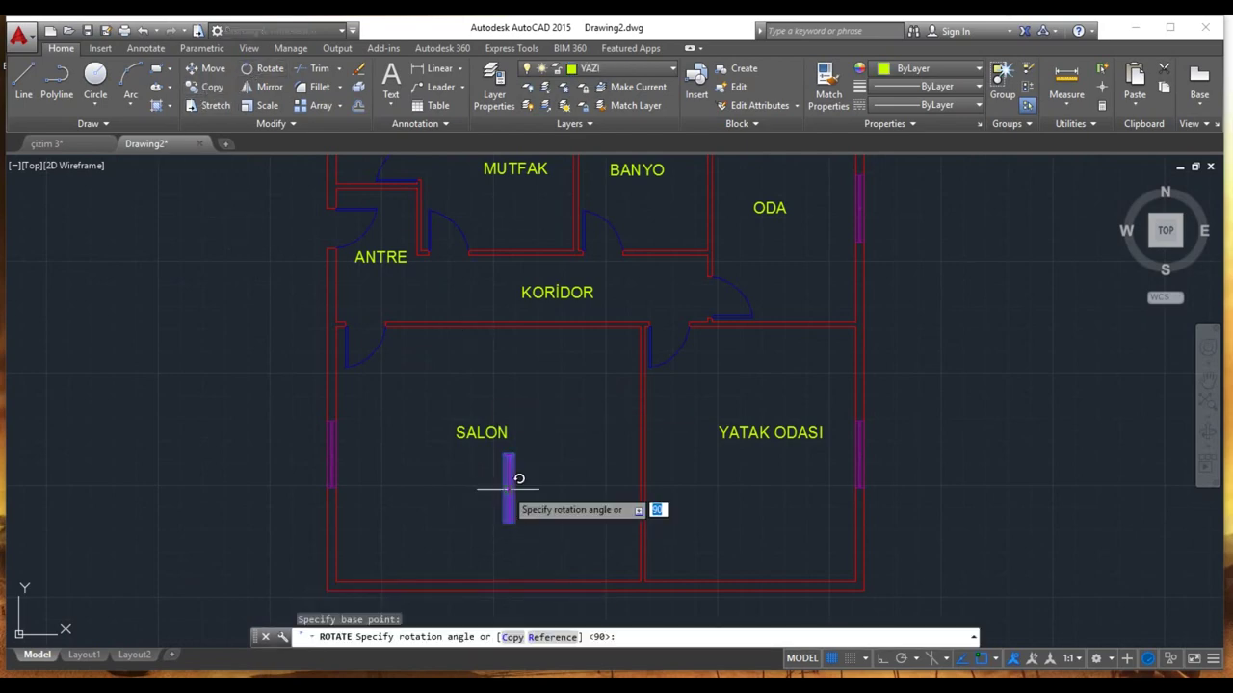
pyautogui.click(509, 552)
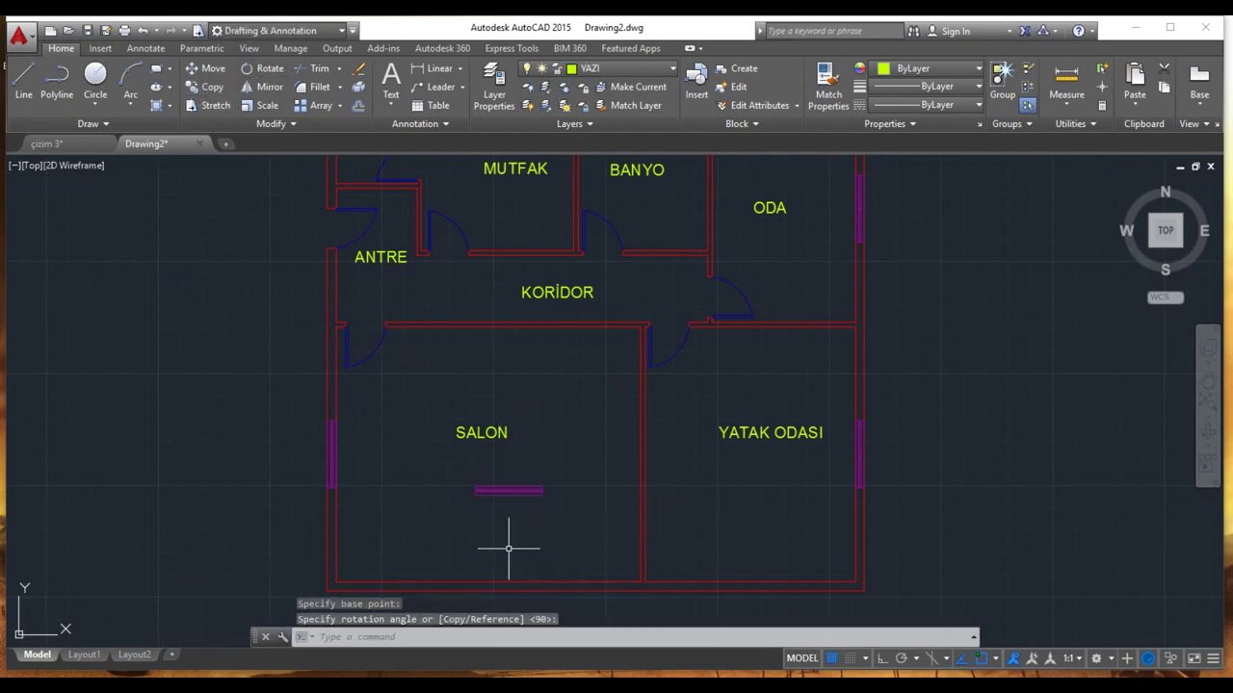
# Step: Move the horizontal window into the top wall above MUTFAK
pyautogui.click(507, 487)
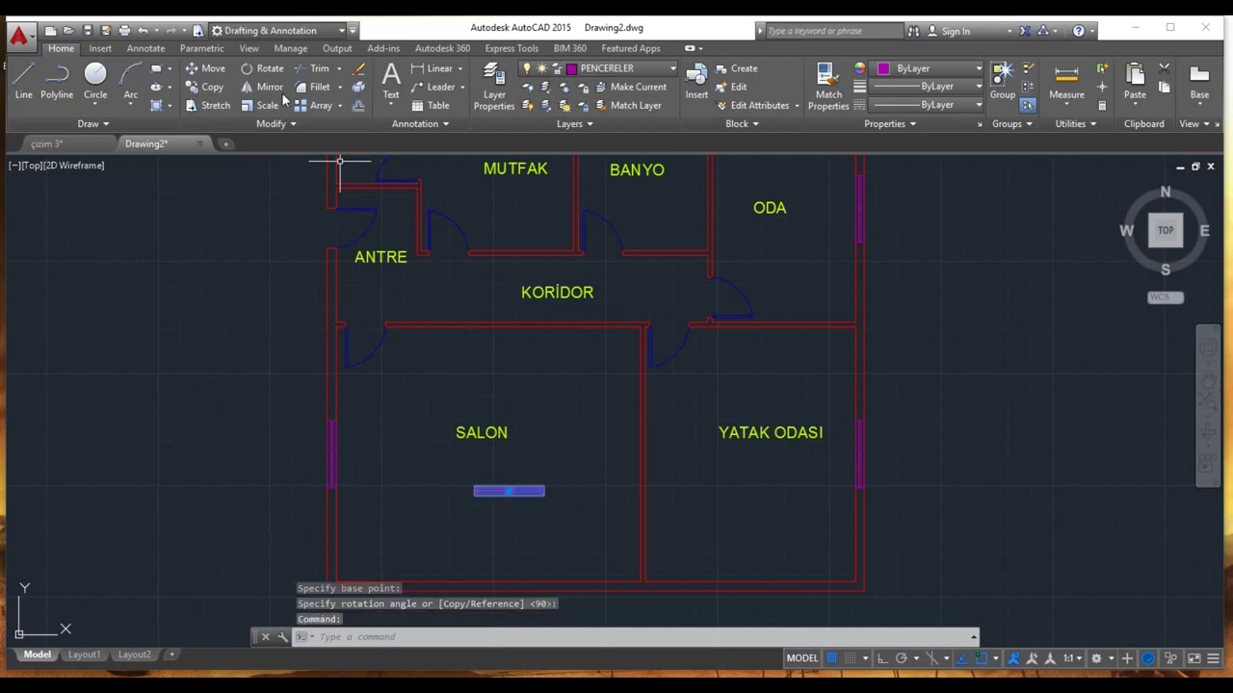
pyautogui.click(206, 68)
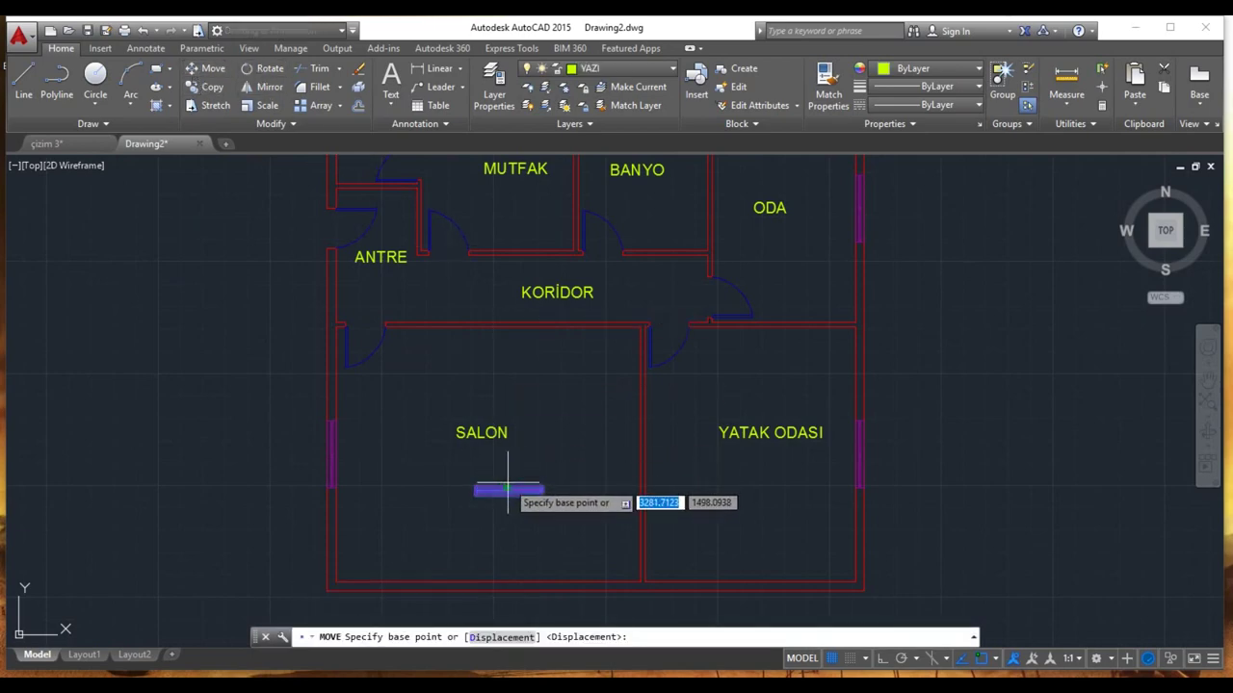
pyautogui.click(508, 490)
pyautogui.moveTo(537, 275); pyautogui.dragTo(606, 457, button='middle')
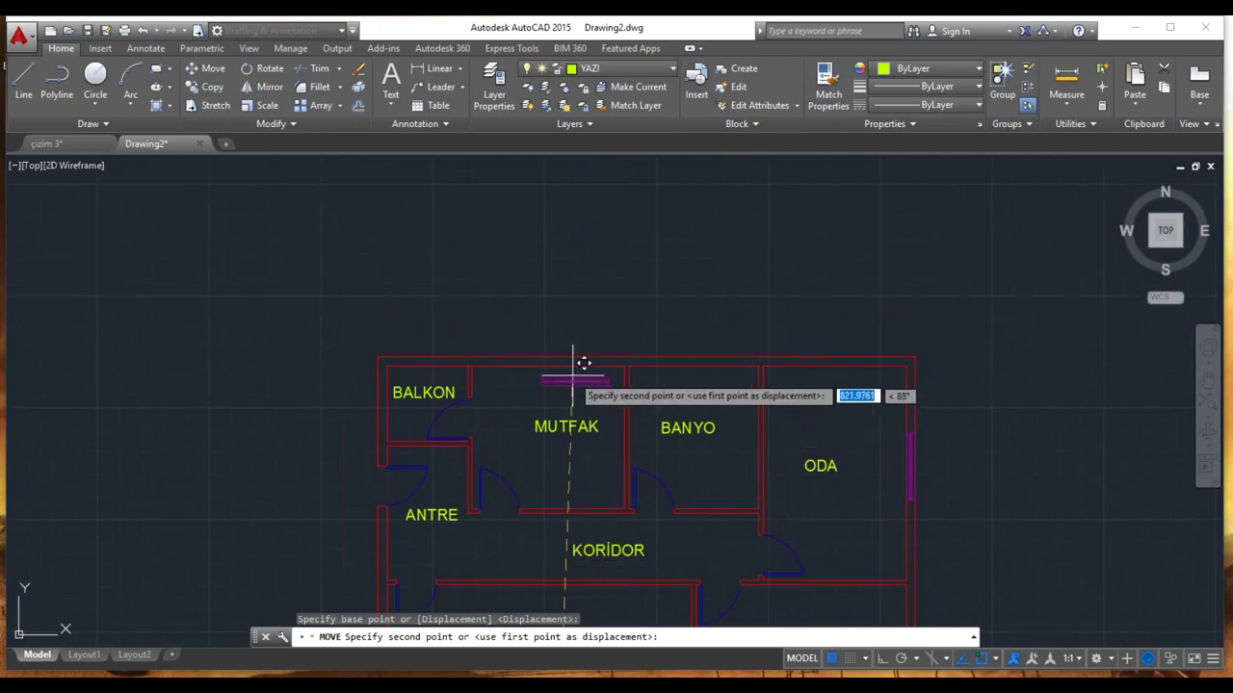
pyautogui.scroll(4, 549, 355)
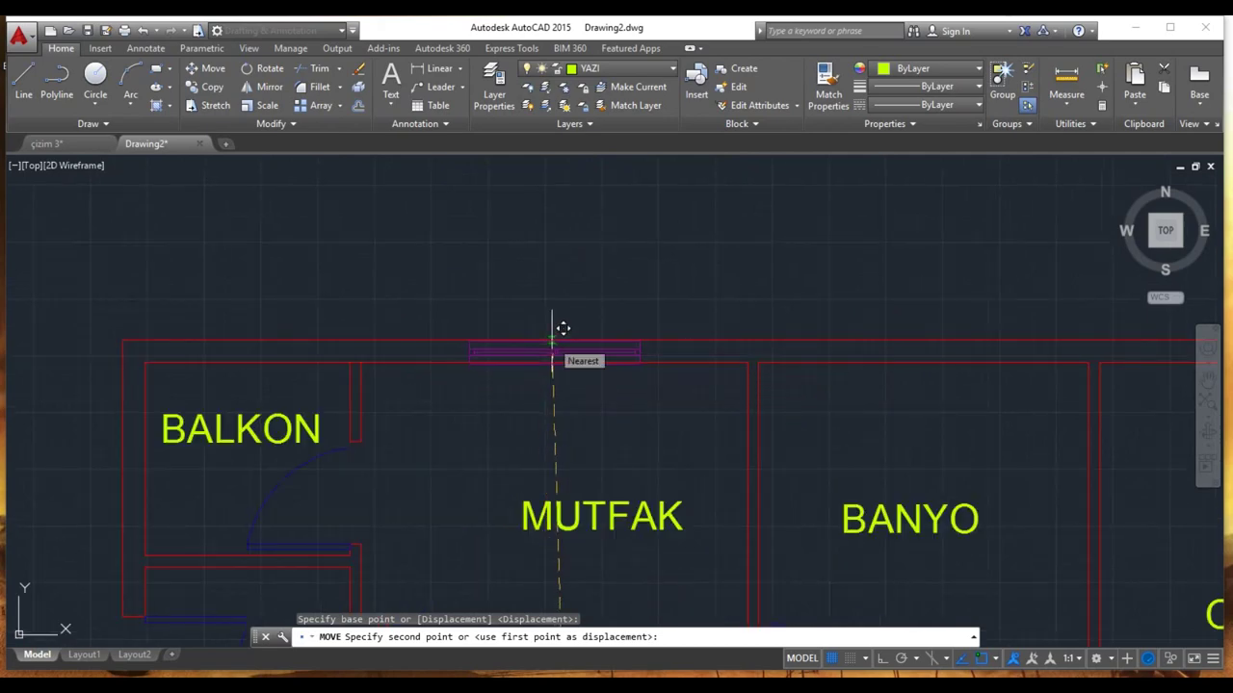
pyautogui.click(552, 340)
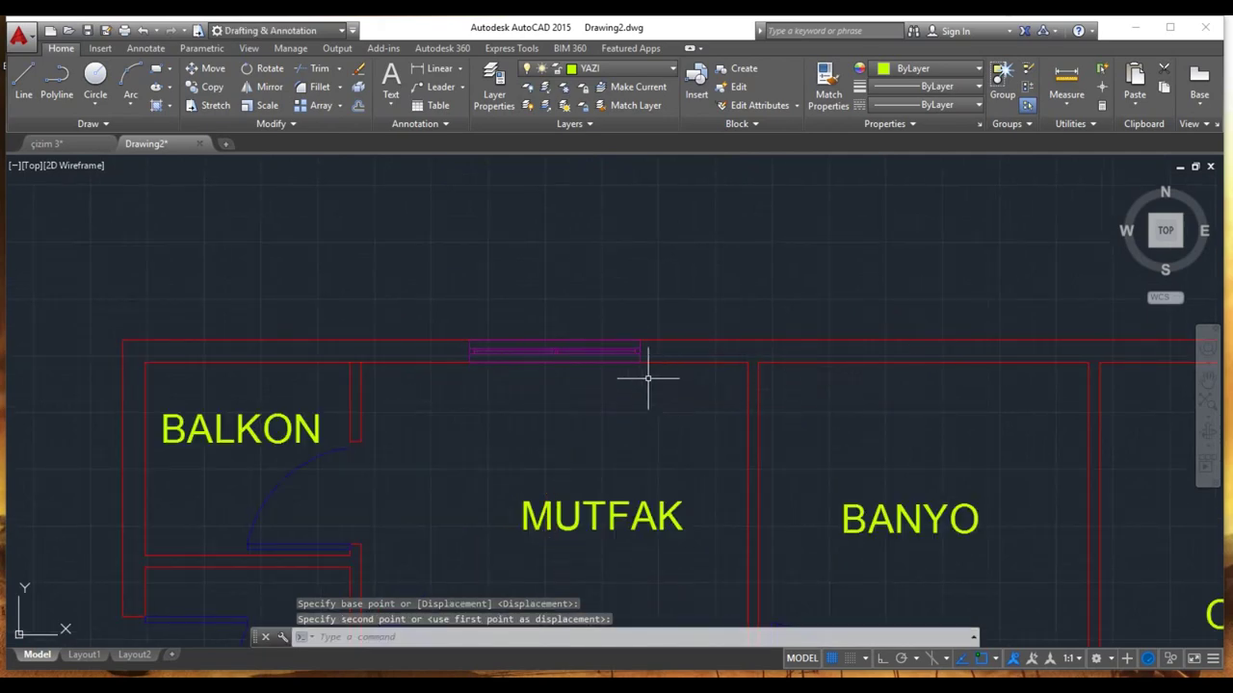
pyautogui.click(550, 337)
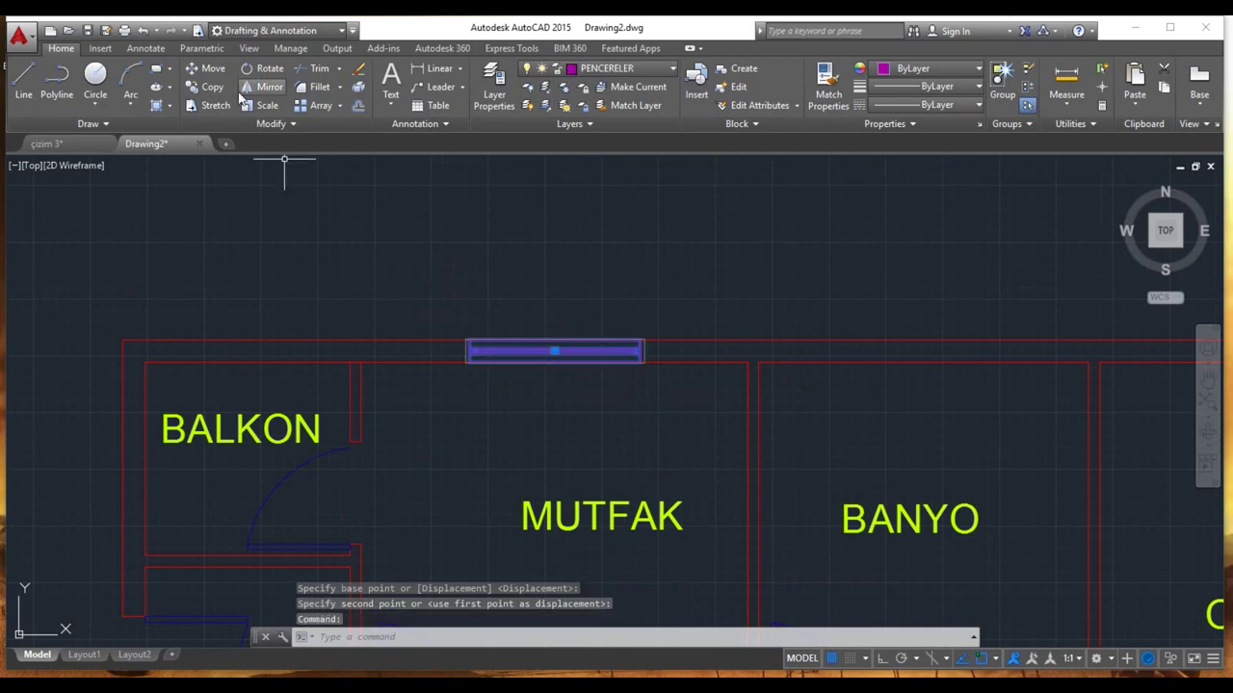
# Step: Copy the window along the top wall, placing copies above ODA and BANYO
pyautogui.click(208, 89)
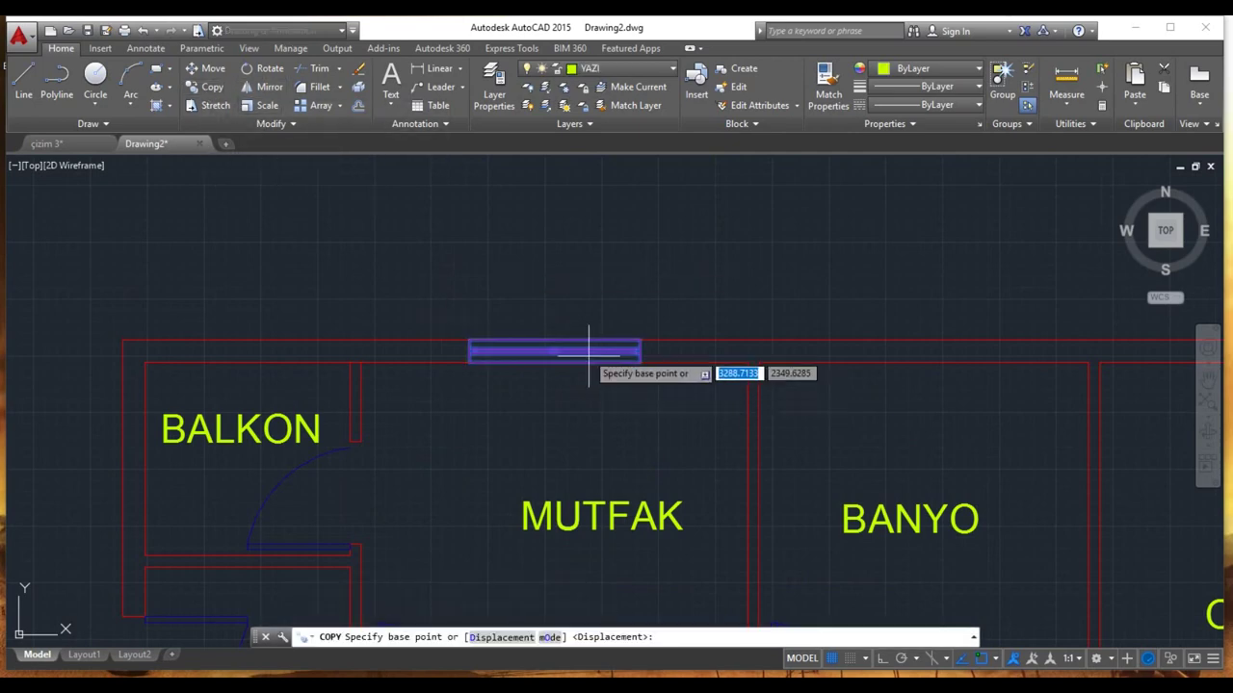
pyautogui.click(555, 340)
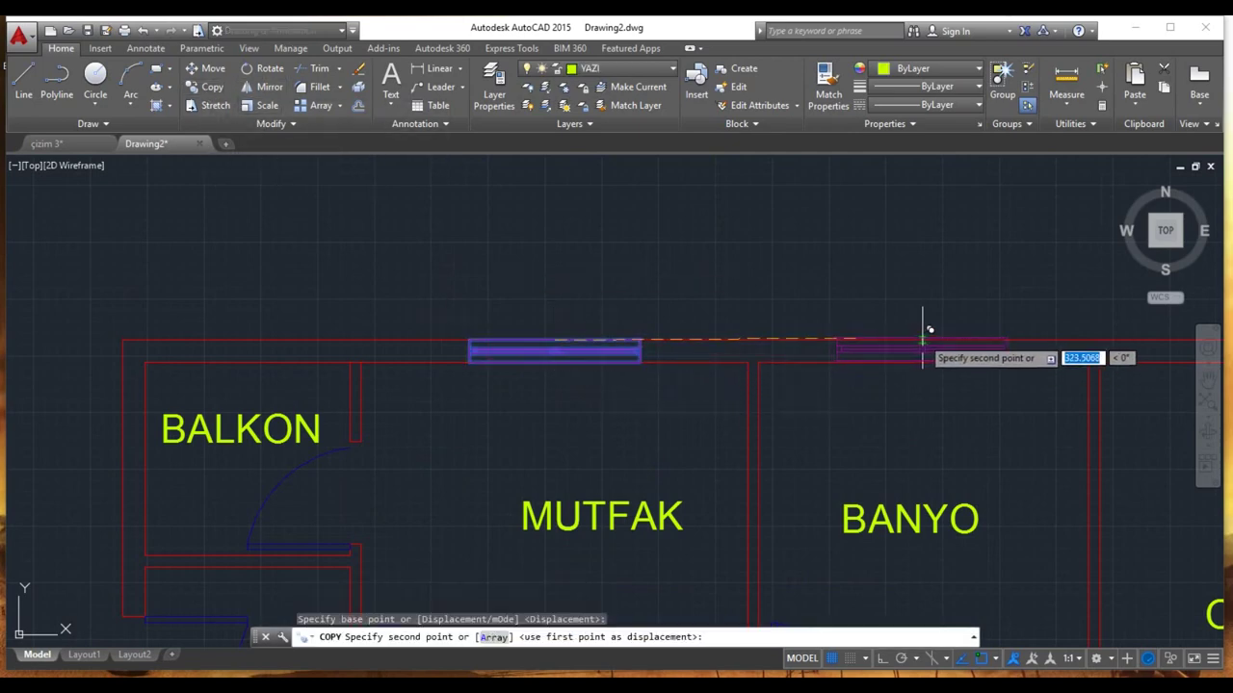
pyautogui.moveTo(945, 361); pyautogui.dragTo(335, 408, button='middle')
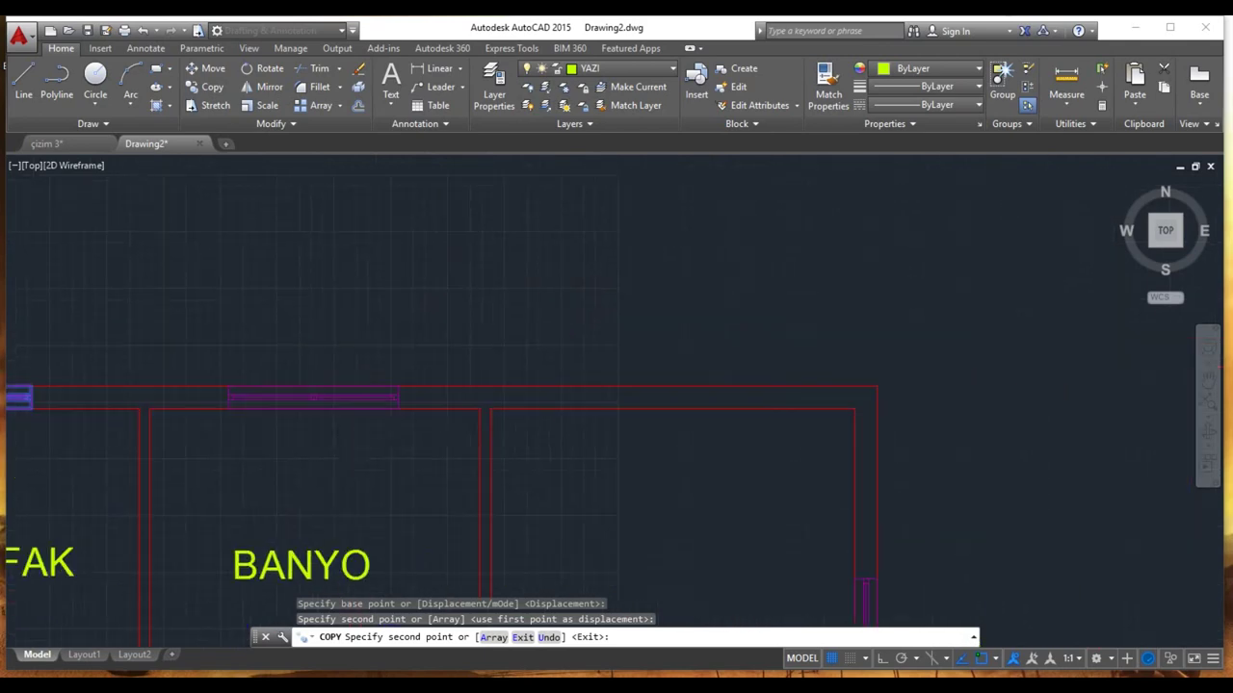
pyautogui.click(696, 387)
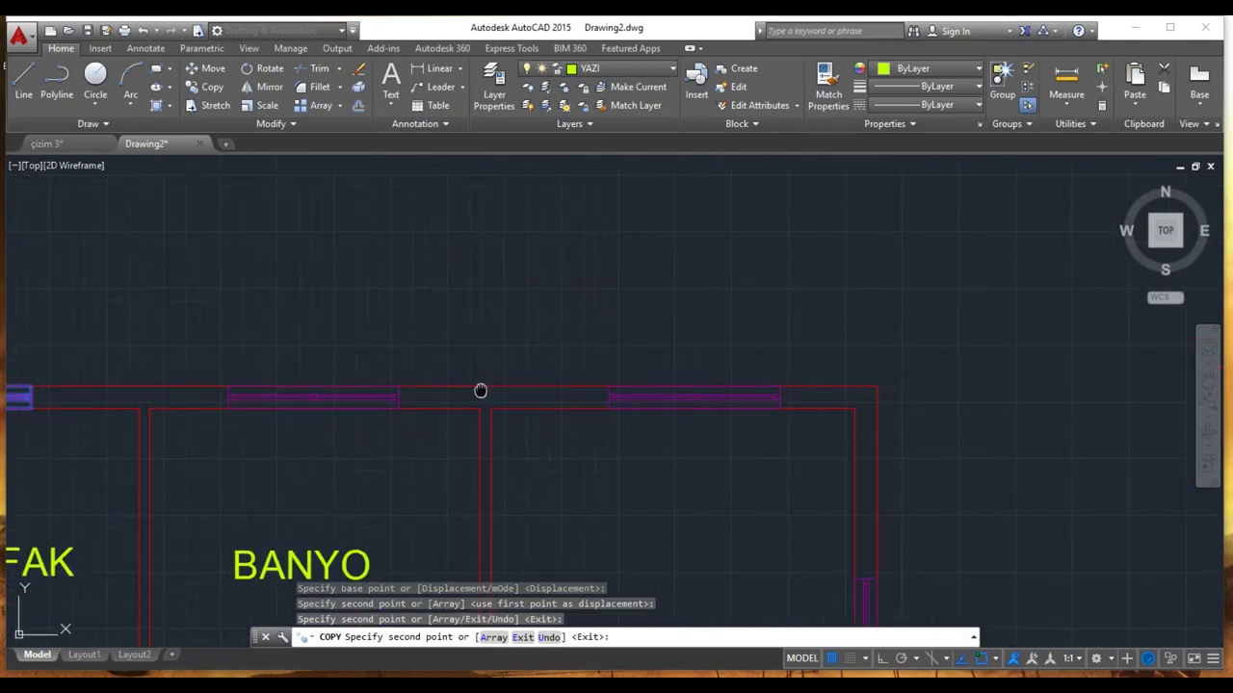
pyautogui.moveTo(482, 391); pyautogui.dragTo(773, 359, button='middle')
pyautogui.press('Escape')
# Step: Move the BANYO window copy upward, clear of the plan
pyautogui.click(605, 371)
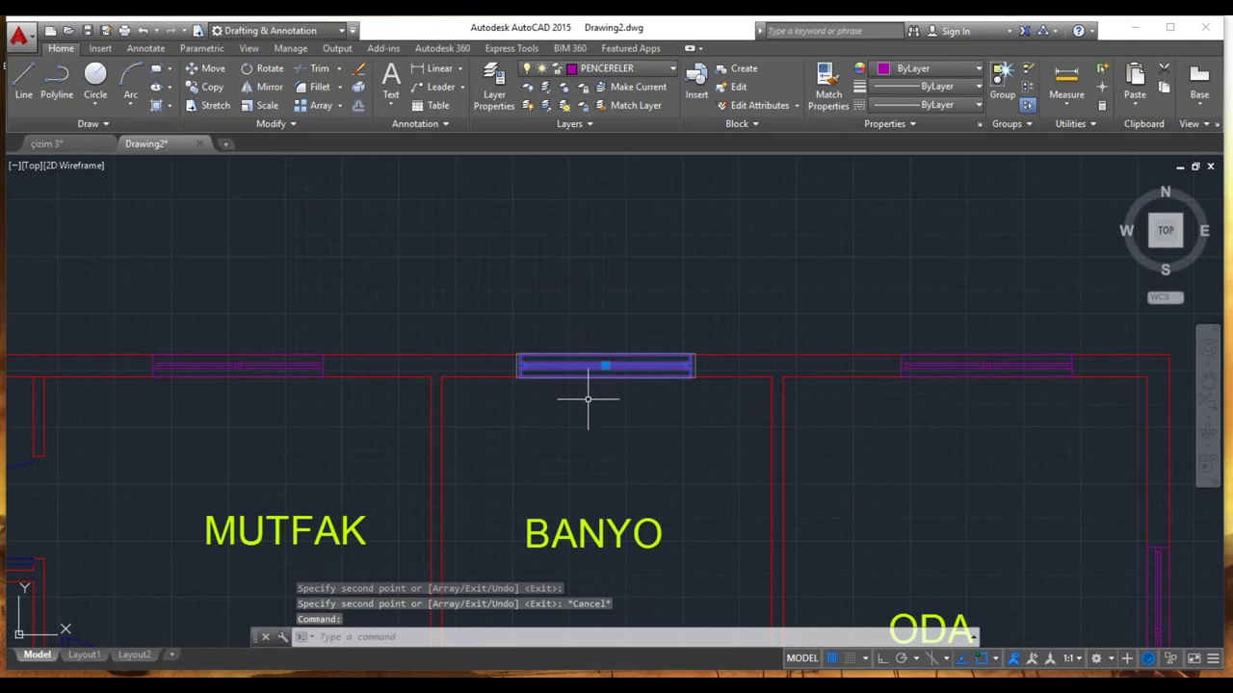
pyautogui.click(212, 71)
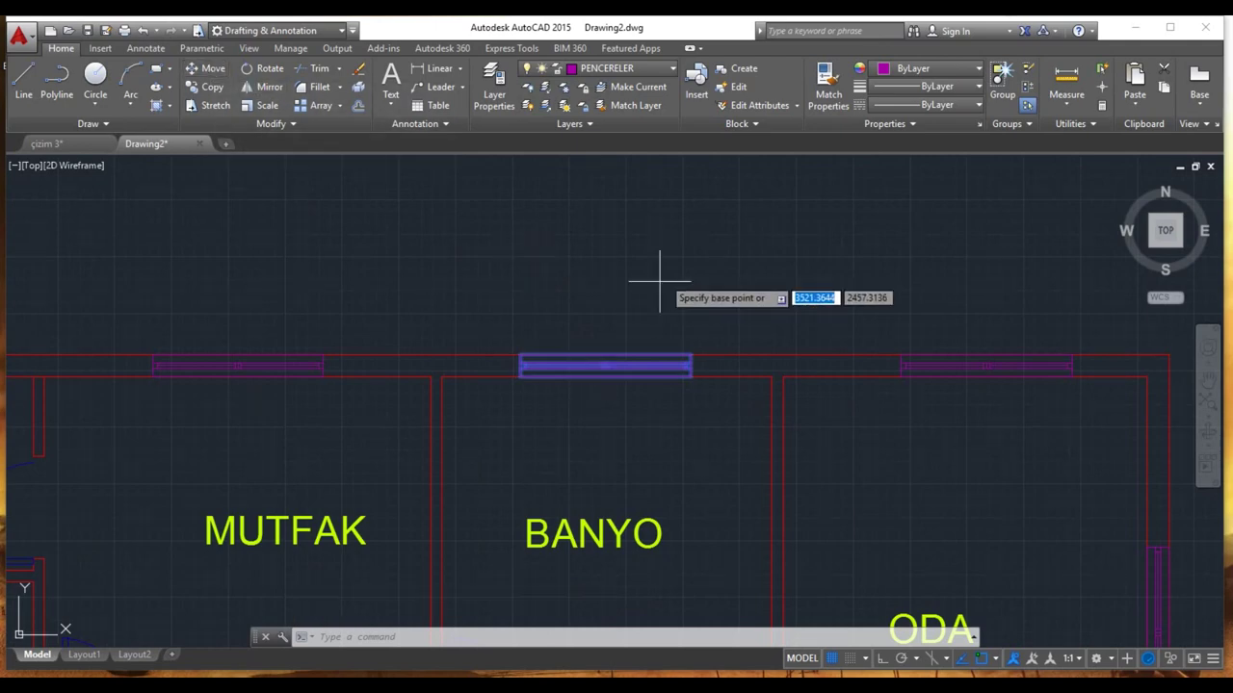
pyautogui.click(673, 284)
pyautogui.click(673, 175)
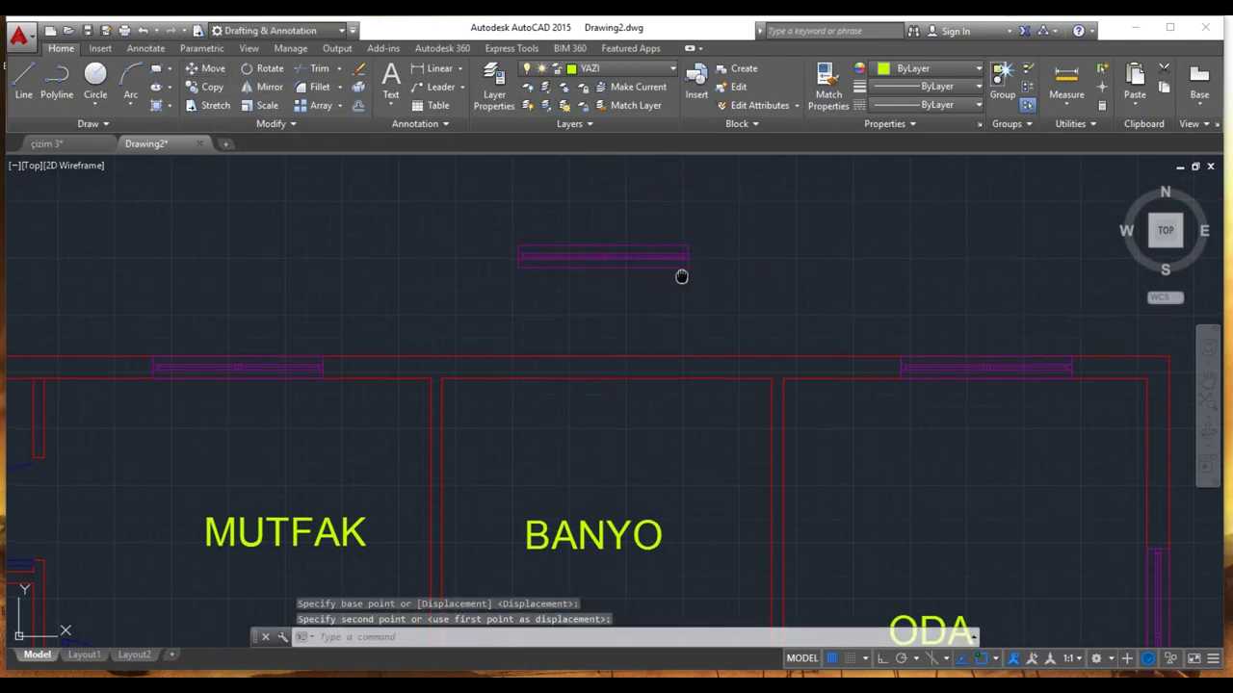
pyautogui.moveTo(680, 276); pyautogui.dragTo(697, 395, button='middle')
pyautogui.click(606, 376)
# Step: Ungroup the lifted window and crossing-select its left end for stretching
pyautogui.rightClick(605, 375)
pyautogui.moveTo(644, 218)
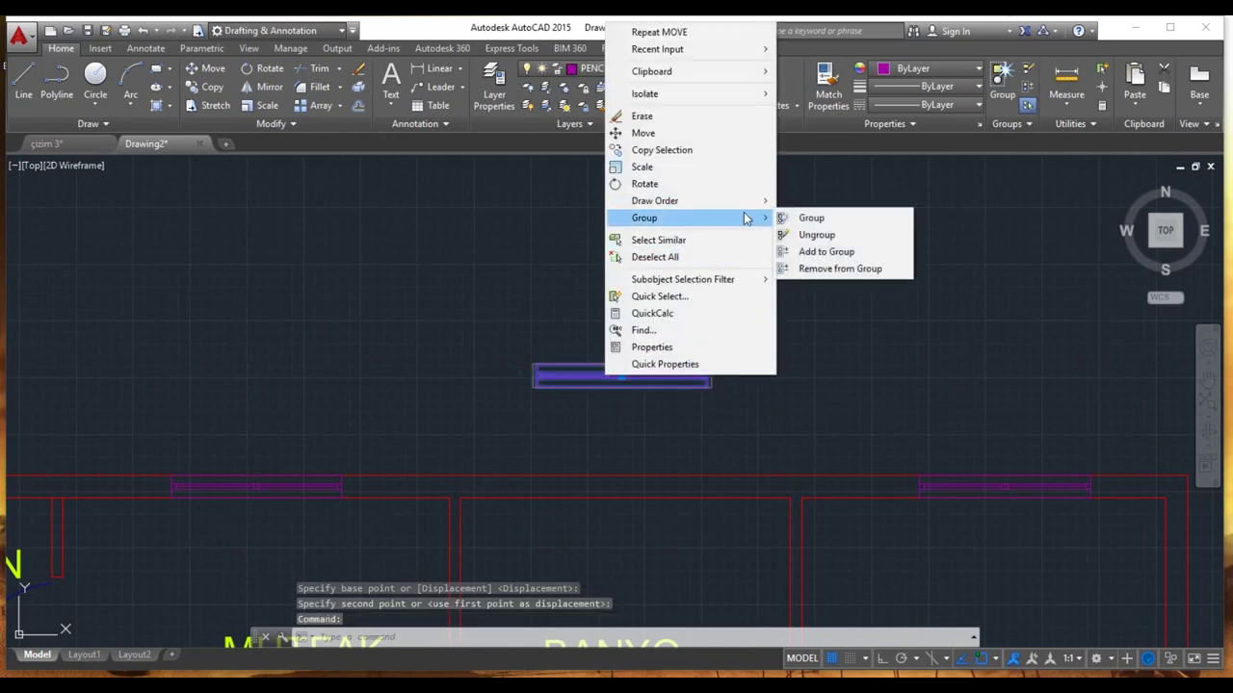
pyautogui.click(827, 236)
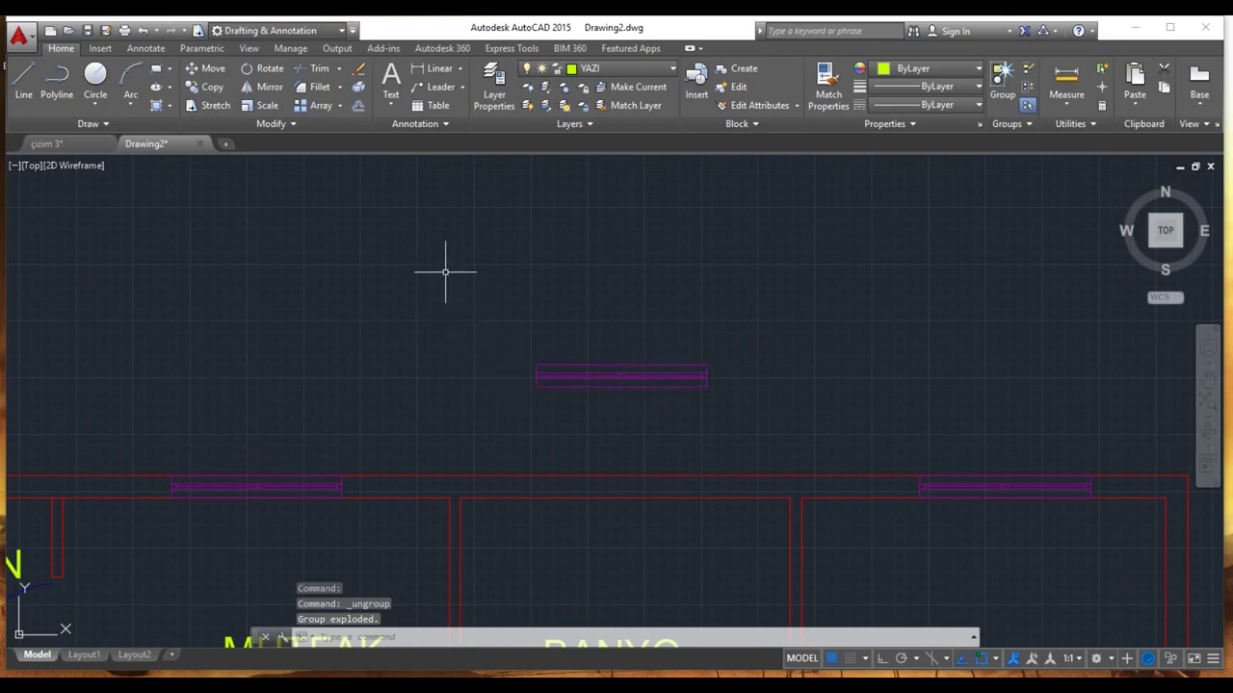
pyautogui.click(207, 106)
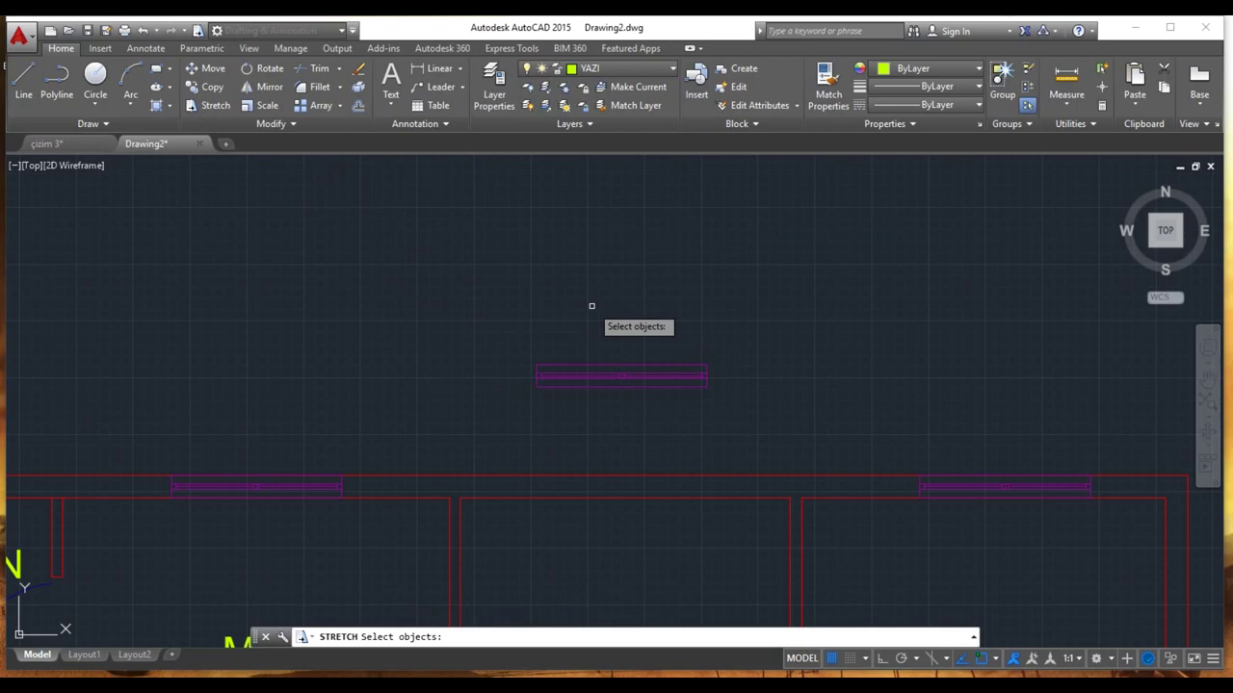
pyautogui.click(476, 425)
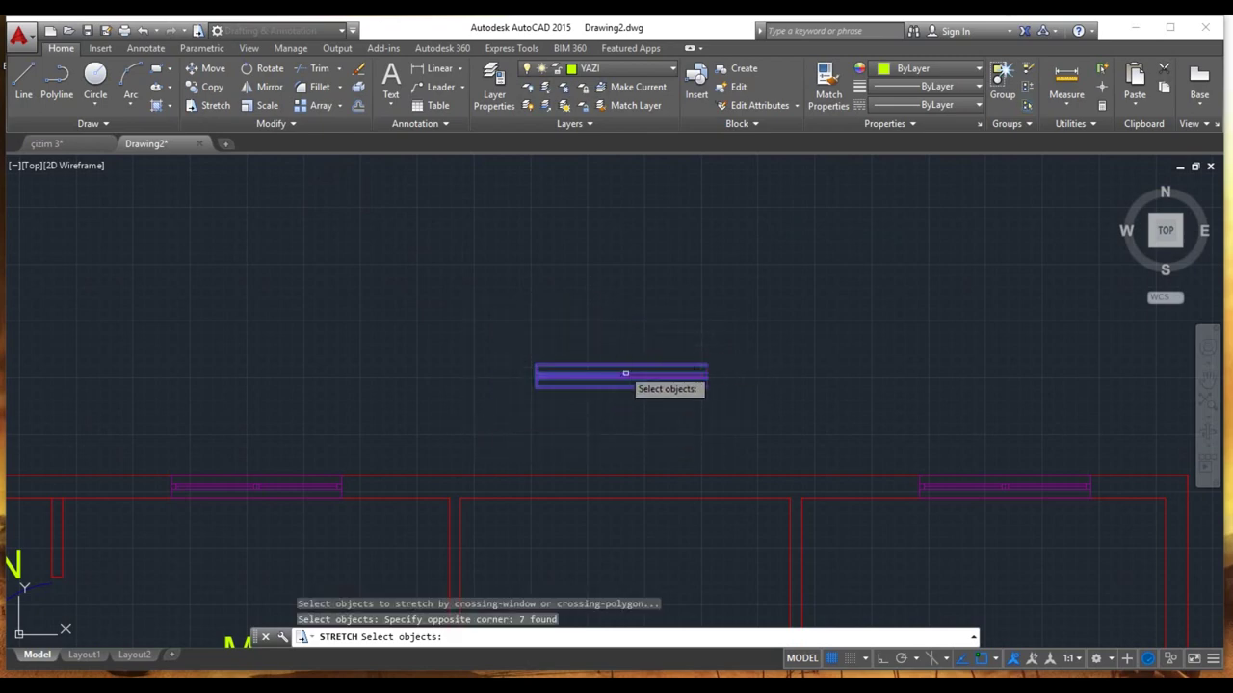
pyautogui.scroll(5, 717, 386)
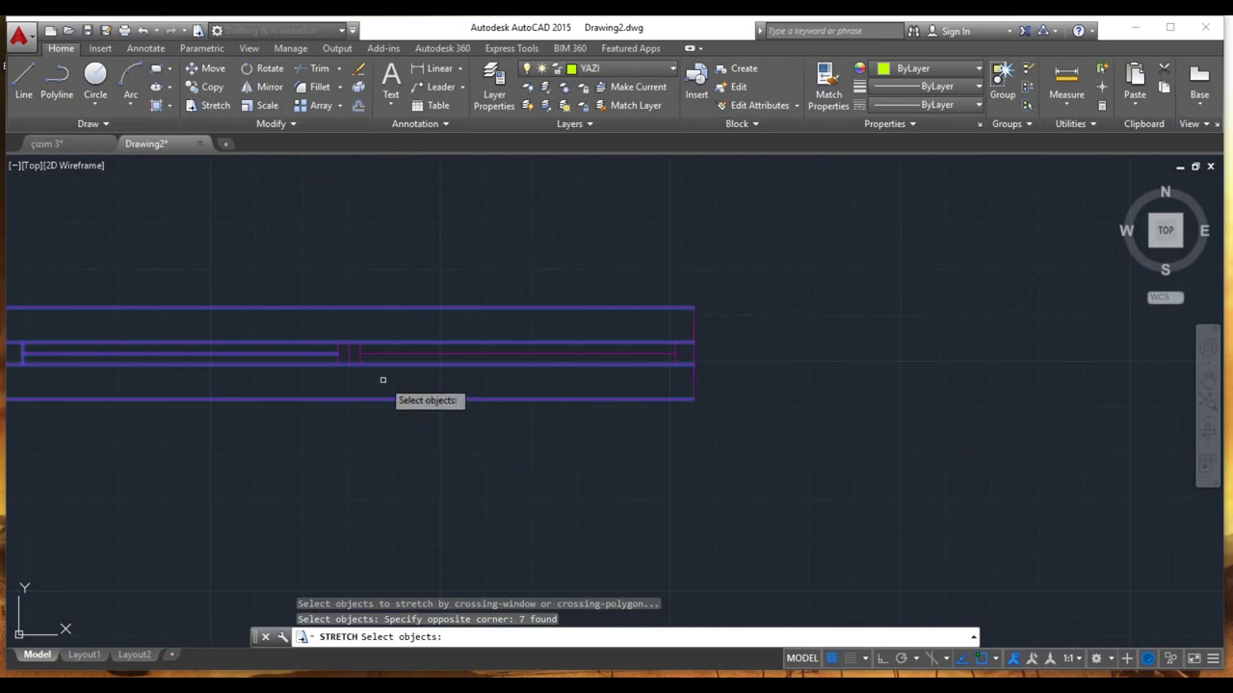
pyautogui.scroll(-5, 361, 400)
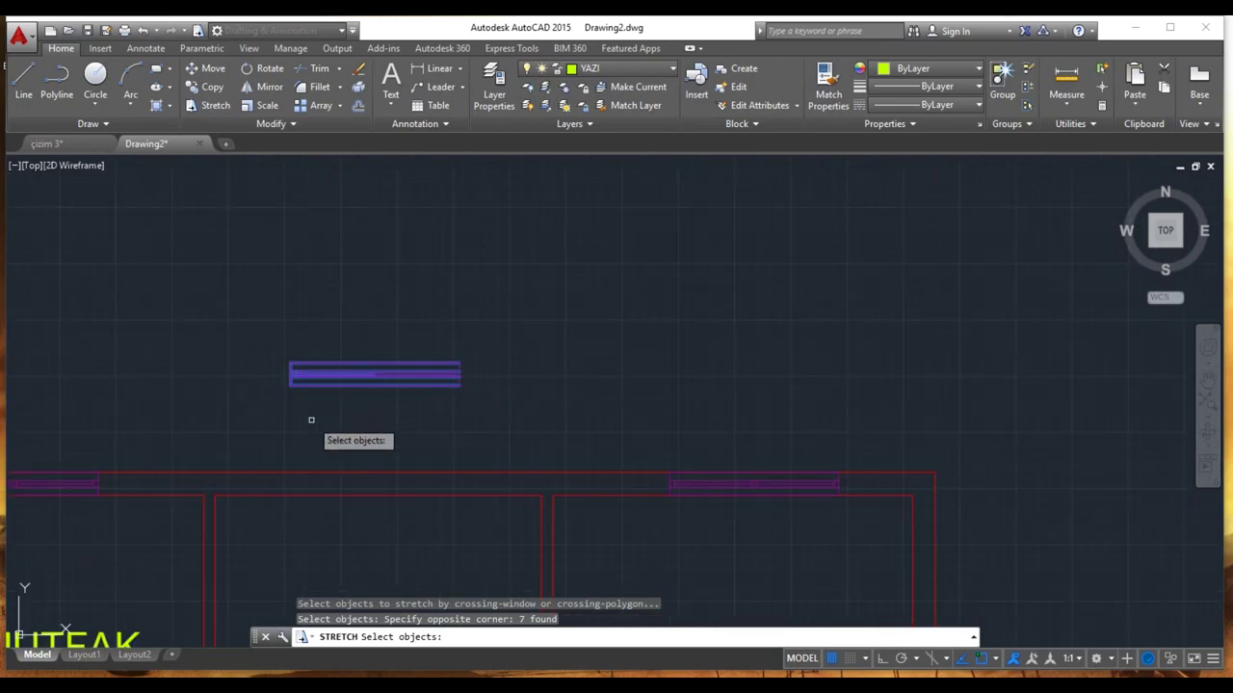
pyautogui.press('Return')
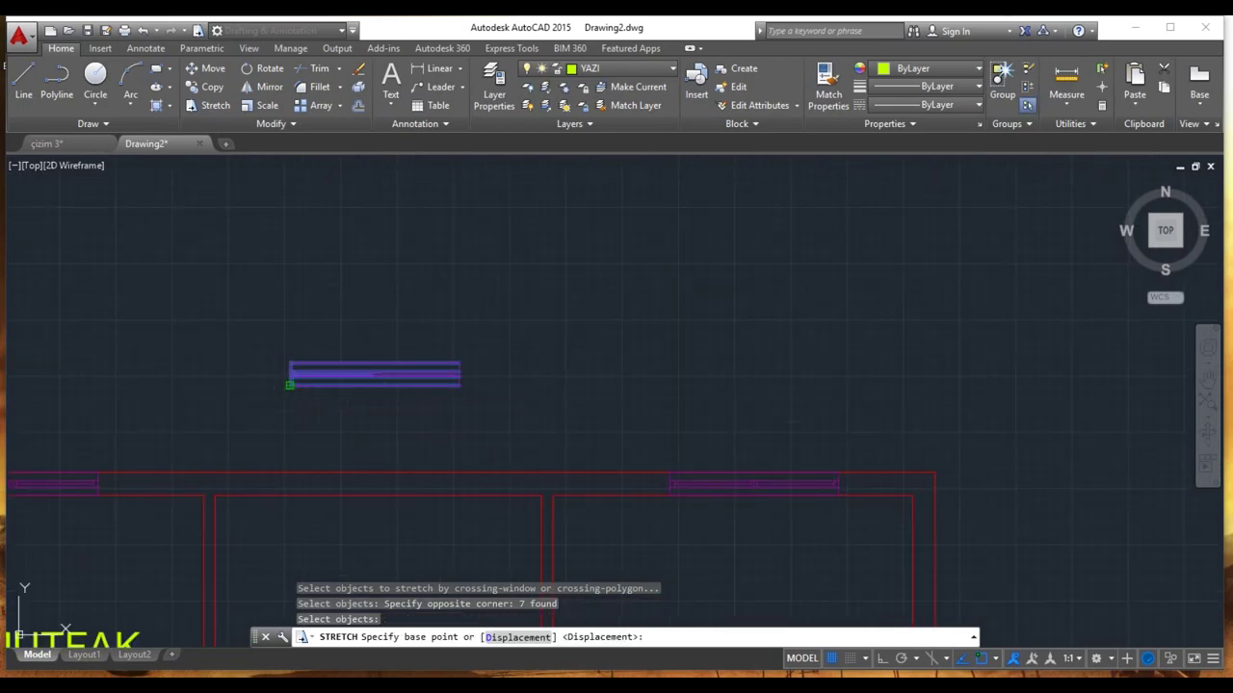
# Step: Stretch the window's left end rightward with Ortho on to shorten it
pyautogui.click(289, 385)
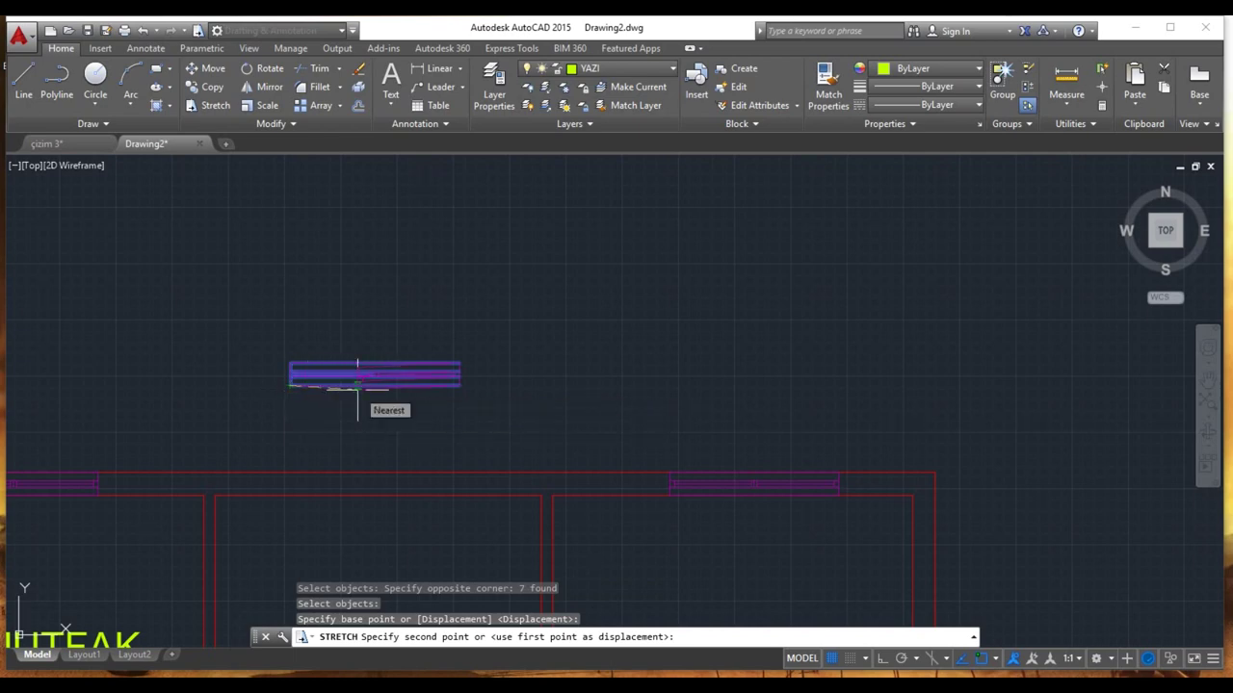
pyautogui.press('F8')
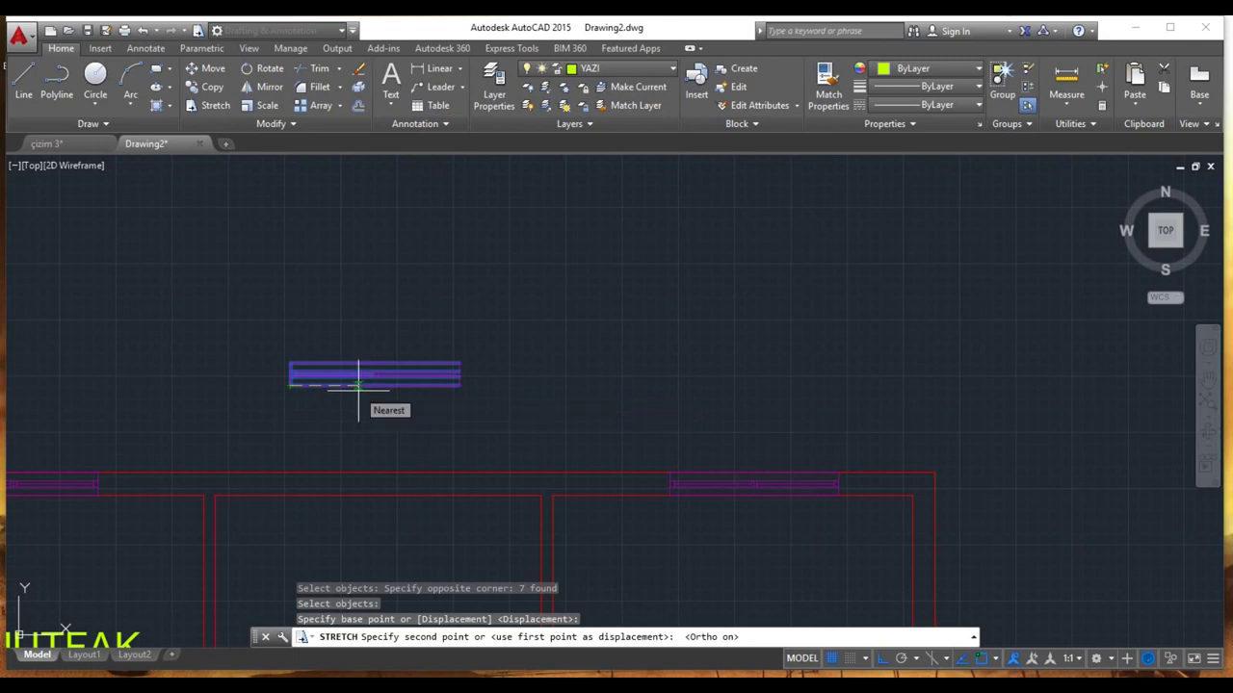
pyautogui.scroll(4, 362, 389)
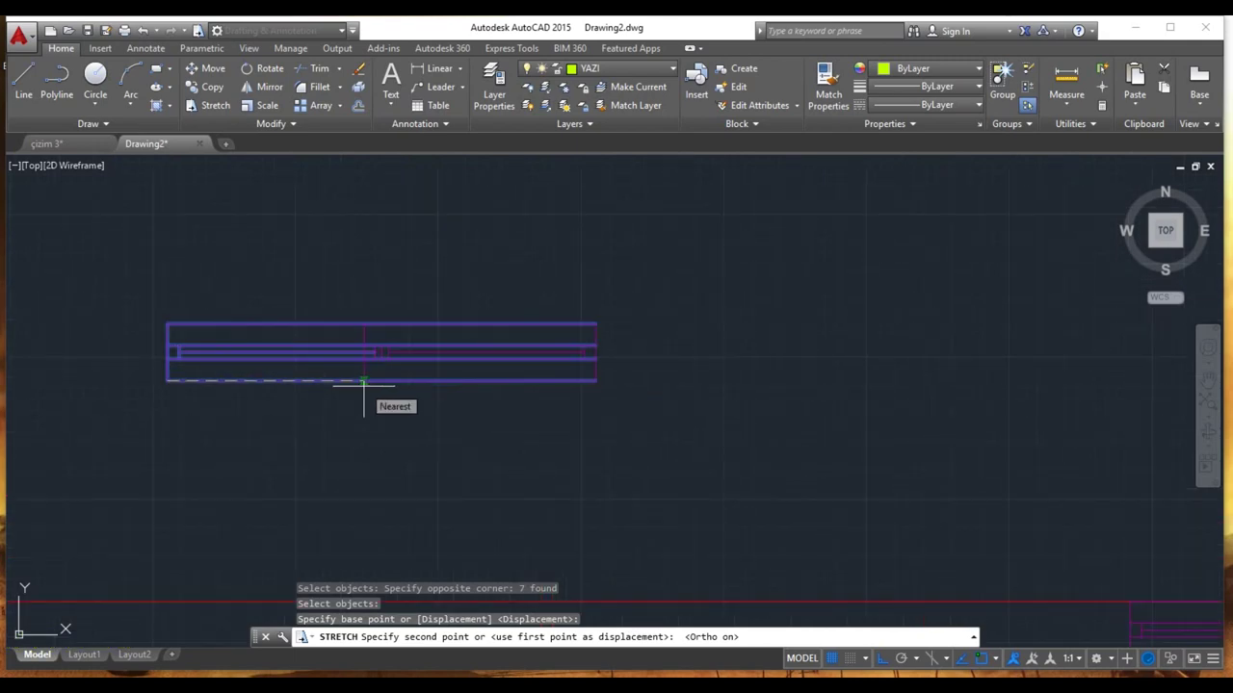
pyautogui.click(366, 387)
pyautogui.click(338, 287)
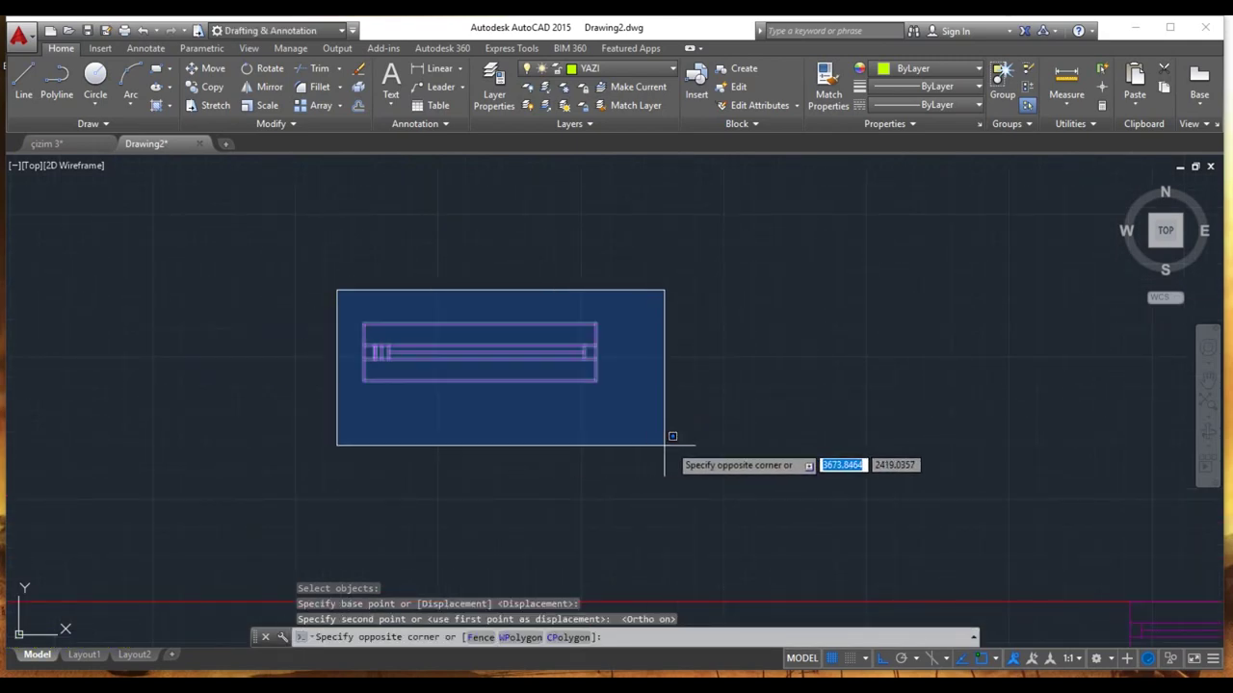
# Step: Regroup the shortened window's pieces into one object
pyautogui.click(675, 436)
pyautogui.rightClick(540, 351)
pyautogui.moveTo(580, 520)
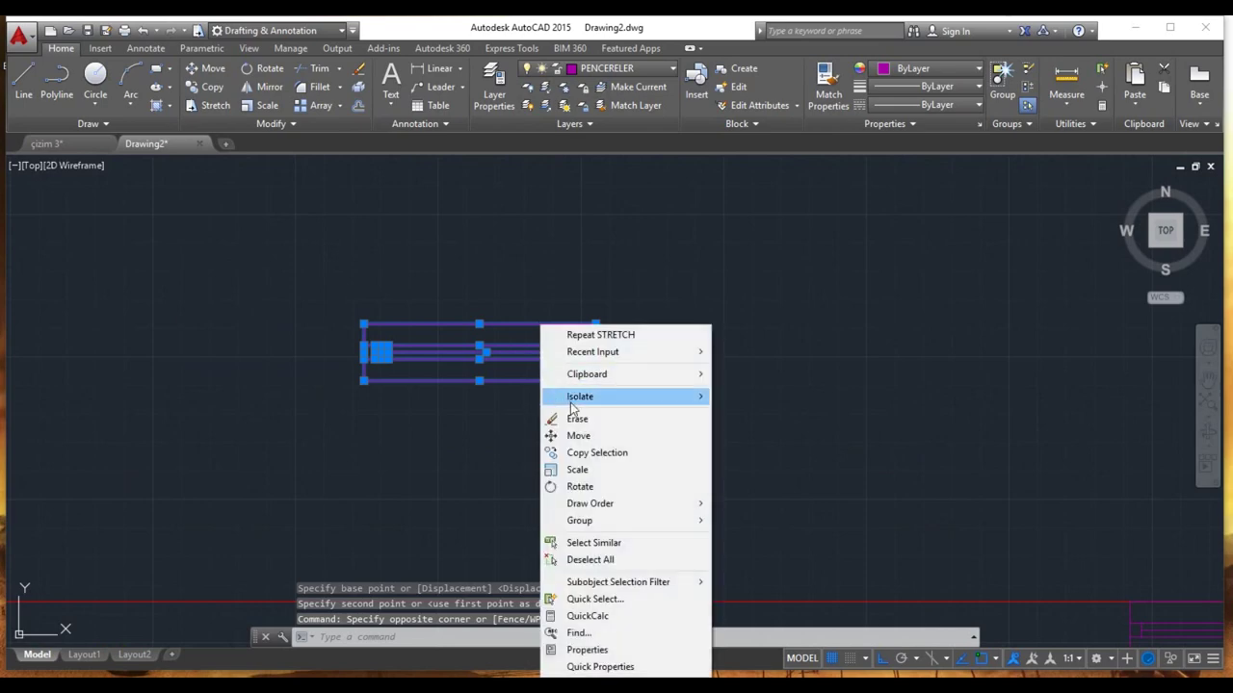
pyautogui.click(744, 521)
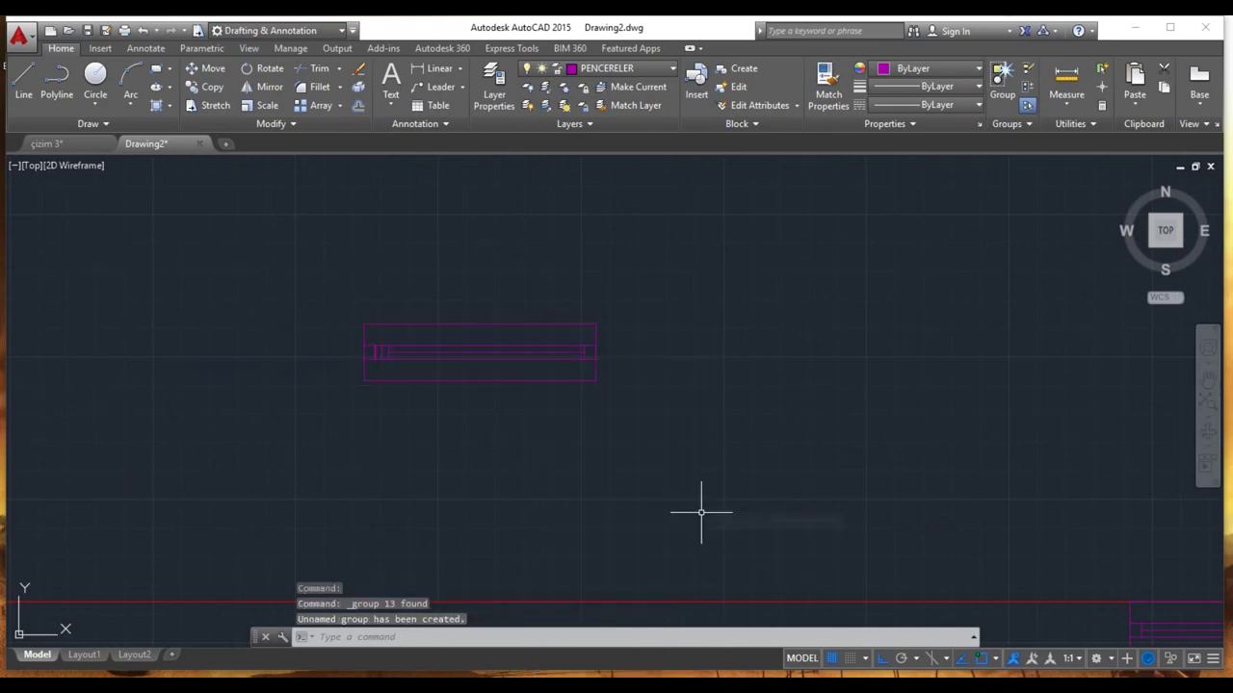
# Step: Move the shortened window back into the top wall above BANYO
pyautogui.click(214, 69)
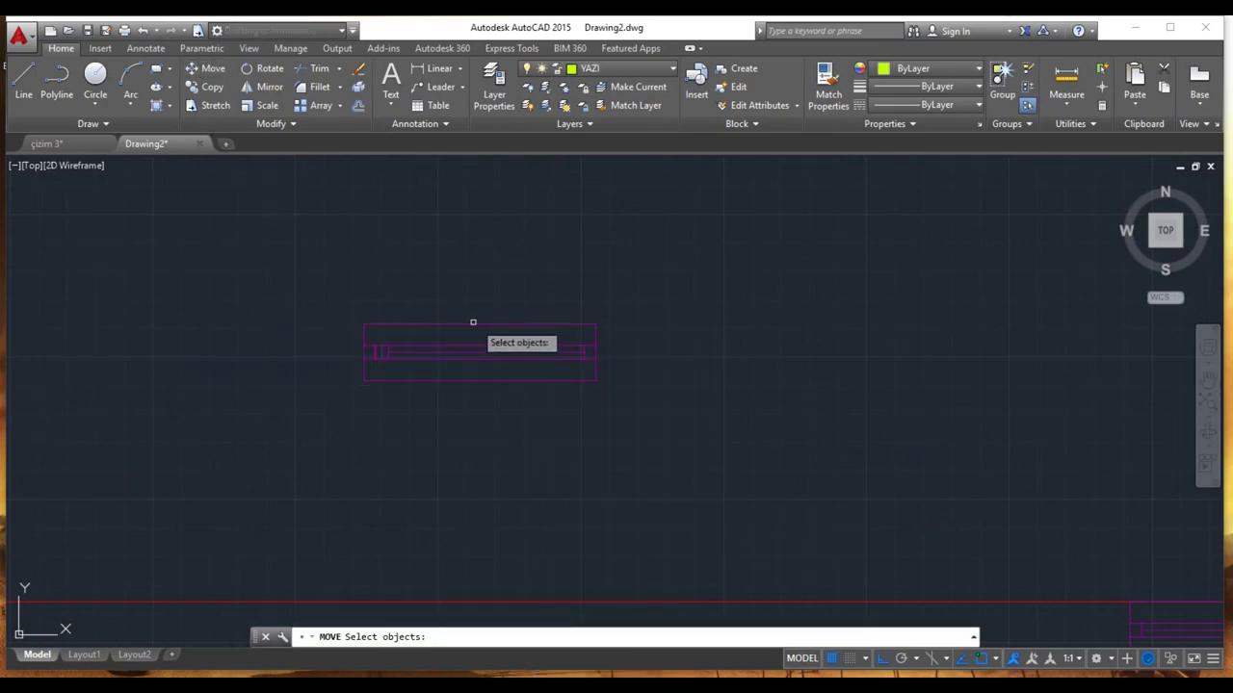
pyautogui.click(474, 323)
pyautogui.press('Return')
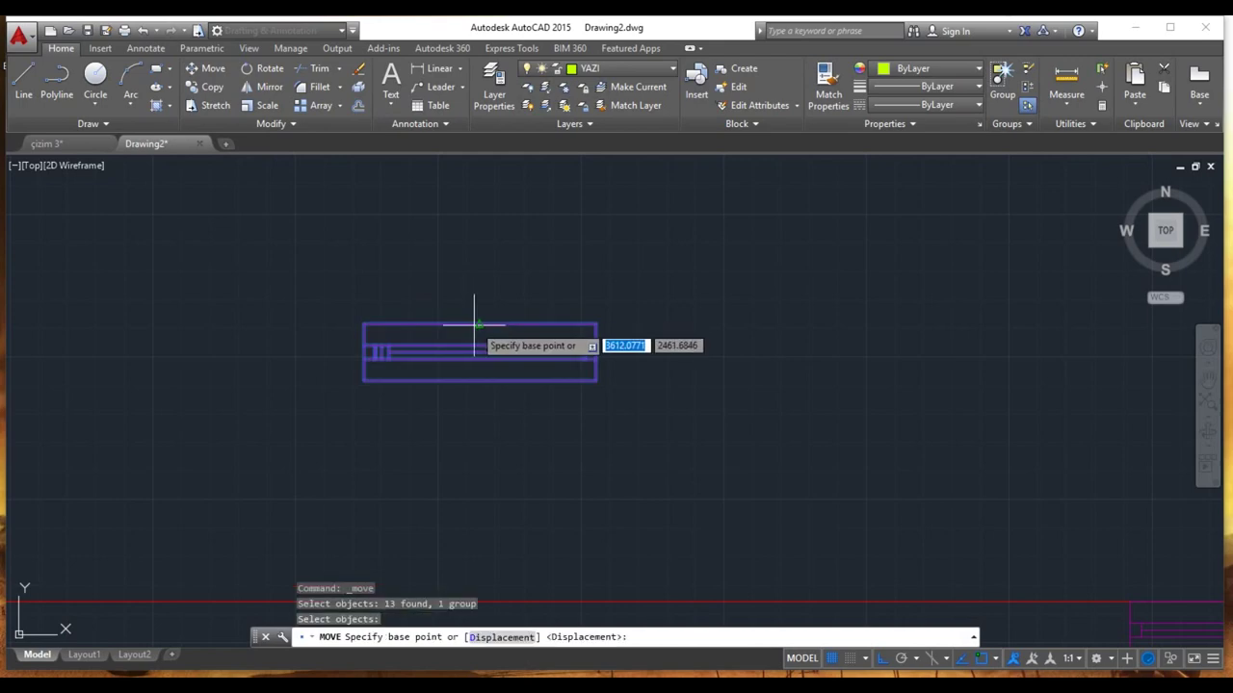
pyautogui.click(482, 324)
pyautogui.scroll(-5, 481, 324)
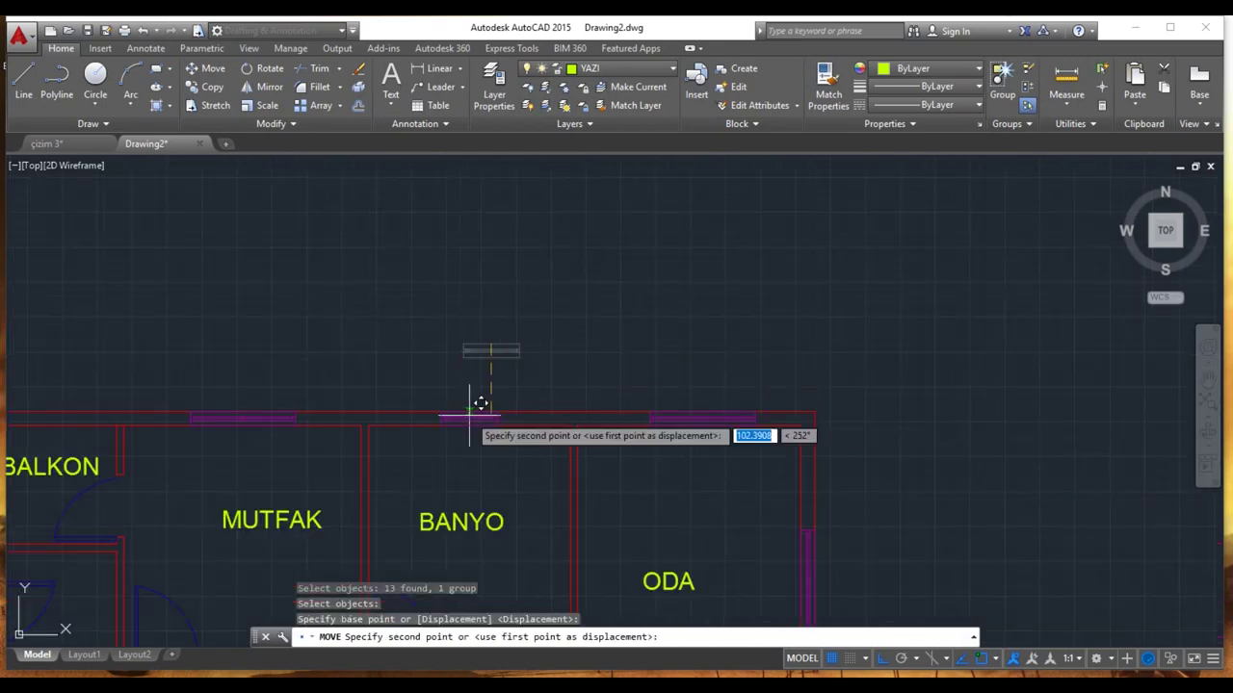
pyautogui.click(472, 414)
pyautogui.scroll(-5, 533, 485)
pyautogui.moveTo(523, 490); pyautogui.dragTo(643, 325, button='middle')
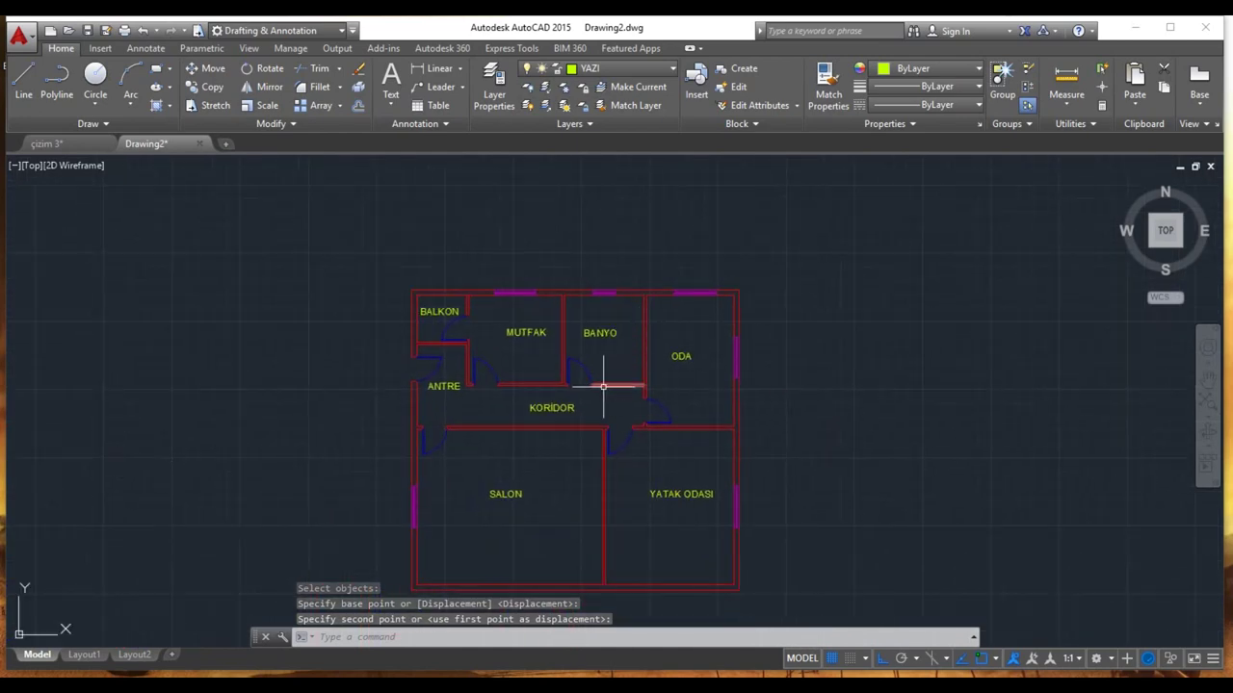
pyautogui.moveTo(650, 434); pyautogui.dragTo(674, 398, button='middle')
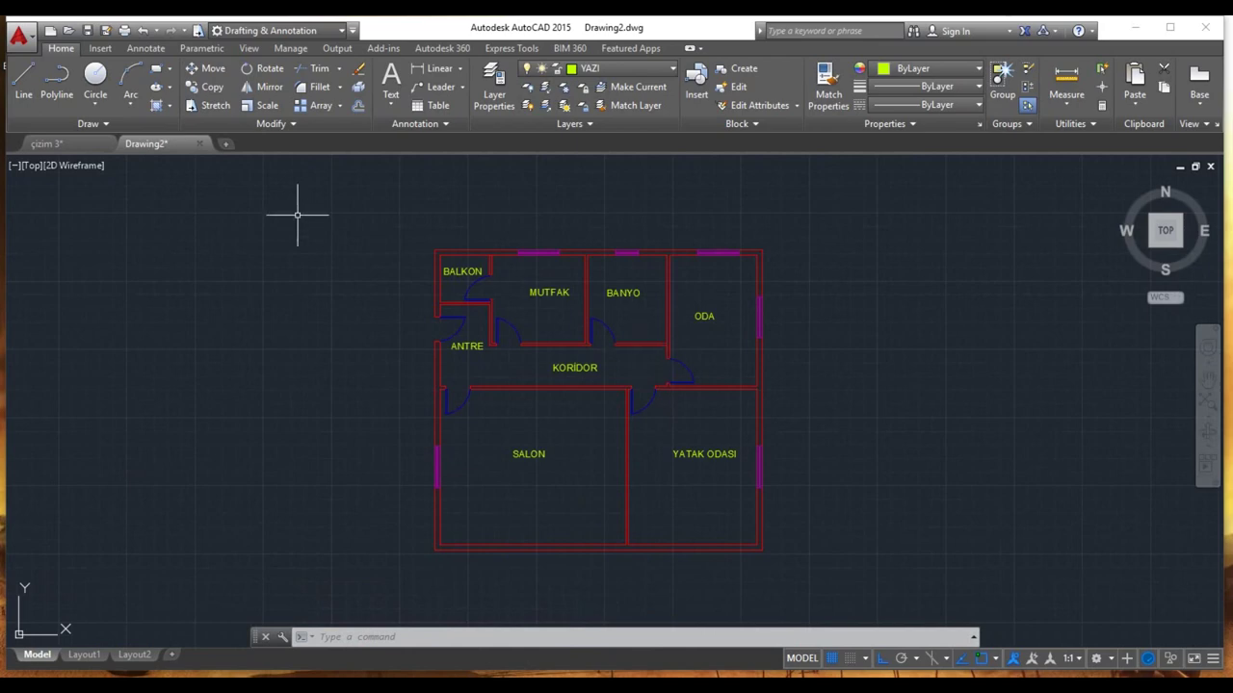
pyautogui.click(141, 50)
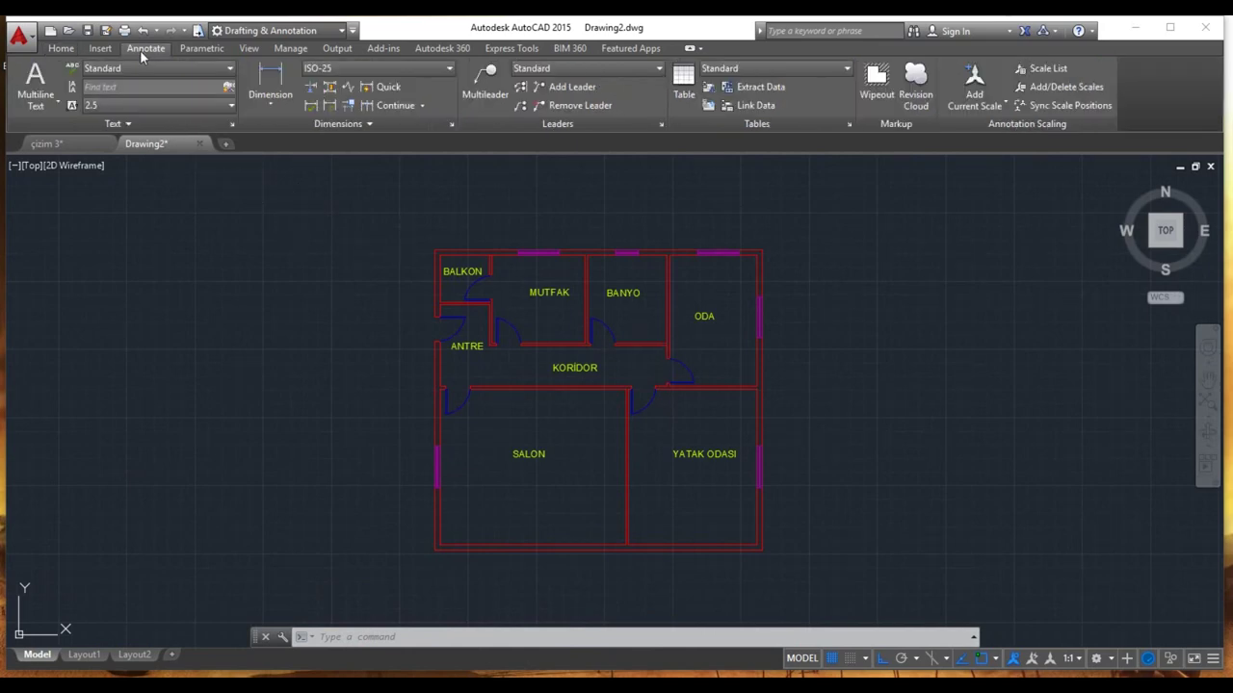
pyautogui.click(277, 104)
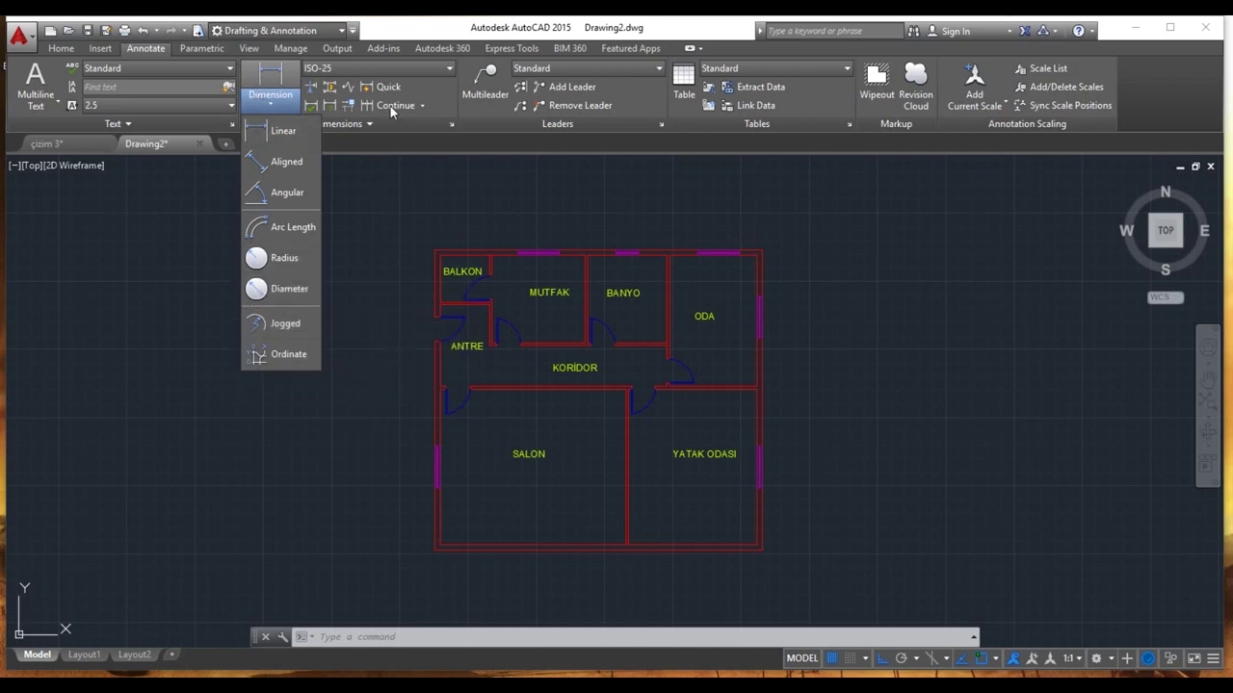
pyautogui.click(350, 185)
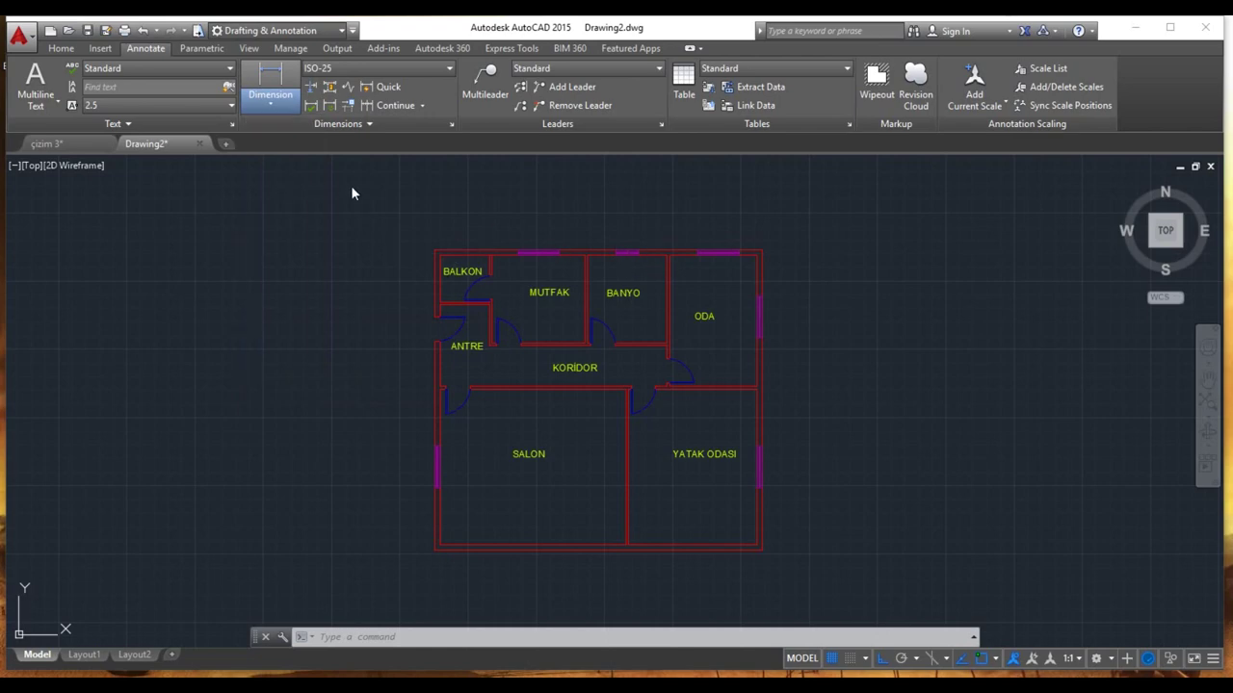
pyautogui.click(271, 85)
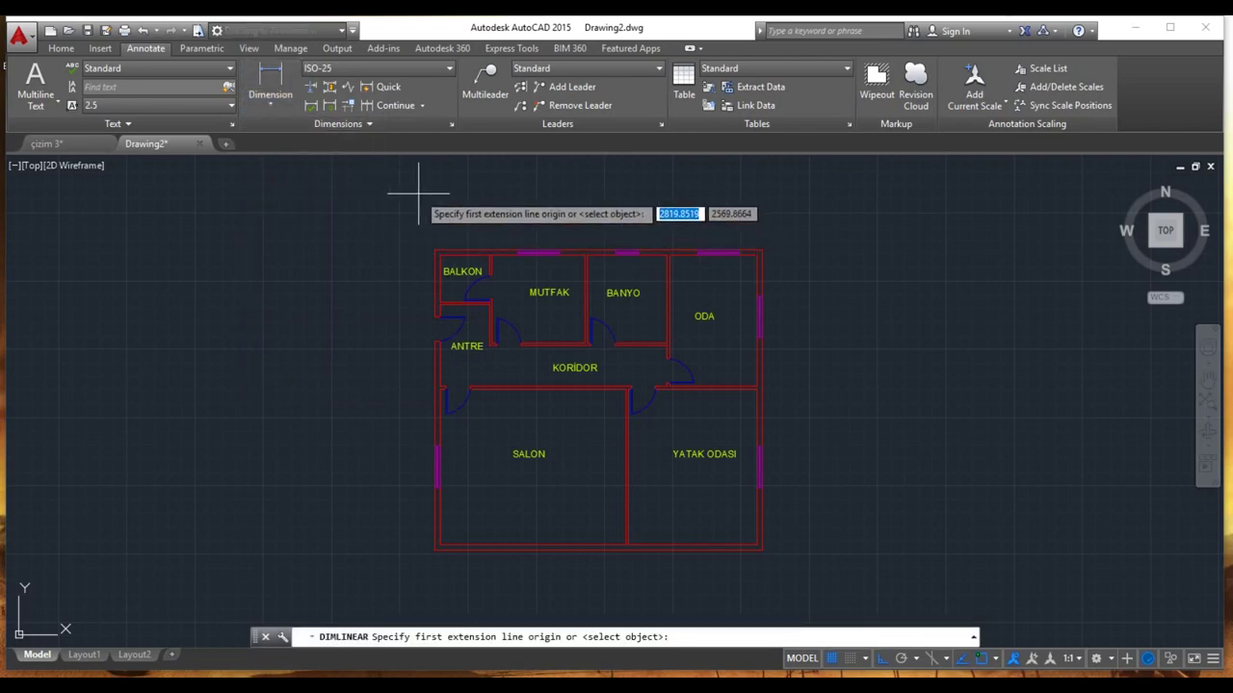
pyautogui.press('Escape')
pyautogui.press('Escape')
pyautogui.press('Escape')
pyautogui.click(58, 50)
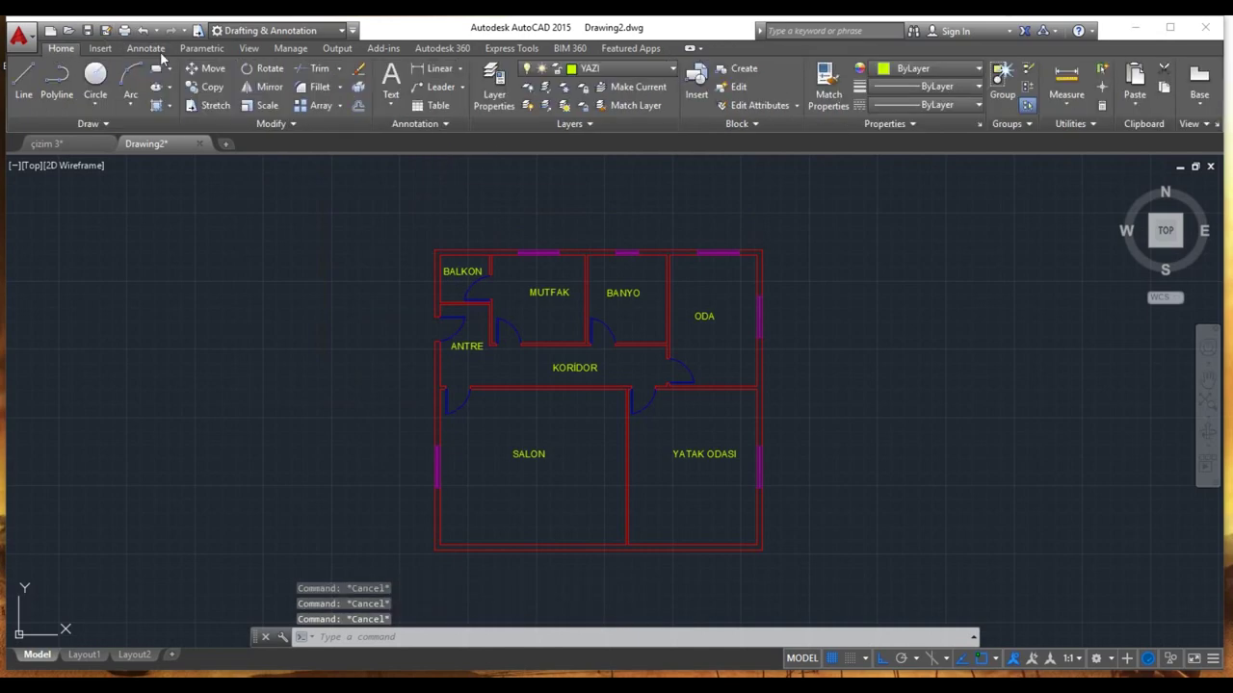
# Step: Create a new layer named ÖLÇÜLER coloured white
pyautogui.click(488, 92)
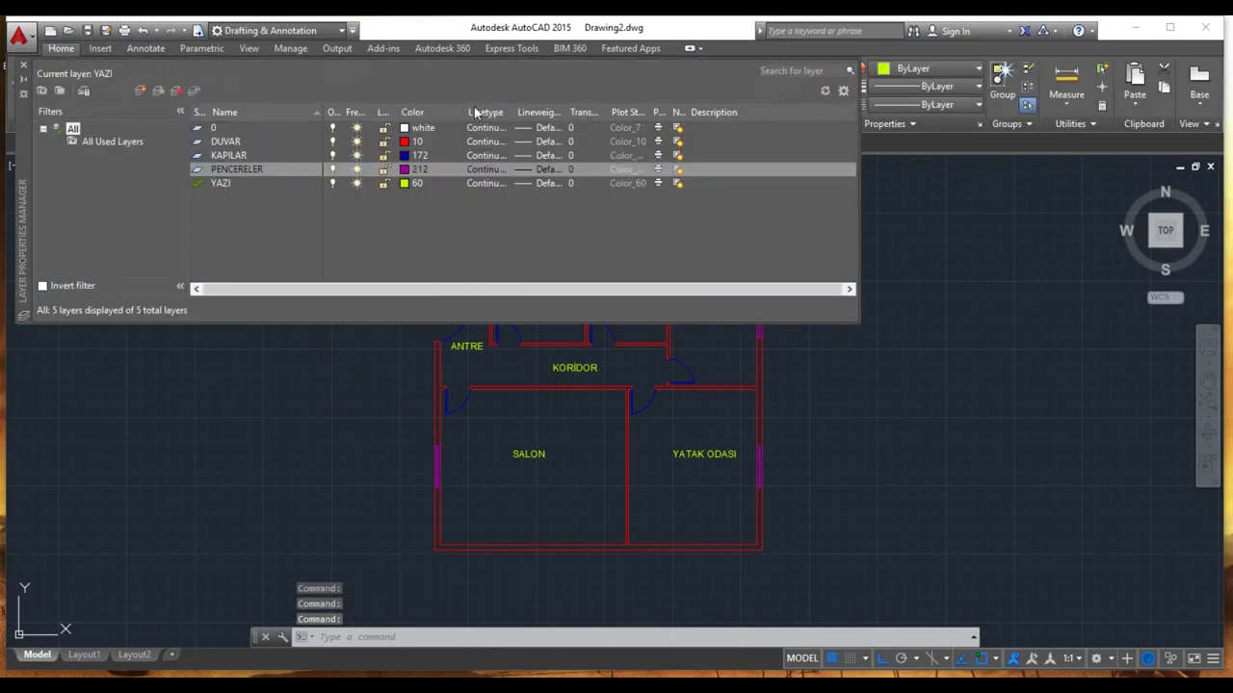
pyautogui.click(140, 90)
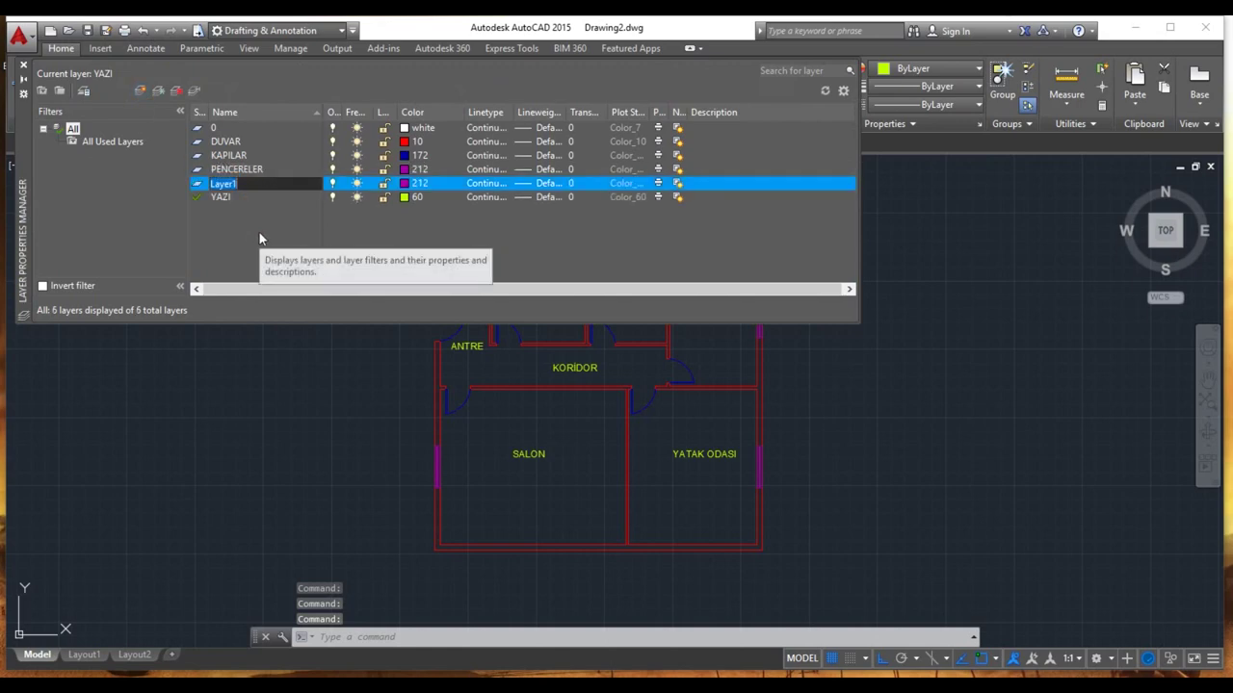
pyautogui.write('ÖLÇÜLER')
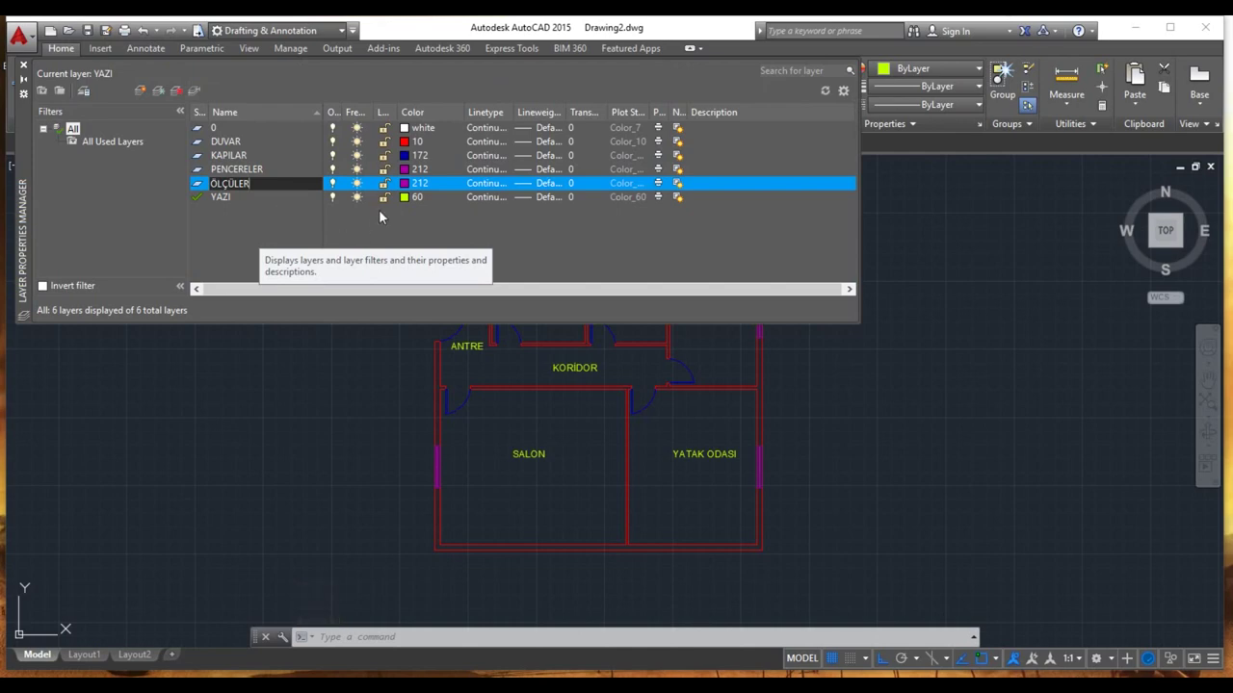
pyautogui.click(410, 183)
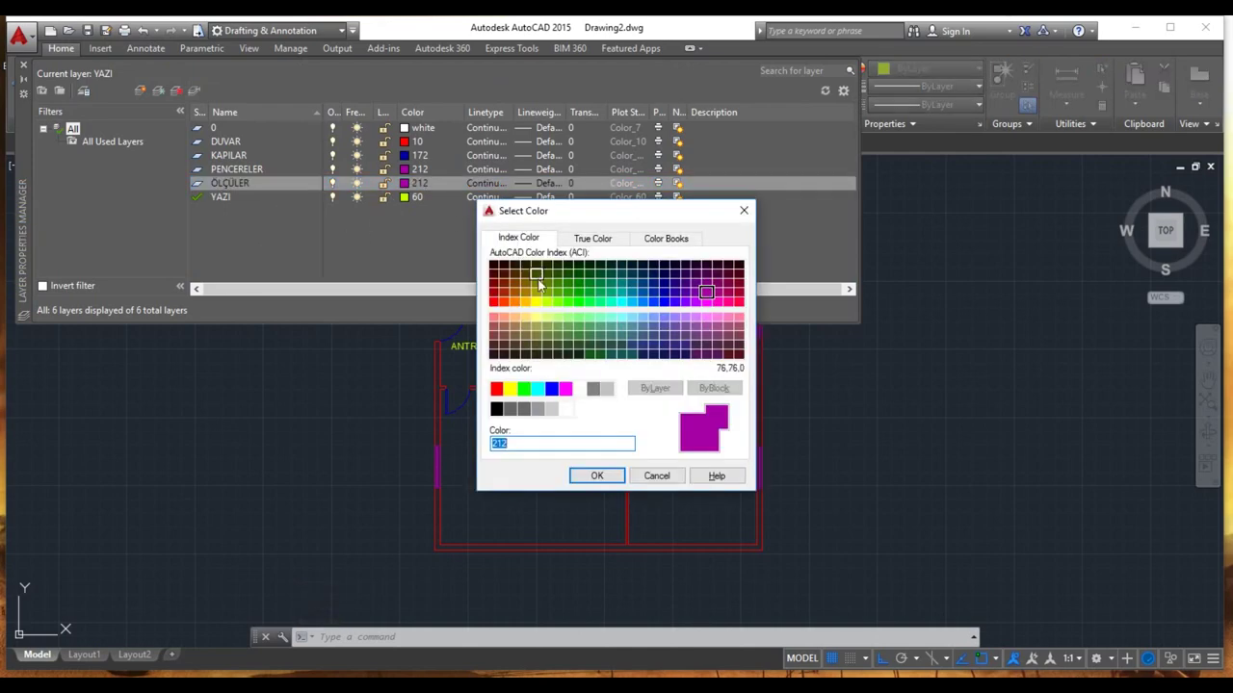
pyautogui.click(578, 391)
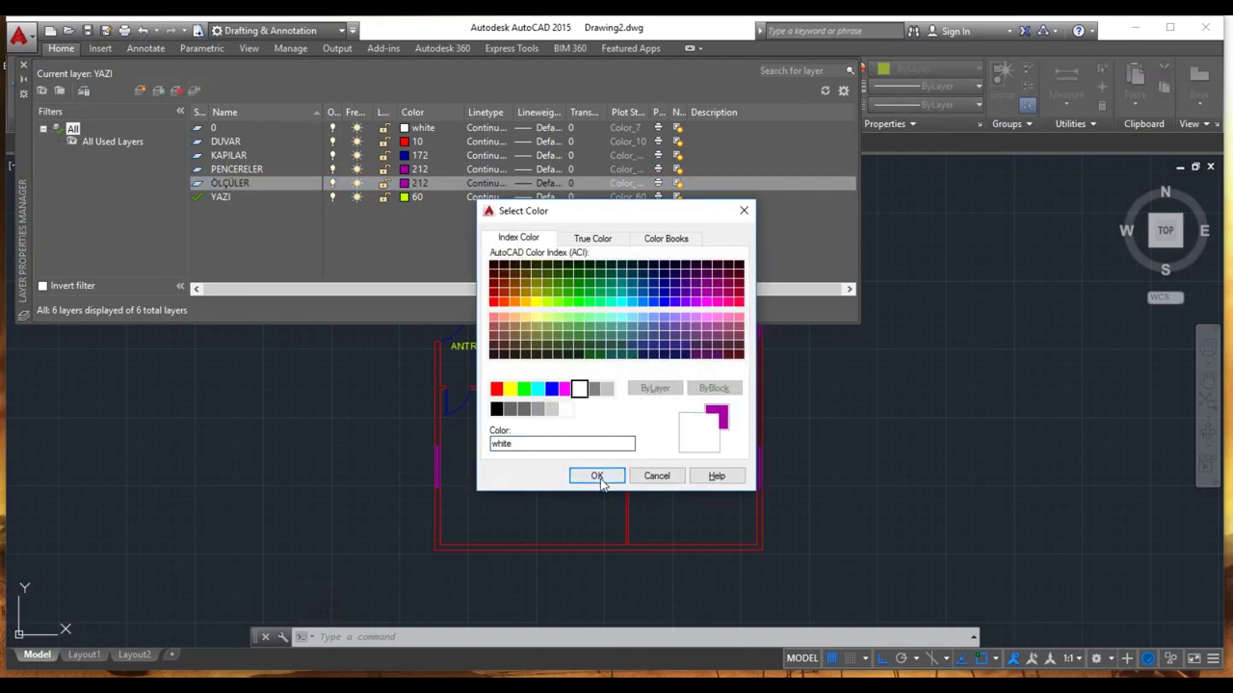
pyautogui.click(595, 475)
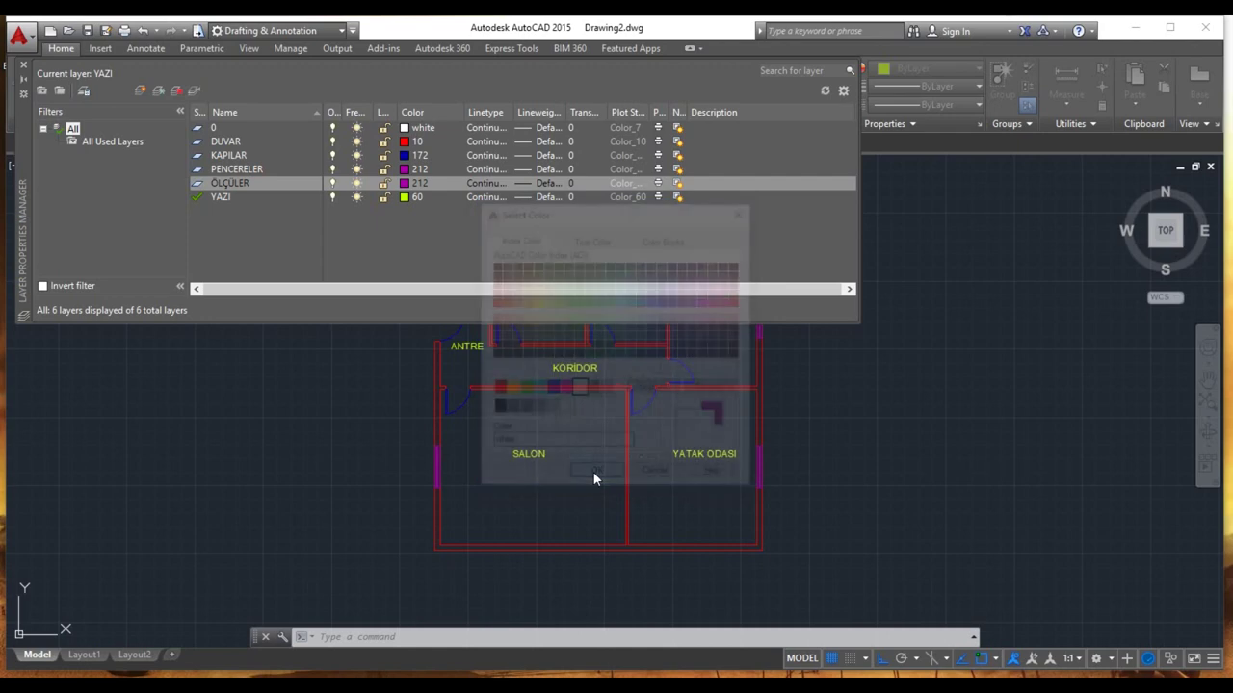
# Step: Make ÖLÇÜLER the current layer
pyautogui.click(23, 66)
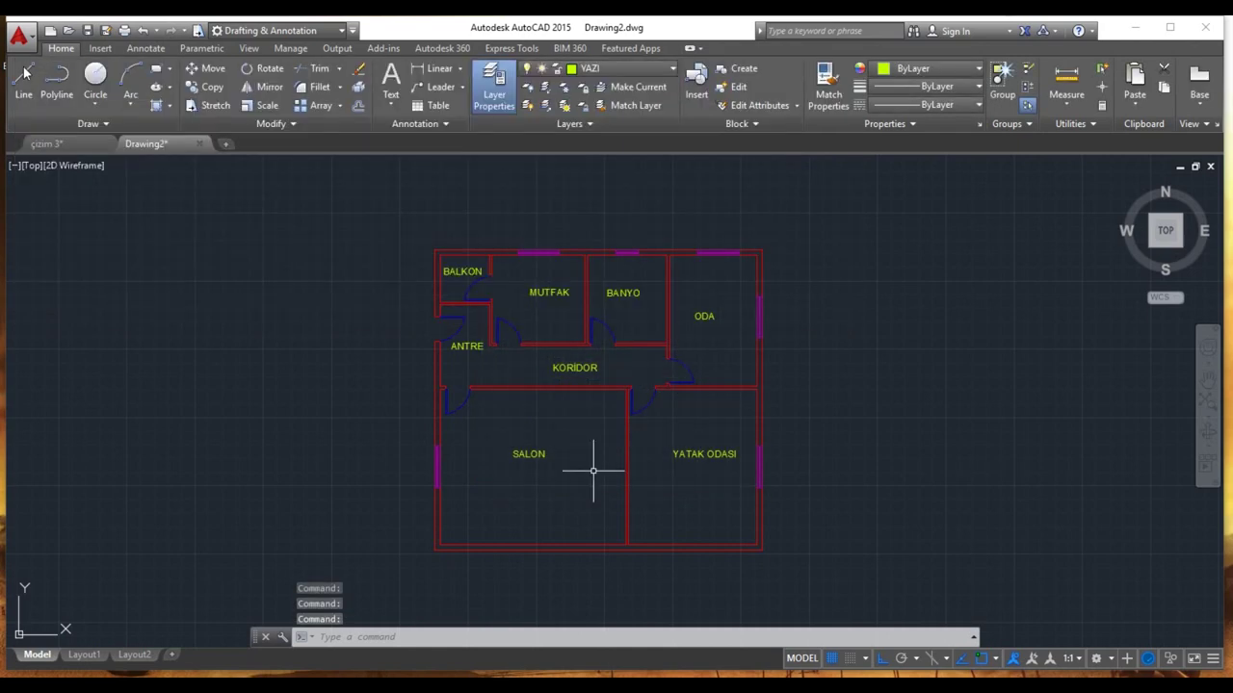
pyautogui.click(607, 68)
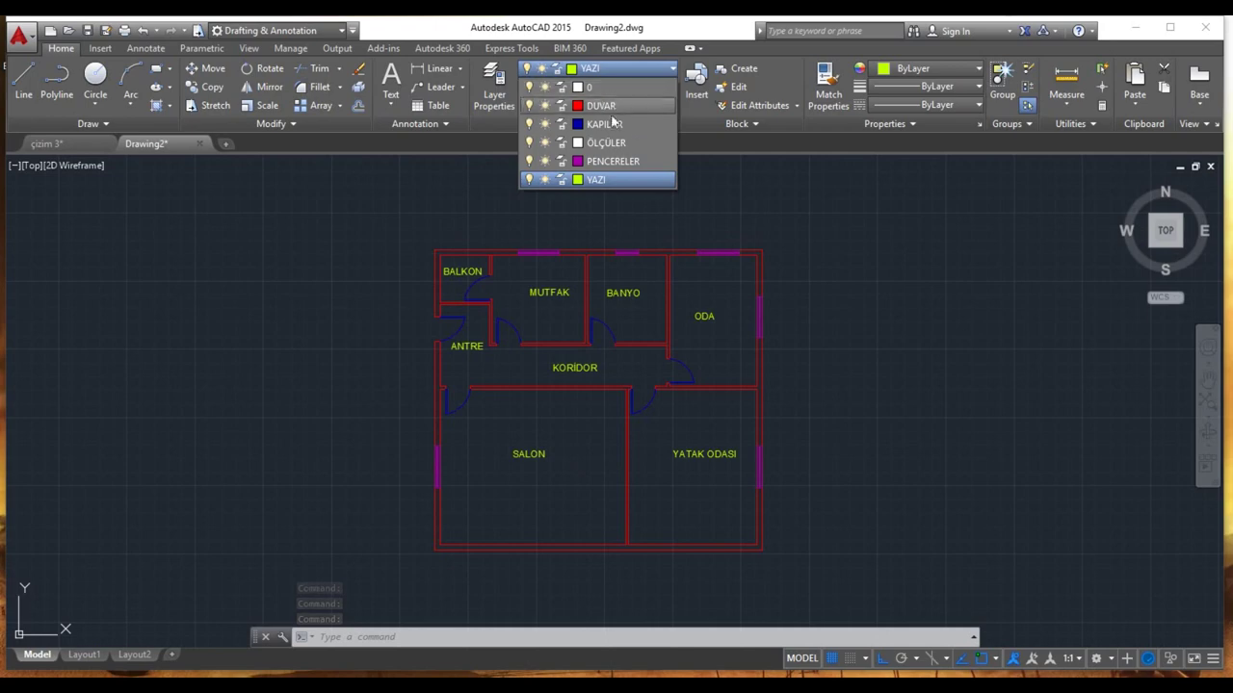
pyautogui.click(607, 143)
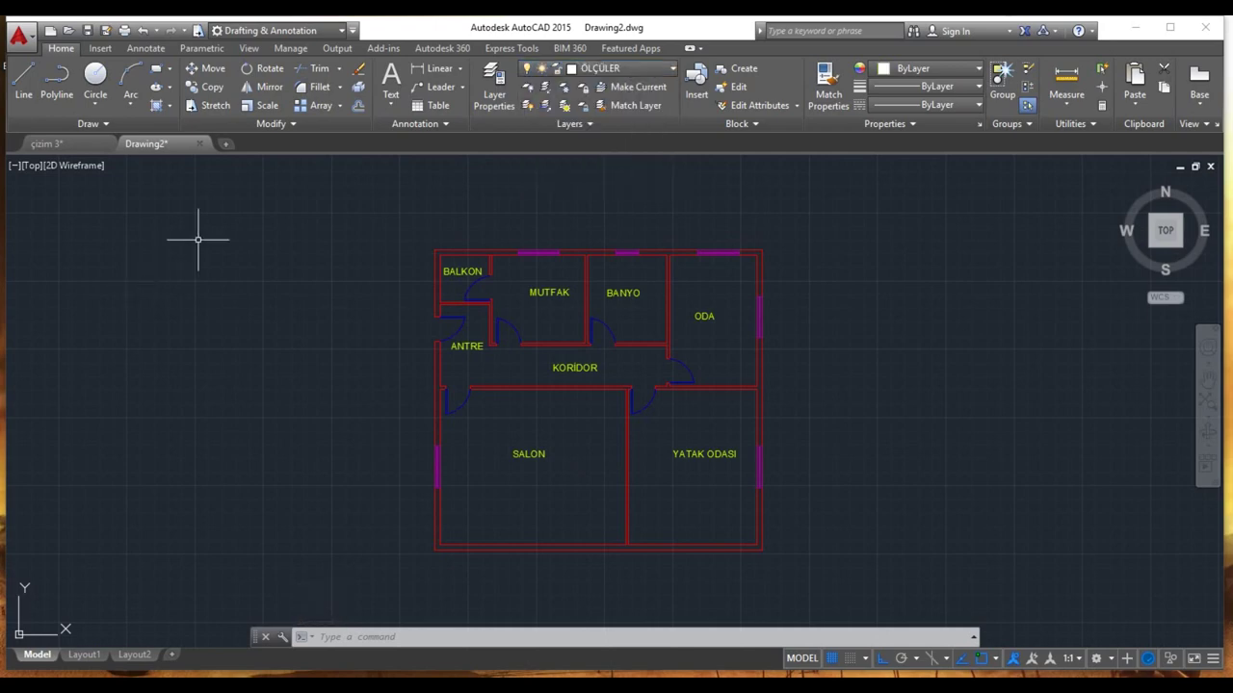
# Step: Add a 1200 linear dimension from the plan's top-left to top-right corner, just above the wall
pyautogui.click(145, 48)
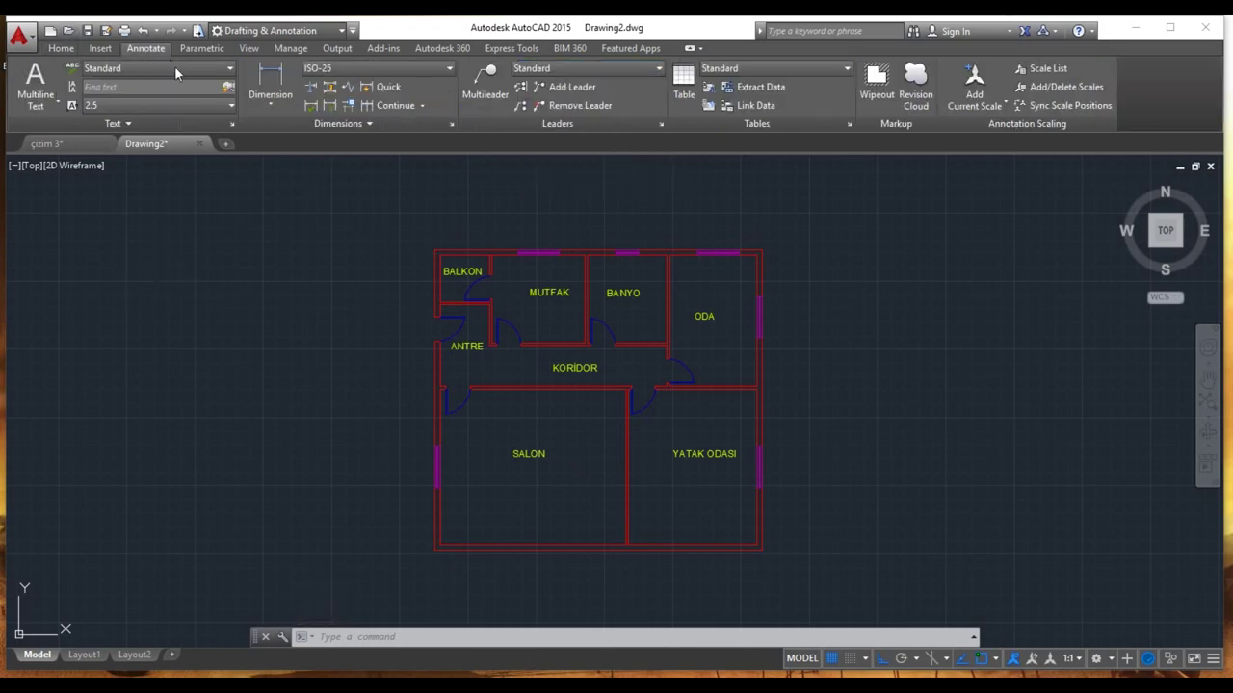
pyautogui.click(271, 82)
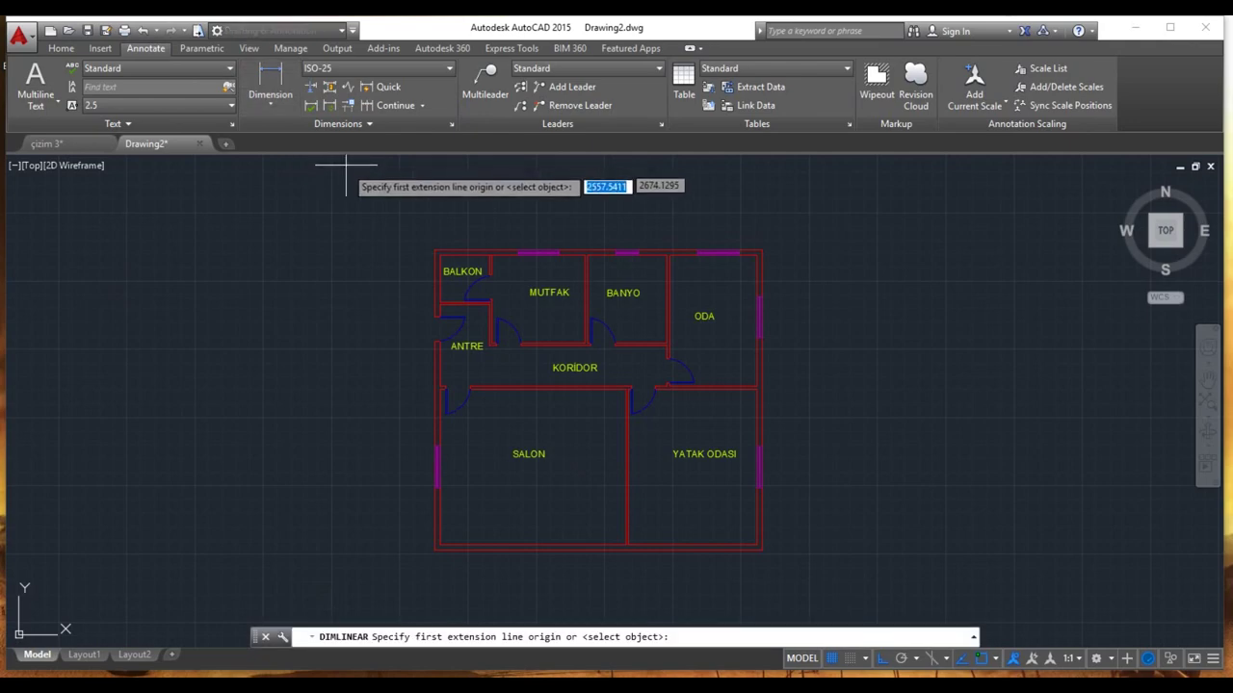
pyautogui.scroll(2, 428, 252)
pyautogui.click(428, 251)
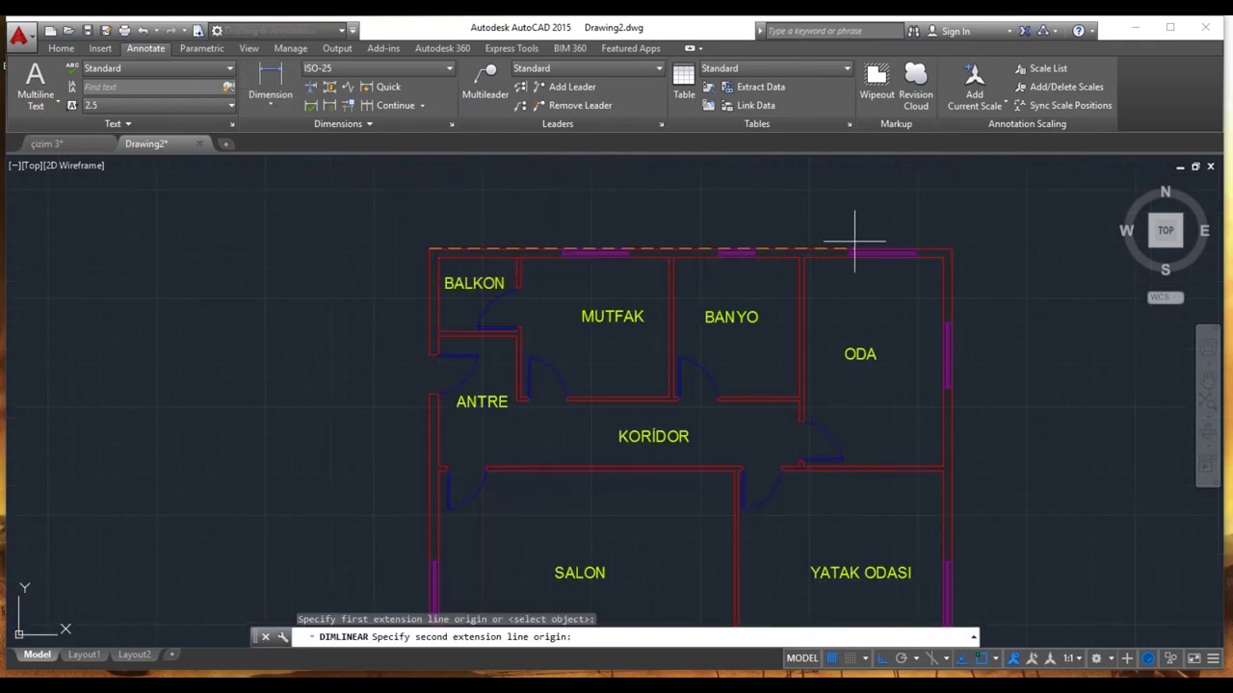
pyautogui.click(951, 248)
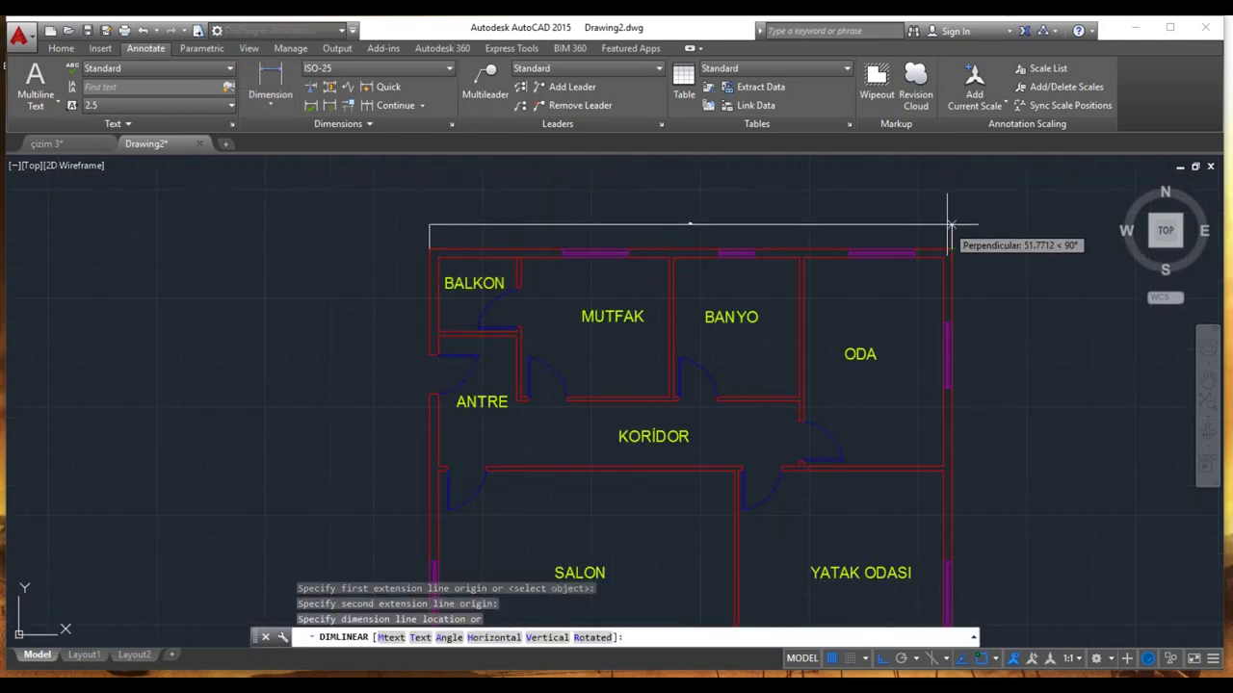
pyautogui.moveTo(949, 207); pyautogui.dragTo(944, 234, button='middle')
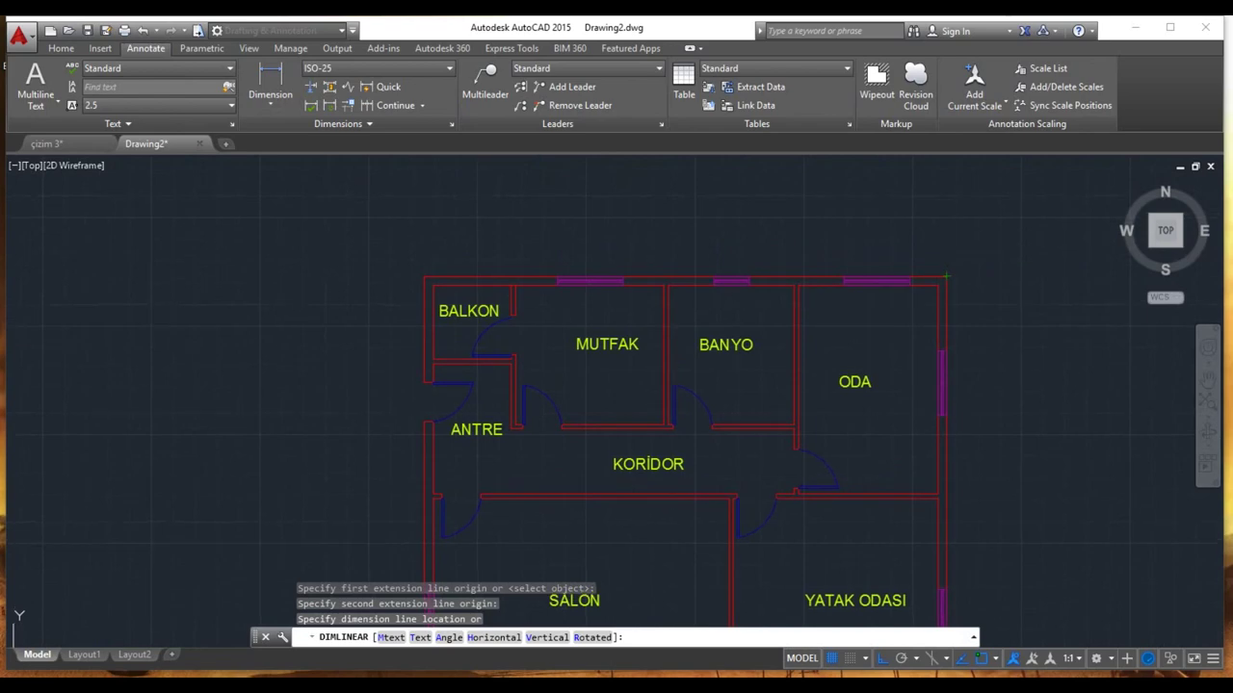
pyautogui.click(947, 232)
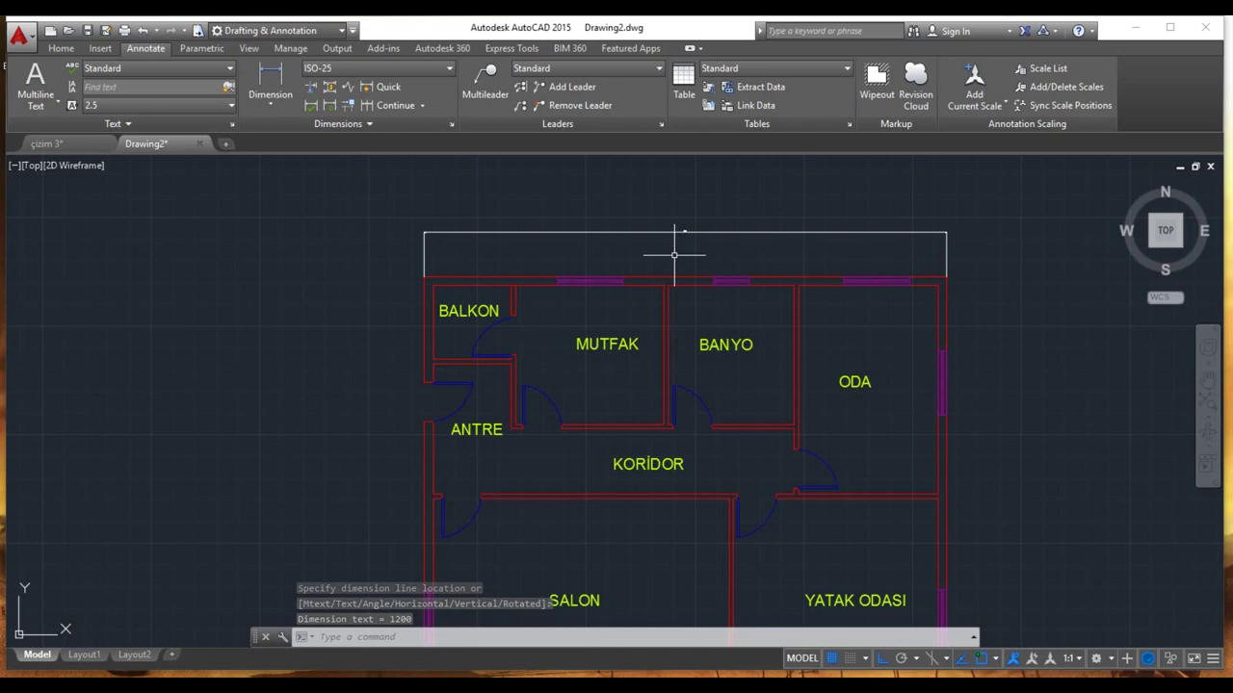
pyautogui.scroll(2, 438, 285)
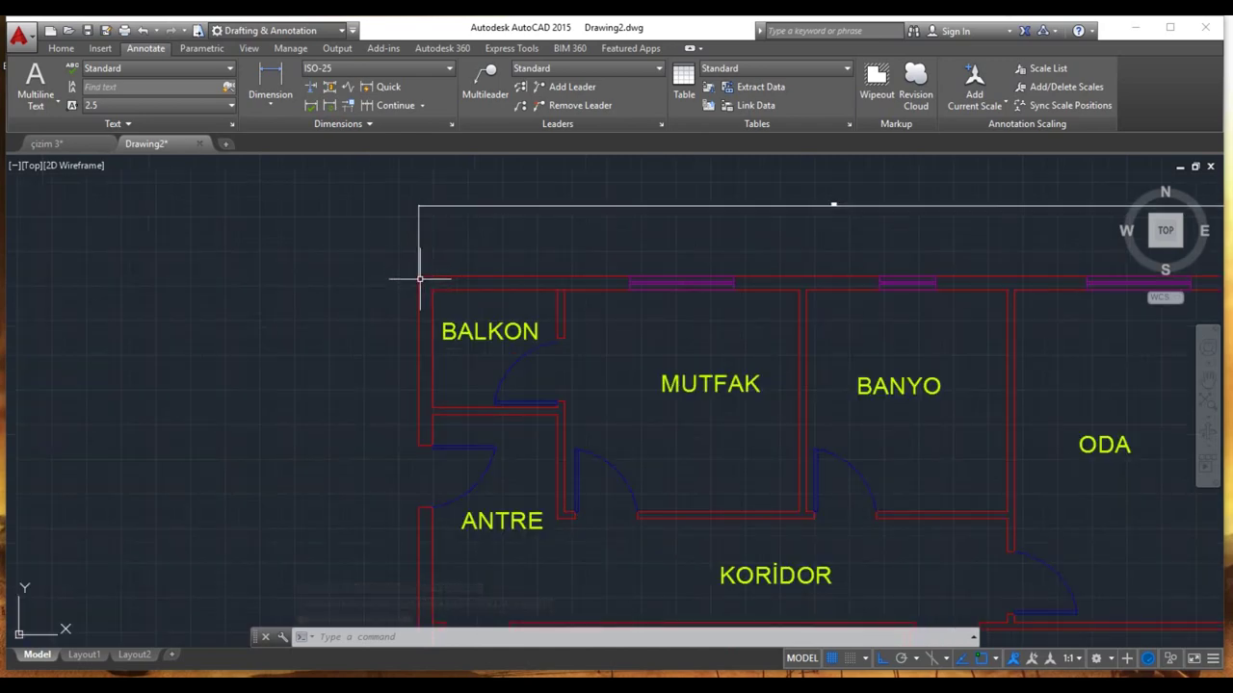
pyautogui.scroll(2, 420, 283)
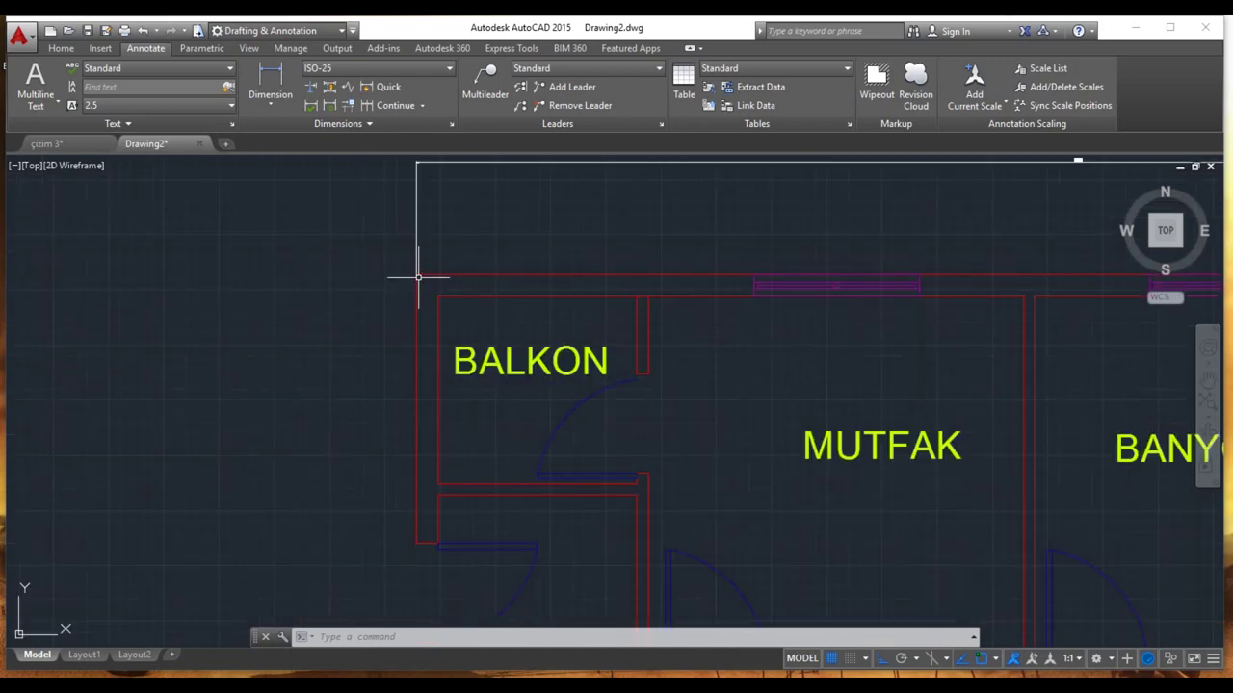
pyautogui.scroll(-2, 420, 283)
pyautogui.scroll(-2, 423, 279)
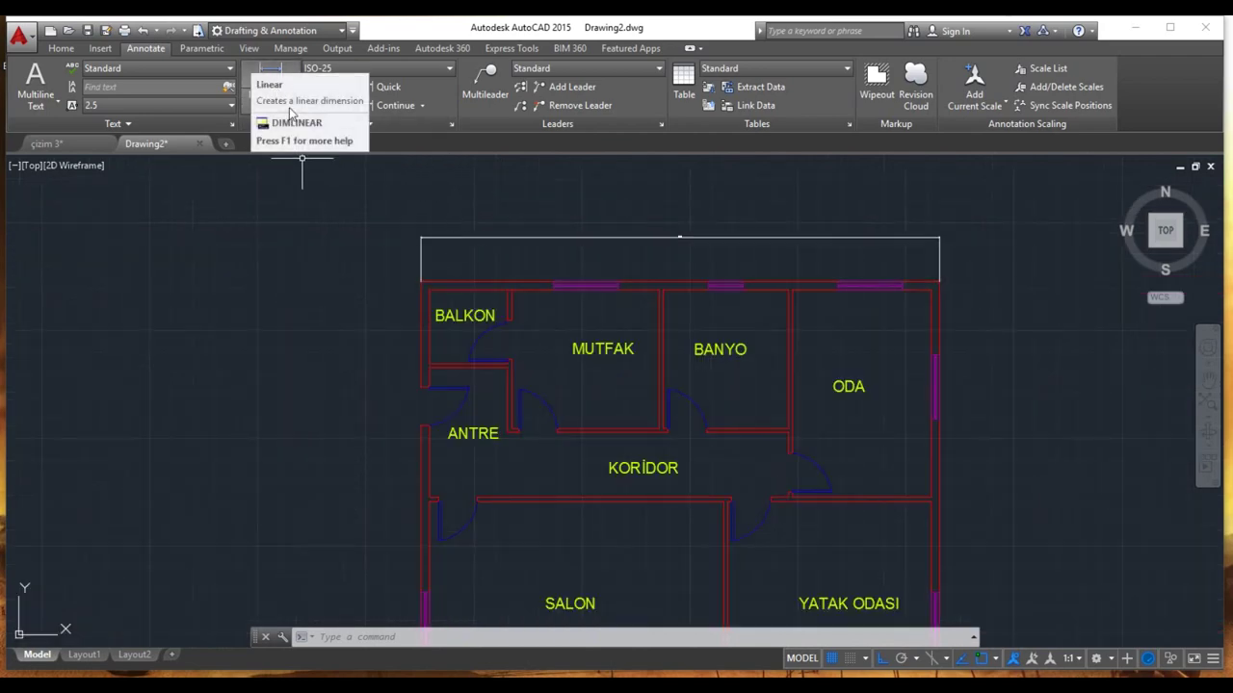
# Step: Modify ISO-25: text offset from dimension line 5, extension-line offset from origin 15
pyautogui.click(452, 128)
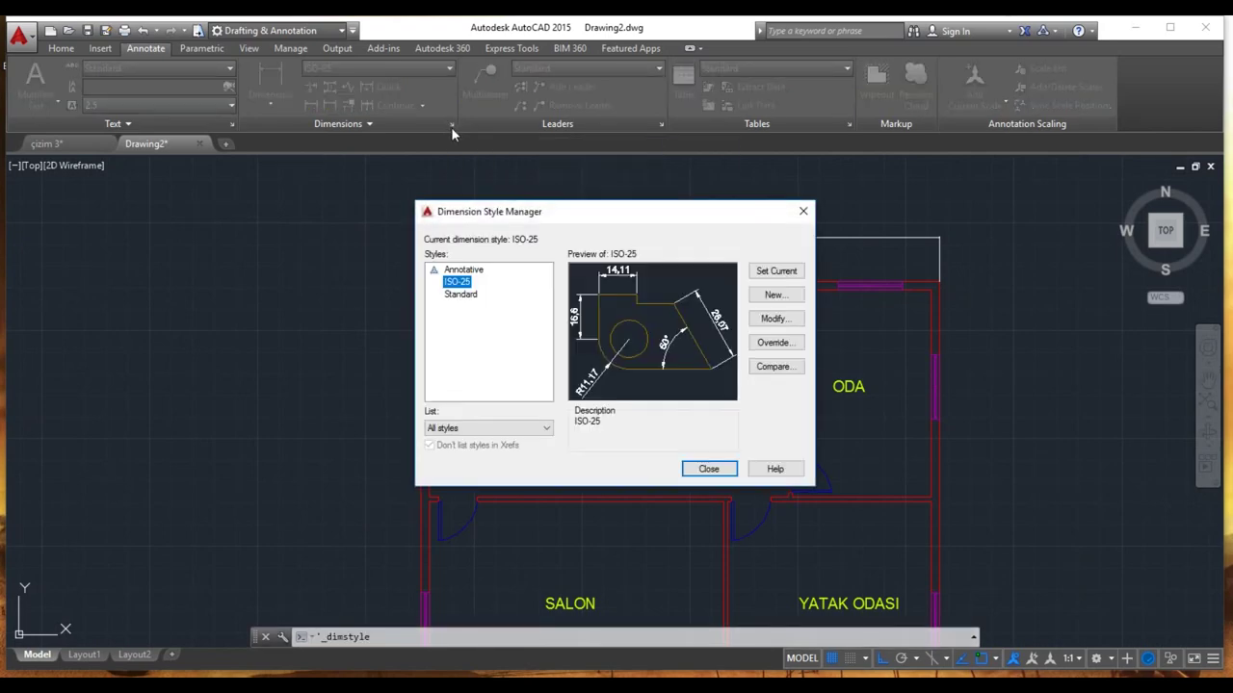
pyautogui.click(782, 325)
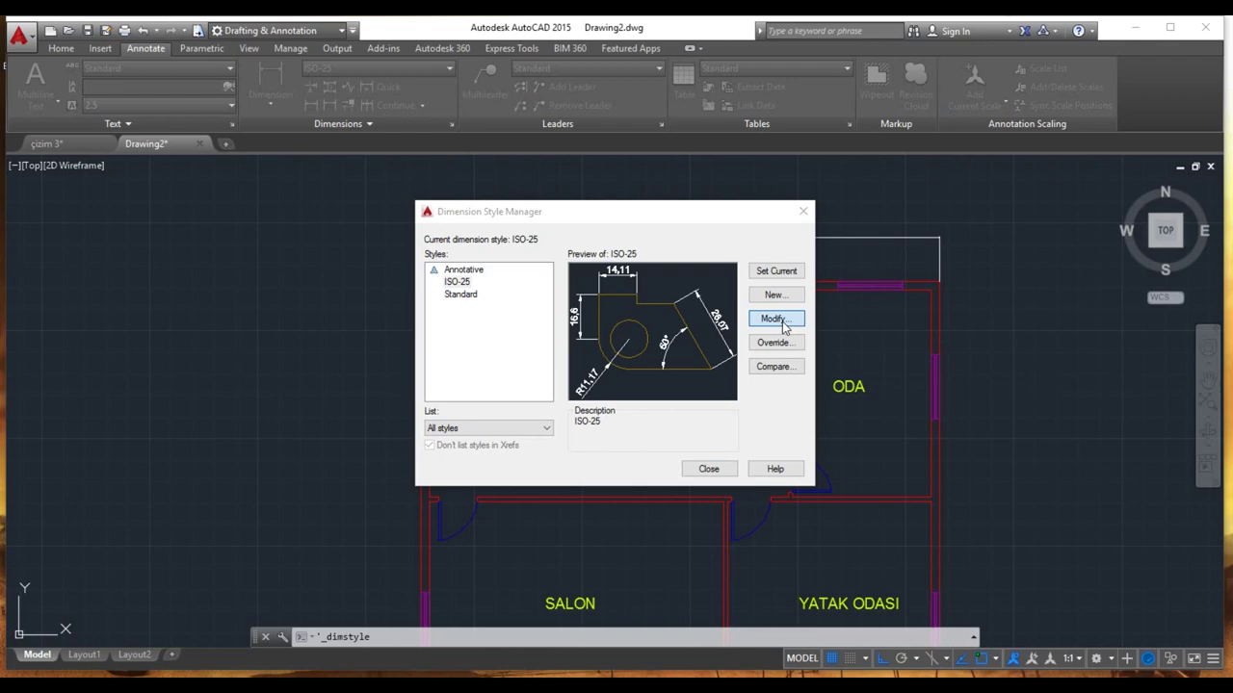
pyautogui.click(710, 234)
pyautogui.write('15')
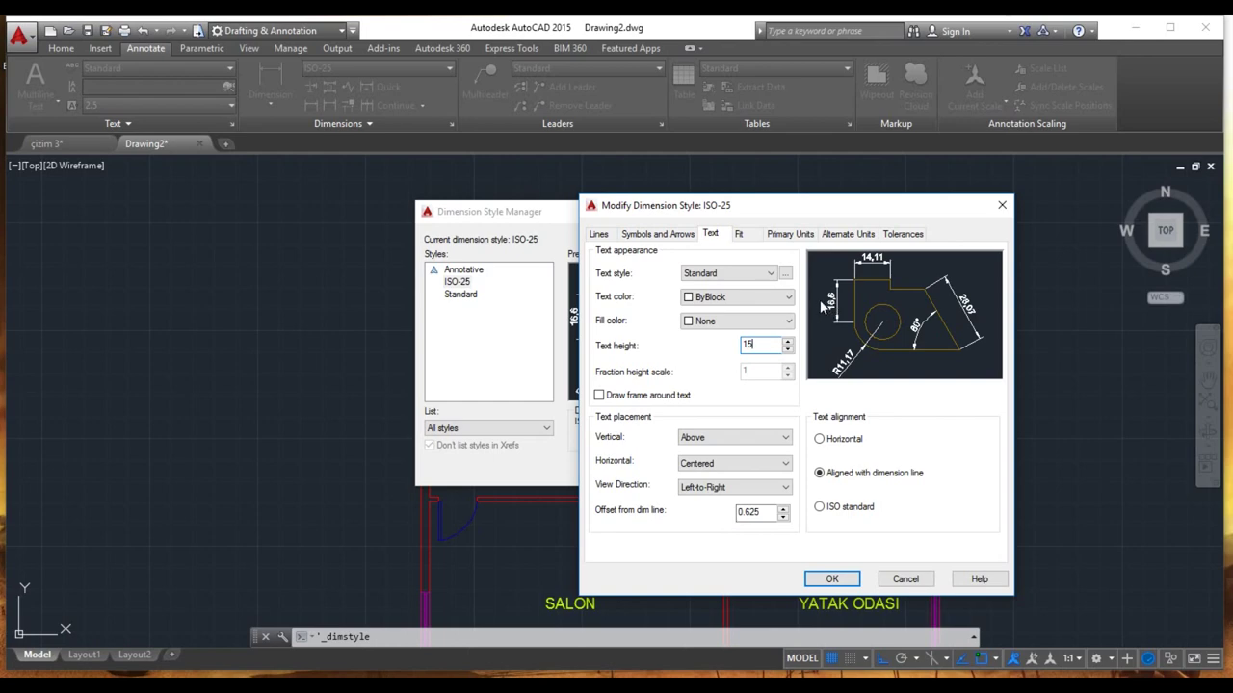
pyautogui.moveTo(764, 516); pyautogui.dragTo(672, 507)
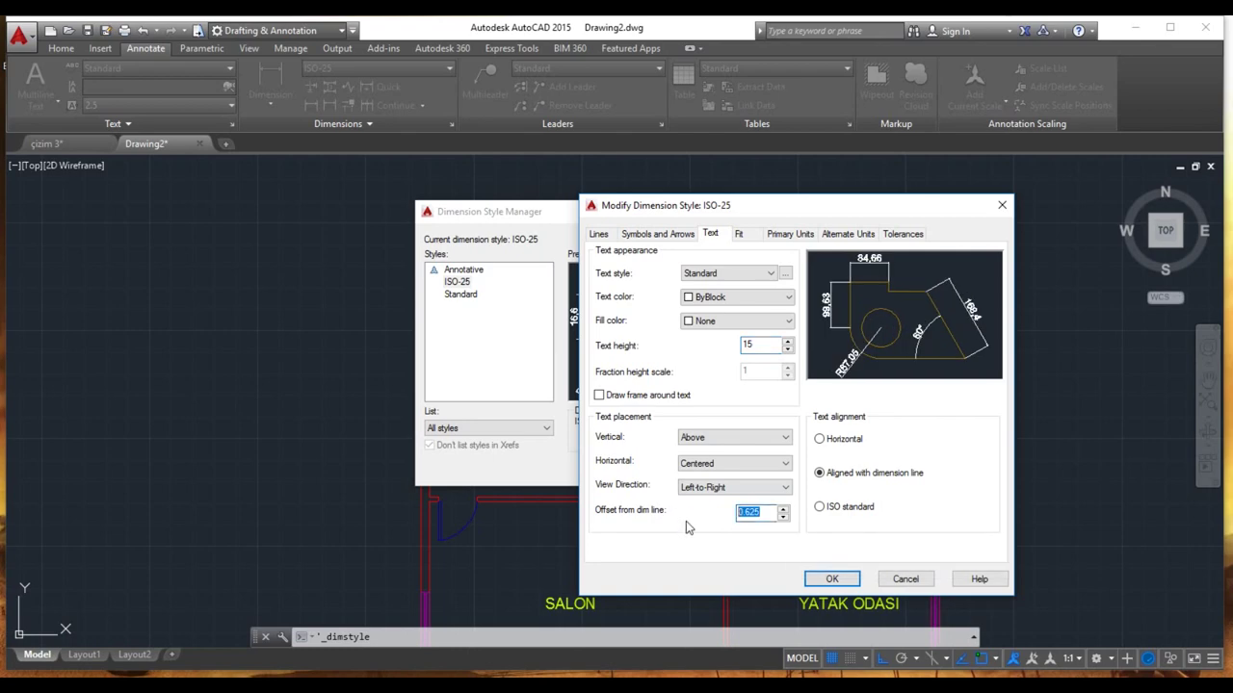
pyautogui.write('5')
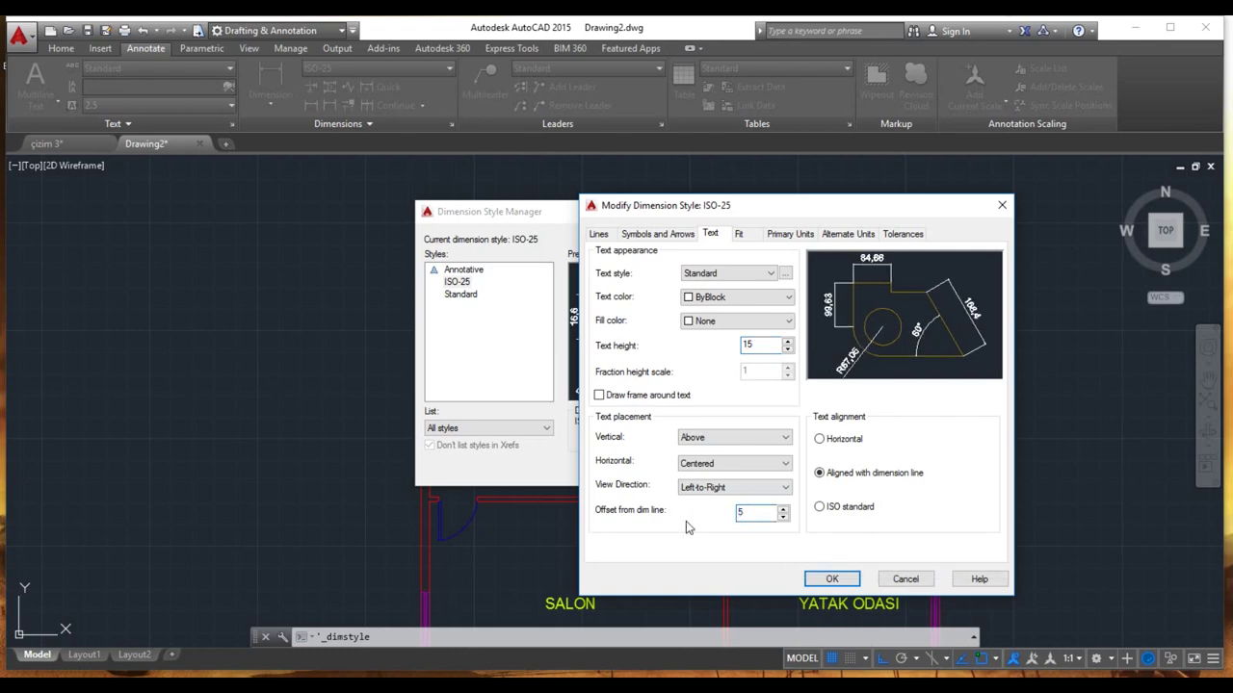
pyautogui.click(599, 235)
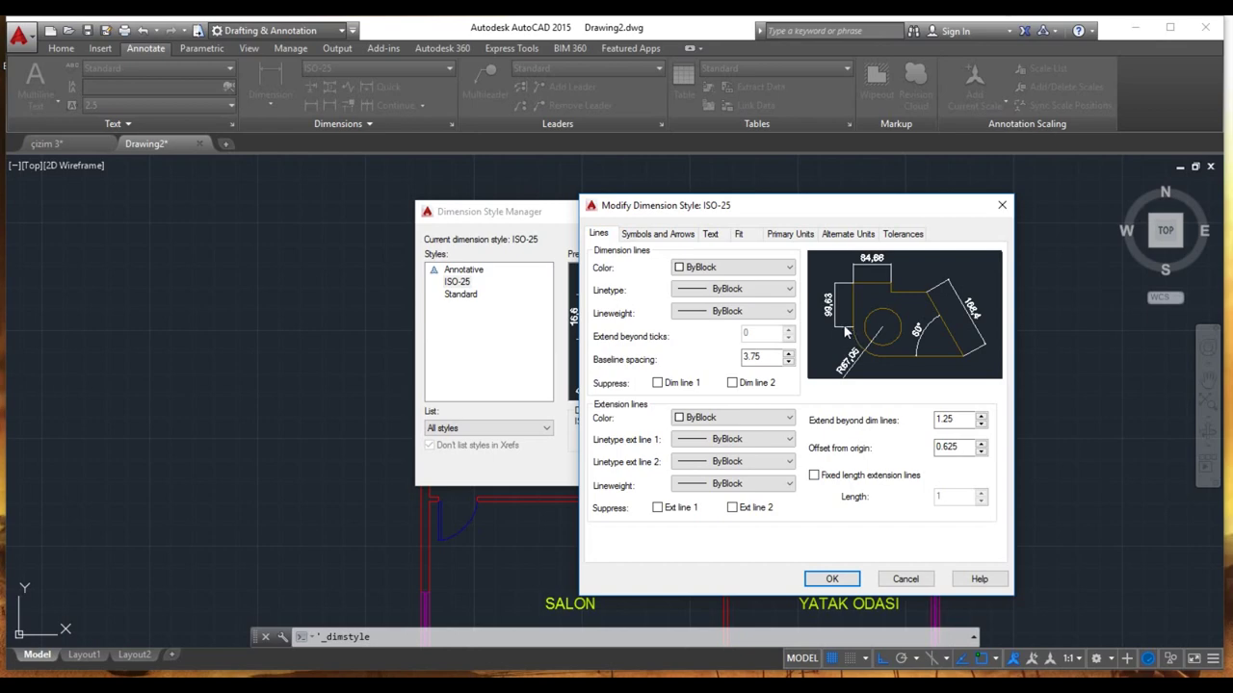
pyautogui.click(967, 447)
pyautogui.click(831, 581)
pyautogui.click(720, 472)
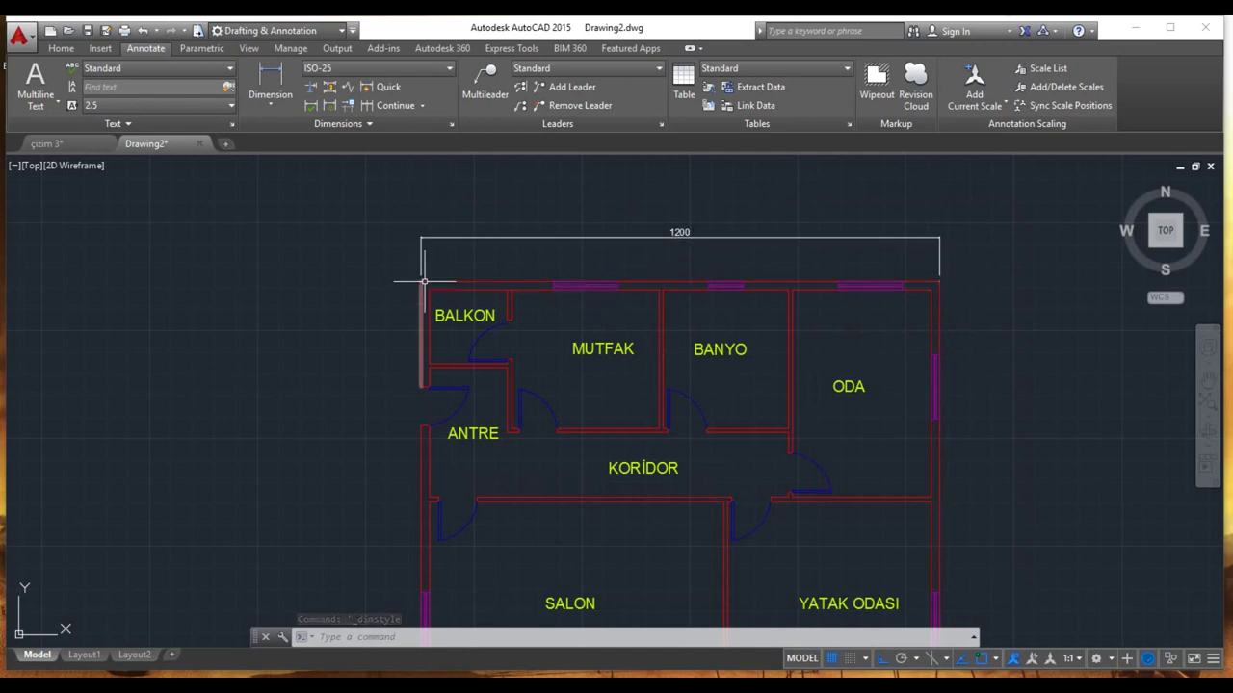
pyautogui.scroll(2, 423, 281)
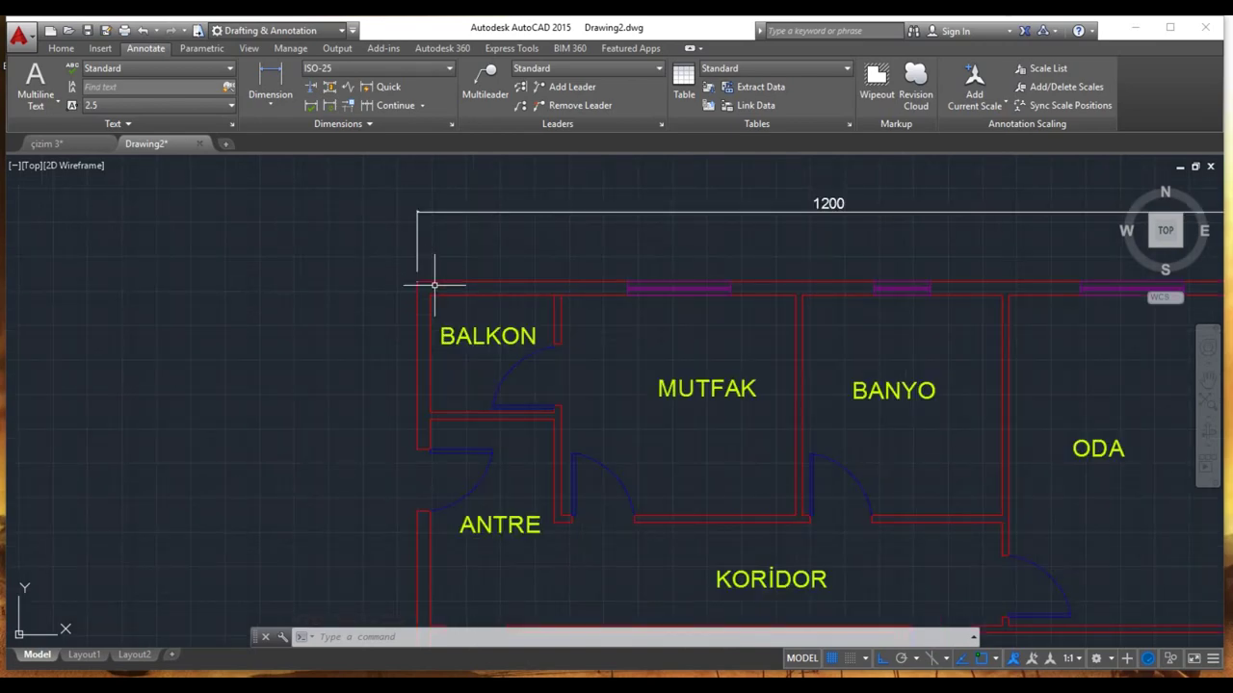
# Step: Change the ISO-25 extension-line offset from origin to 25 and close the style manager
pyautogui.click(453, 125)
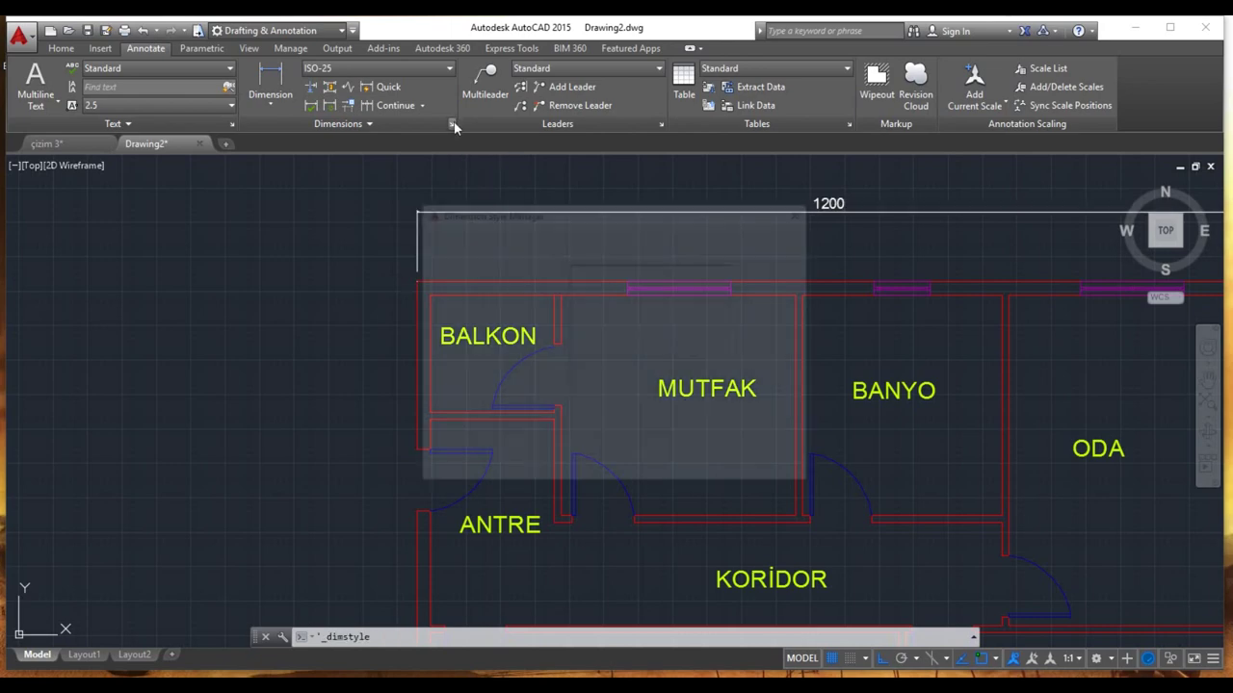
pyautogui.click(776, 319)
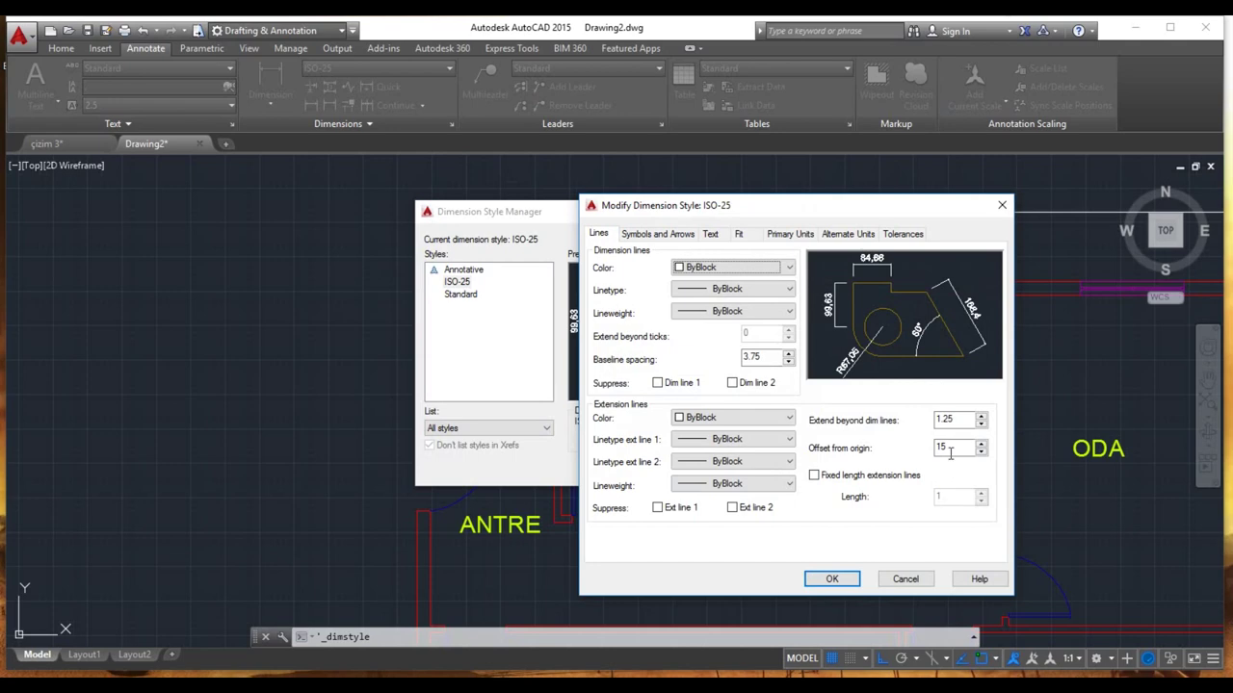
pyautogui.doubleClick(959, 446)
pyautogui.click(854, 588)
pyautogui.click(709, 470)
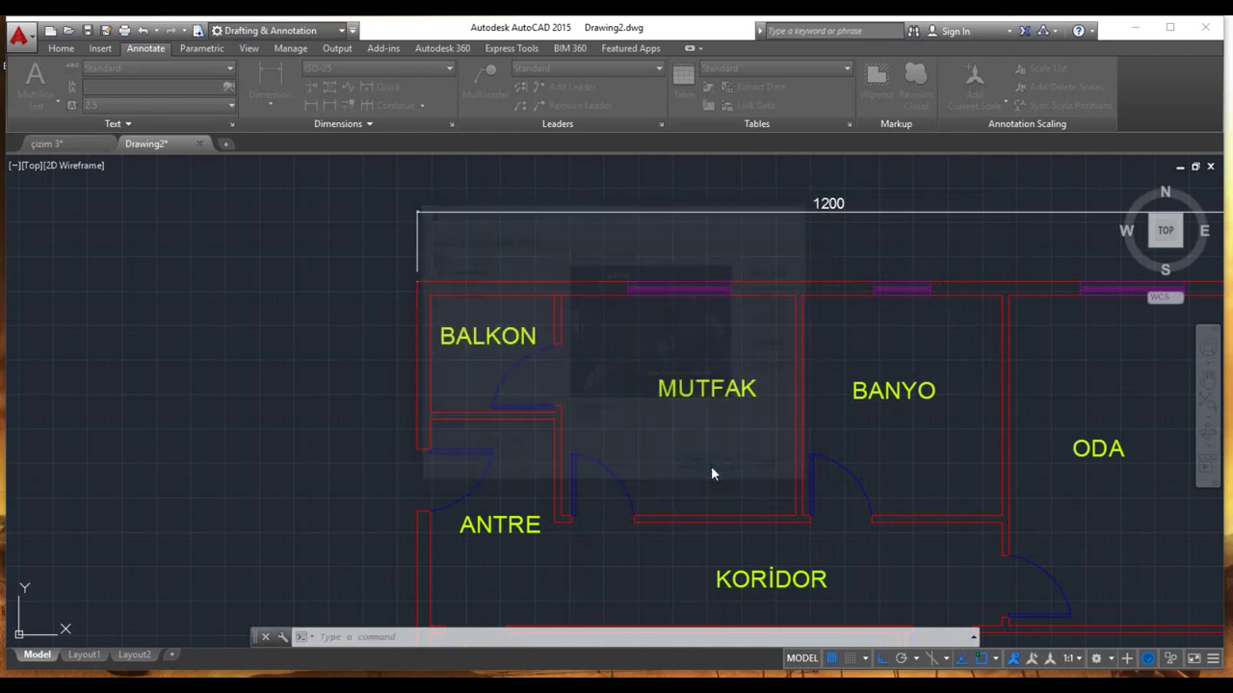
pyautogui.scroll(-2, 488, 334)
pyautogui.moveTo(607, 396); pyautogui.dragTo(564, 344, button='middle')
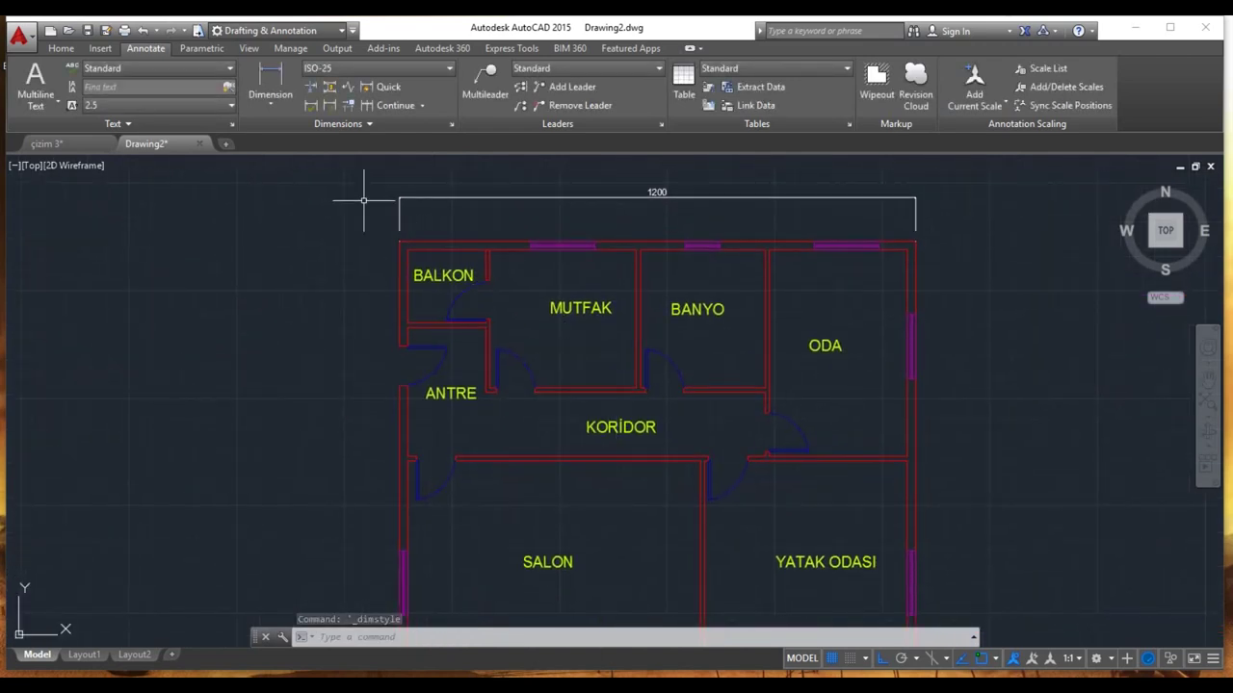
# Step: Dimension the 1100 overall height along the plan's right side
pyautogui.click(282, 83)
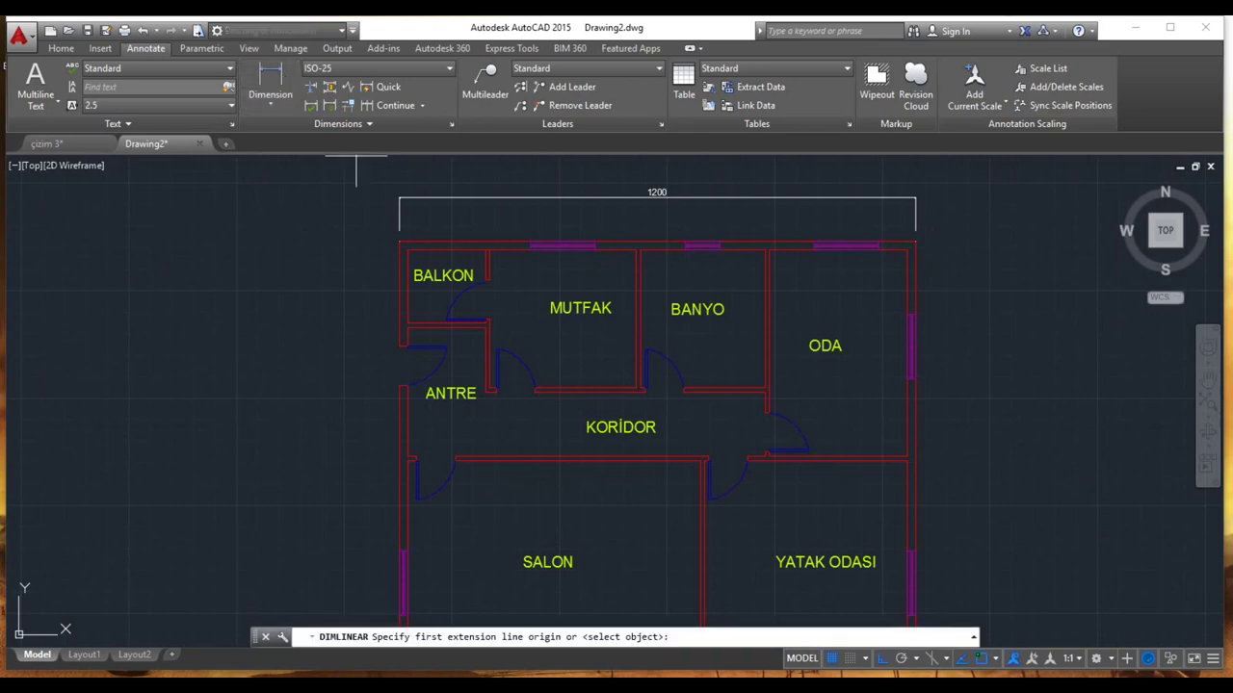
pyautogui.click(915, 242)
pyautogui.moveTo(950, 407); pyautogui.dragTo(891, 209, button='middle')
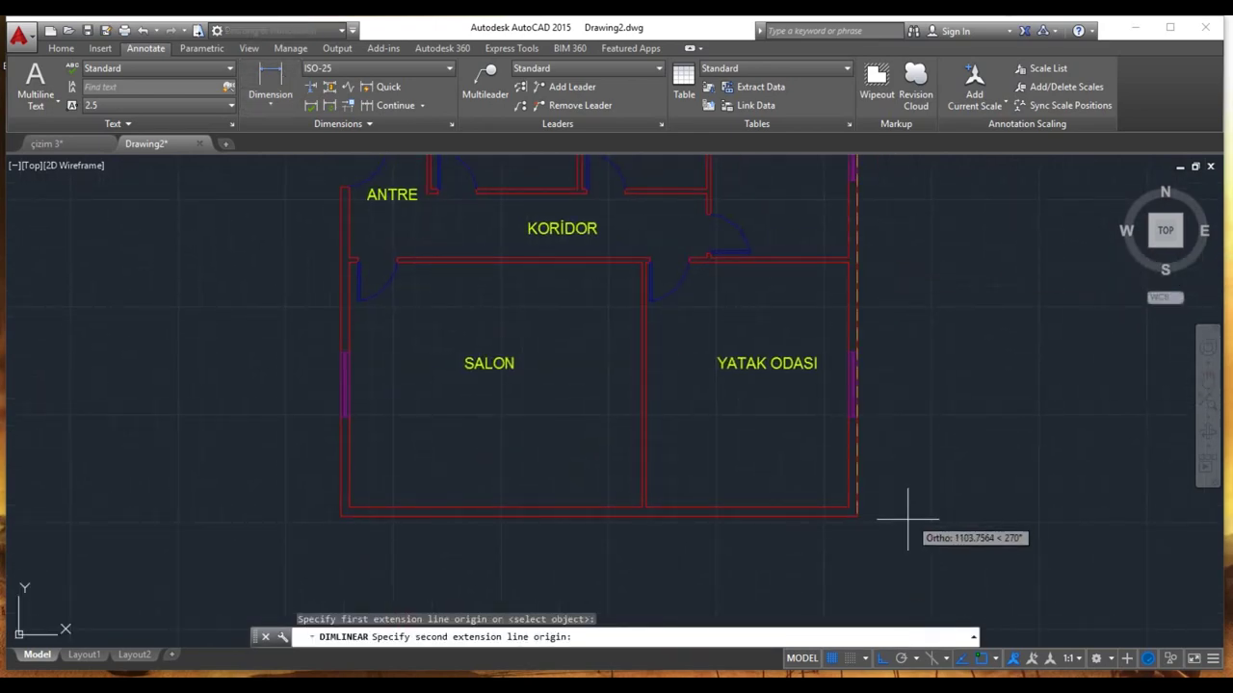
pyautogui.click(867, 516)
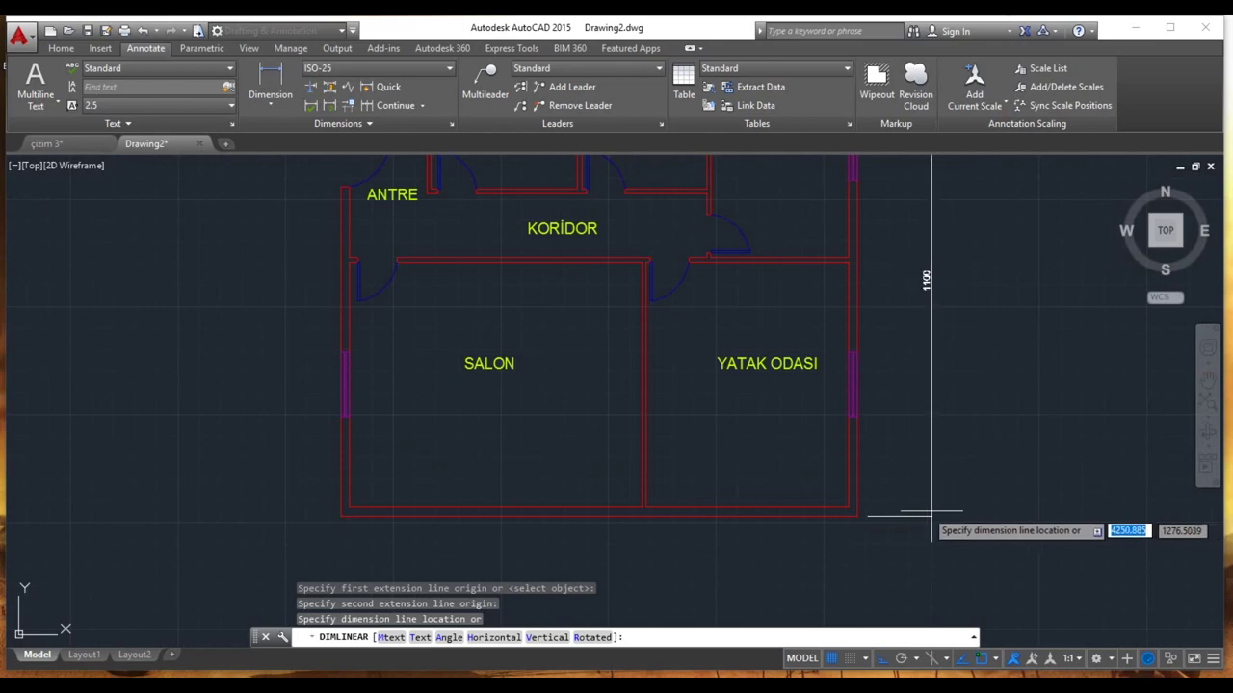
pyautogui.click(918, 515)
pyautogui.moveTo(619, 410); pyautogui.dragTo(548, 364, button='middle')
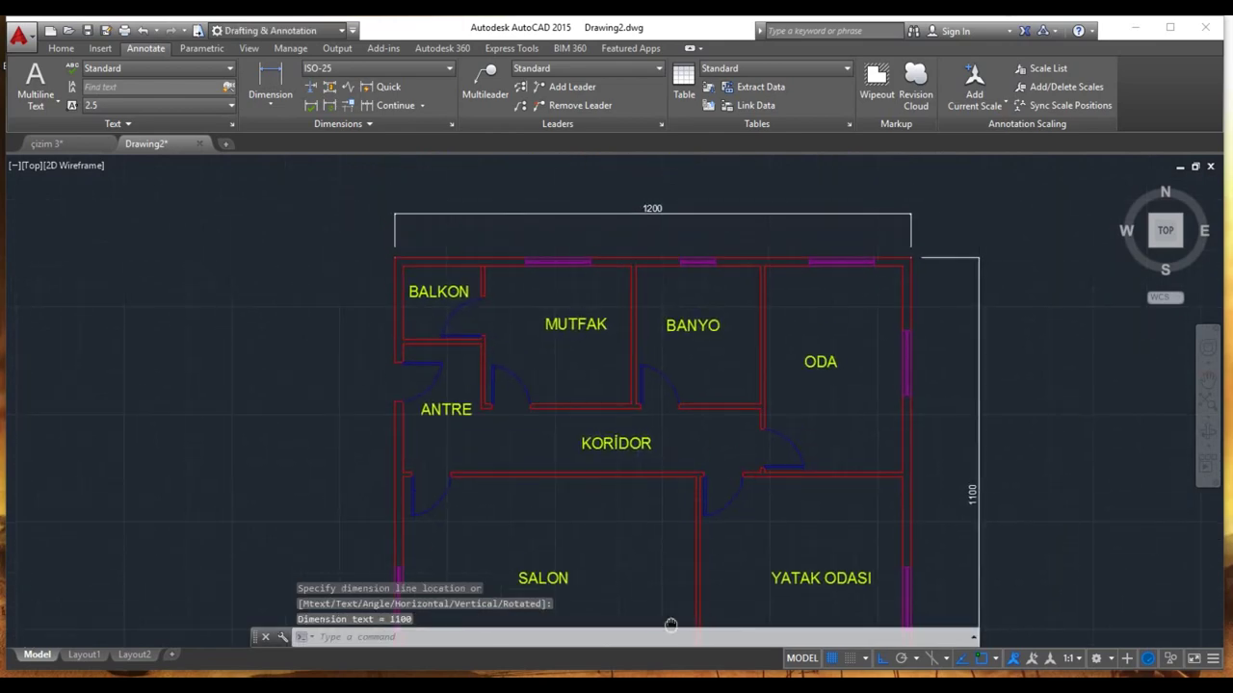
pyautogui.scroll(2, 453, 355)
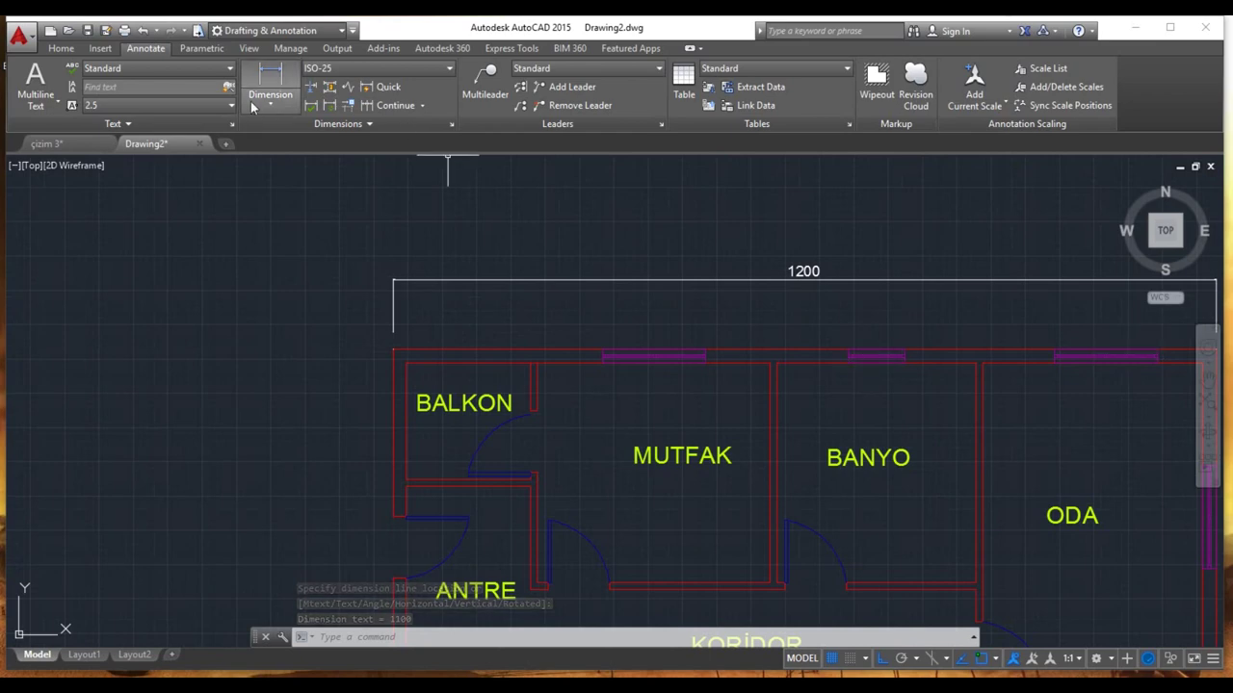
# Step: Dimension the 180 top segment to BALKON and chain 10, 340 and 10, 290 from it
pyautogui.click(406, 363)
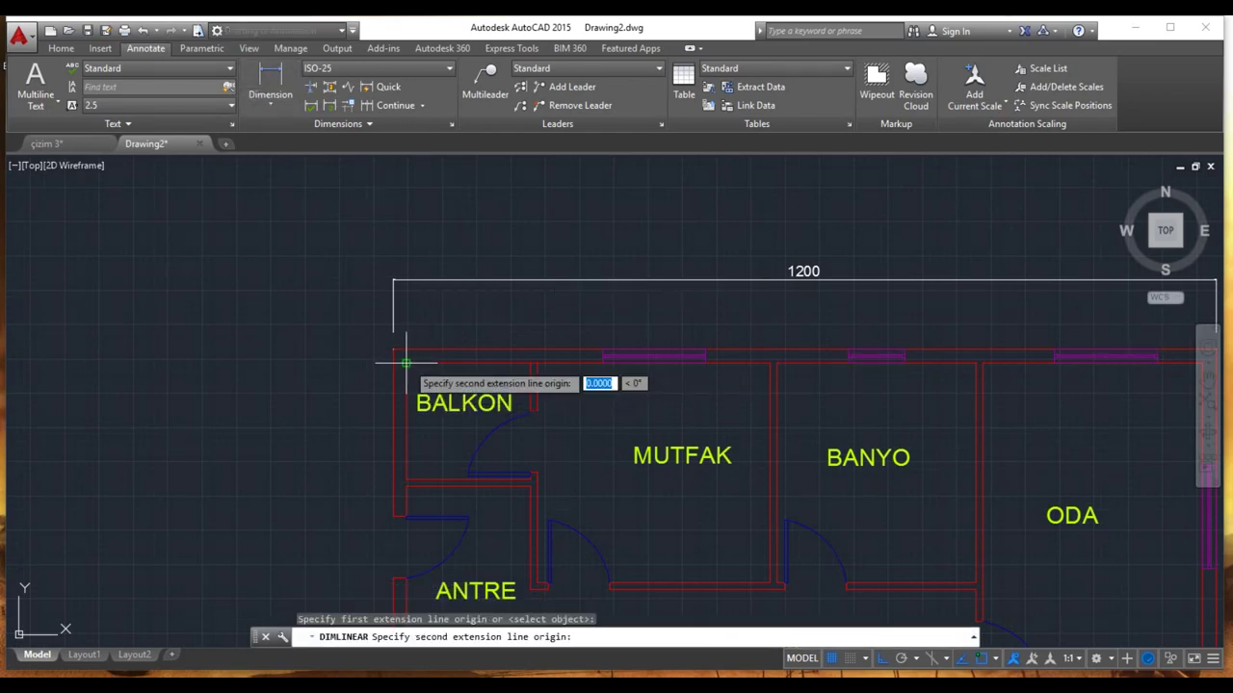
pyautogui.click(528, 354)
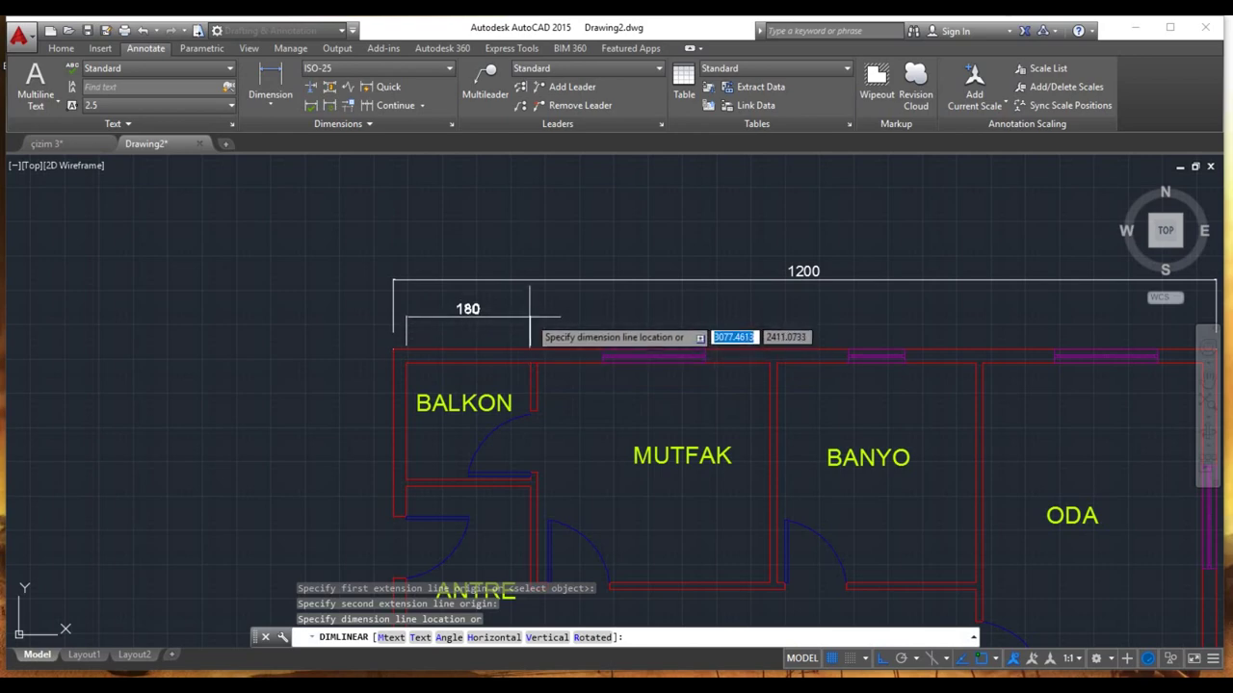
pyautogui.click(528, 315)
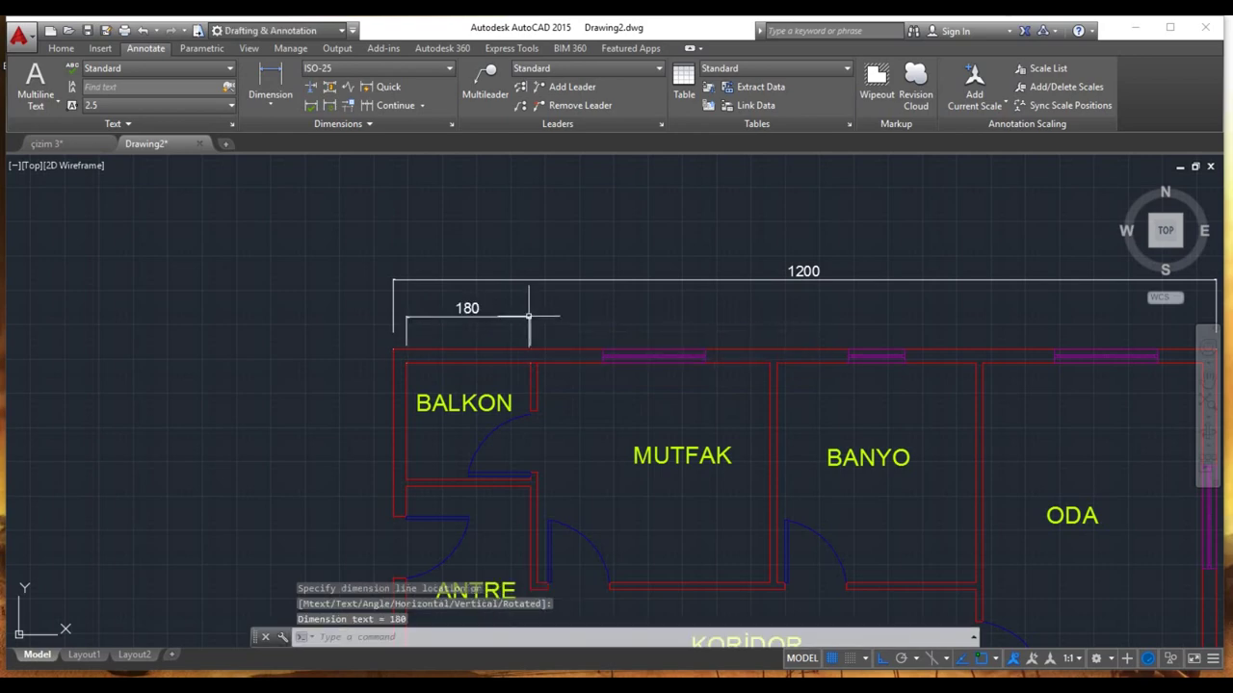
pyautogui.click(391, 105)
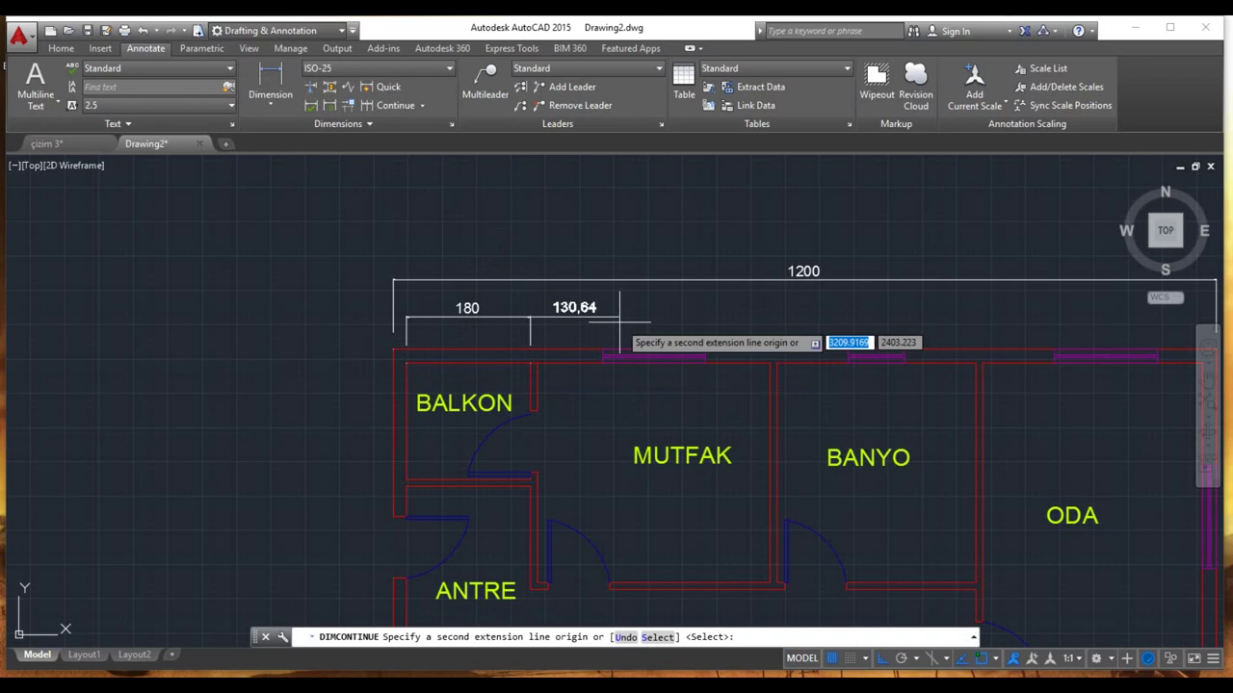
pyautogui.click(536, 364)
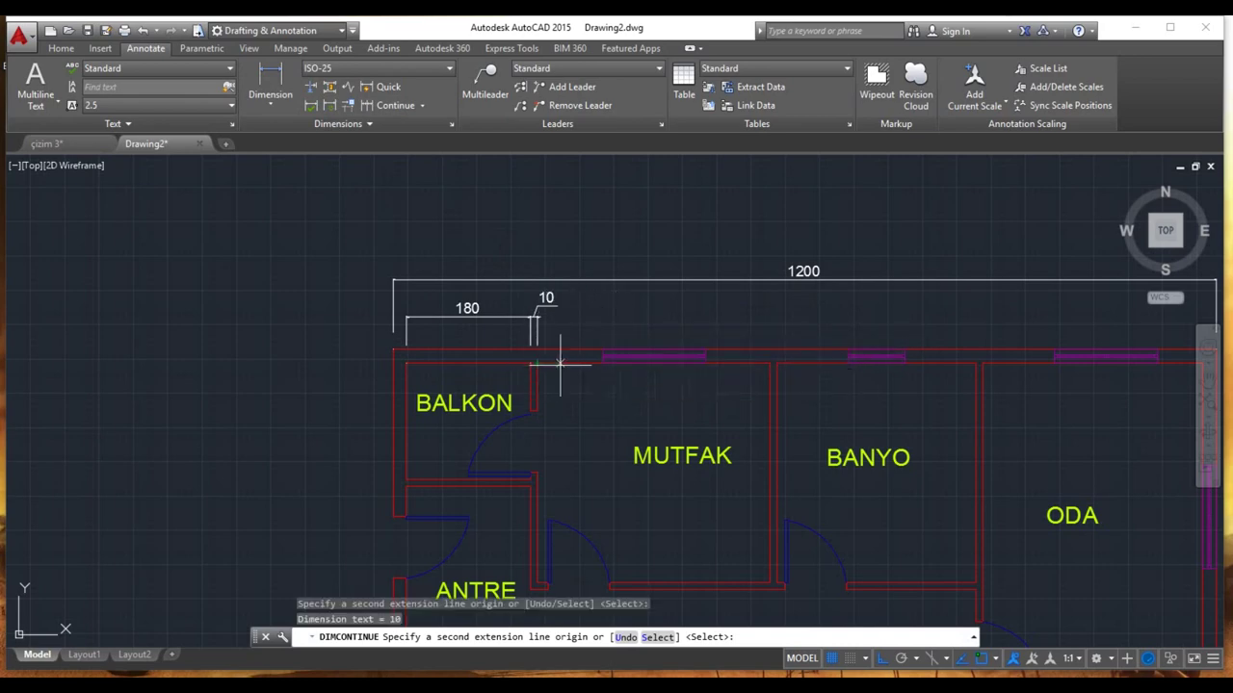
pyautogui.click(770, 366)
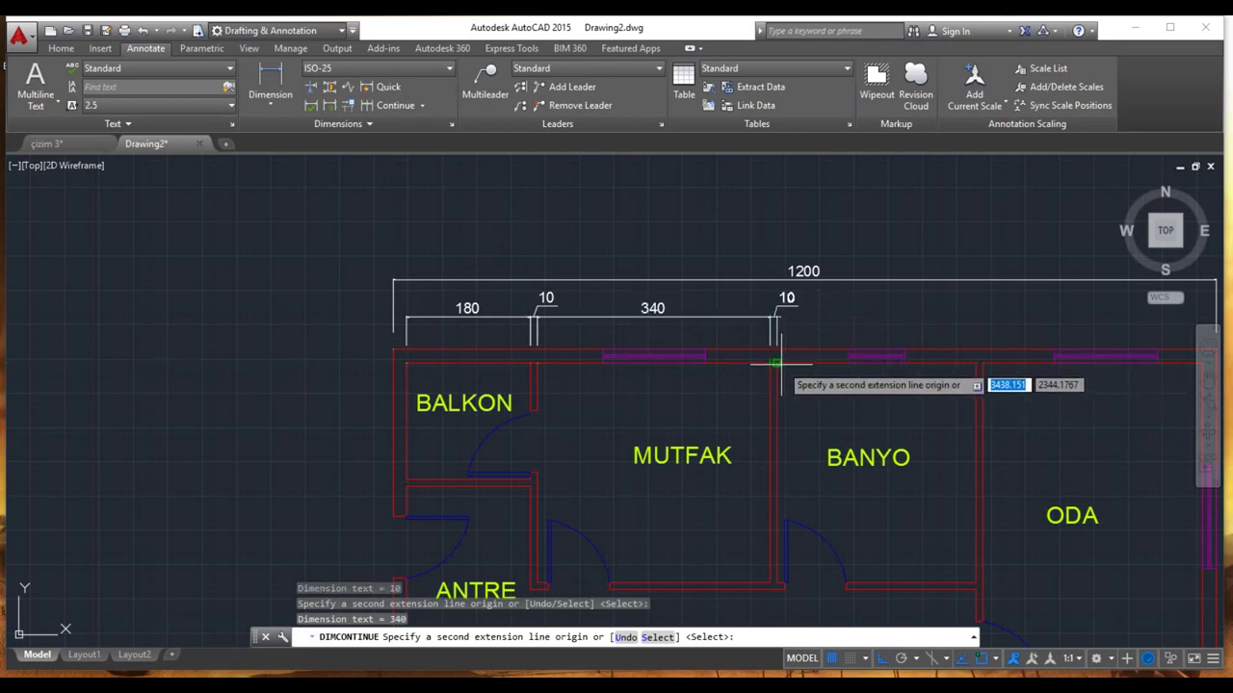
pyautogui.click(777, 364)
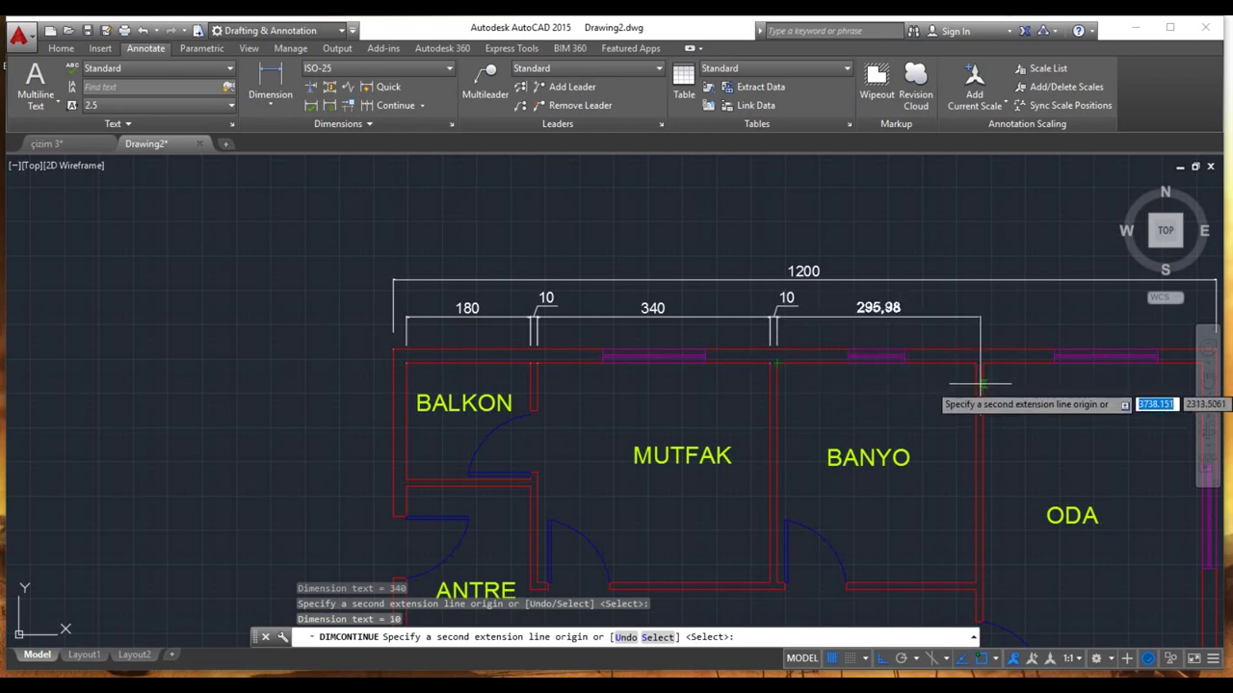
pyautogui.click(975, 363)
# Step: Finish the top chain with 10, 320 and 20 to the right corner
pyautogui.moveTo(992, 382)
pyautogui.mouseDown(button='middle')
pyautogui.moveTo(843, 361)
pyautogui.moveTo(616, 372)
pyautogui.mouseUp(button='middle')
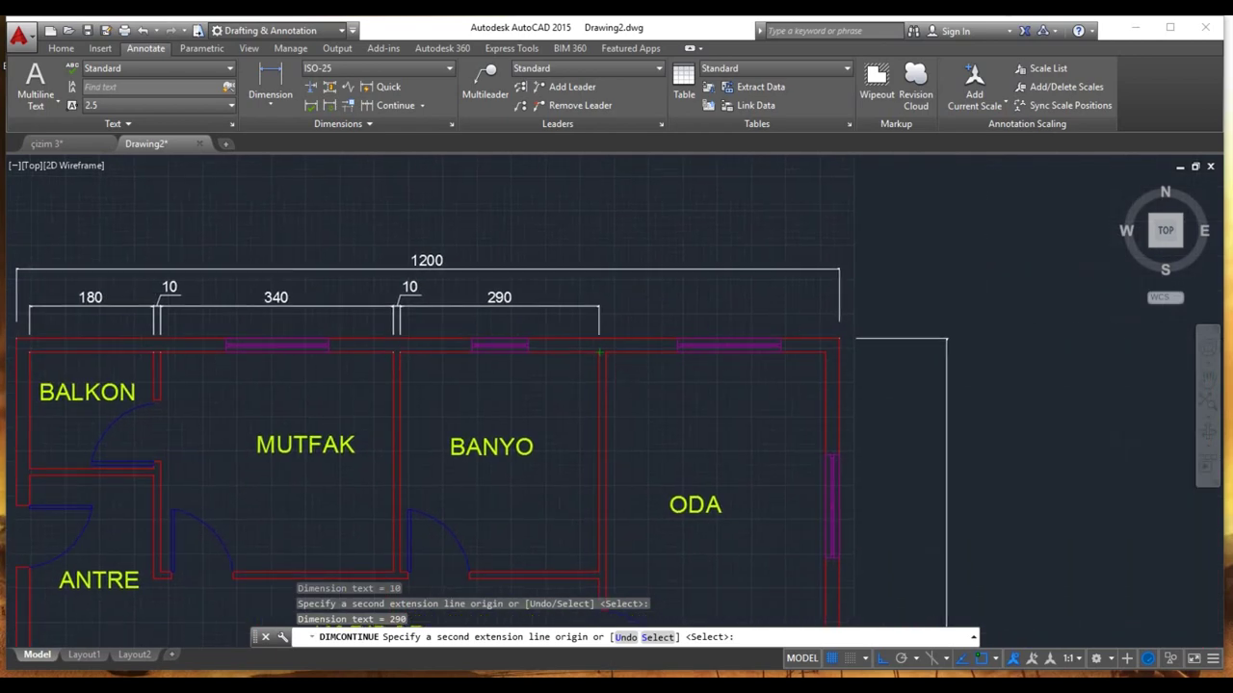
pyautogui.click(607, 351)
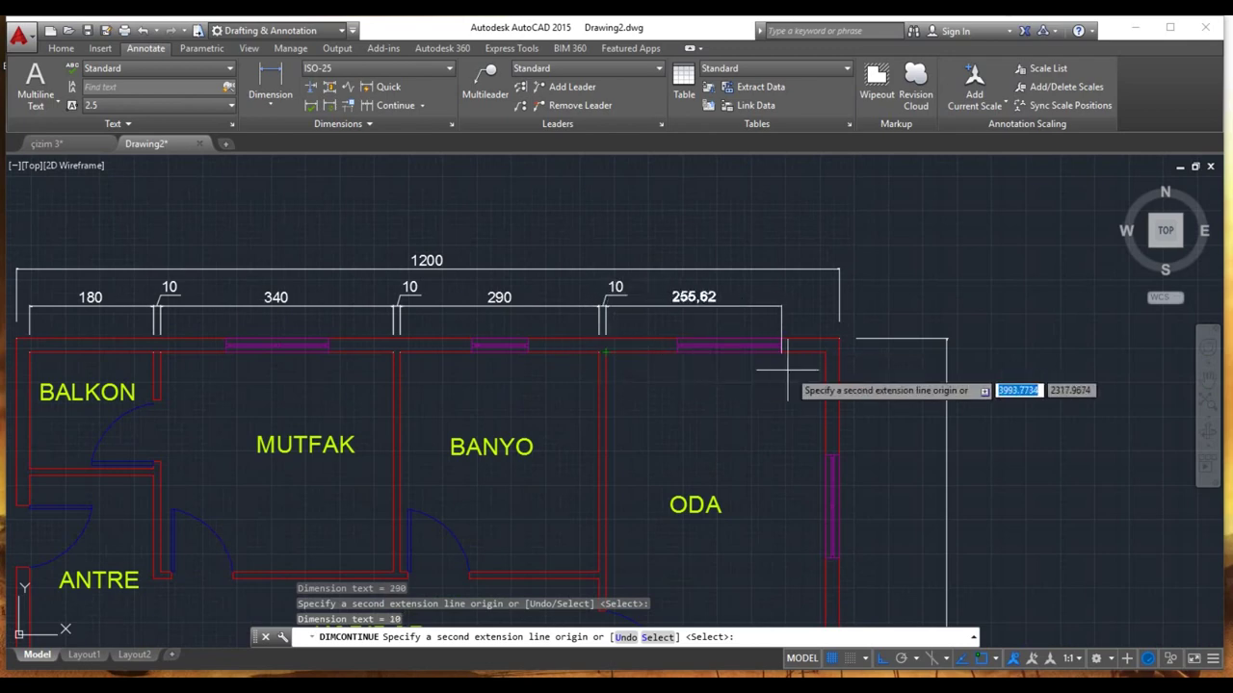
pyautogui.click(826, 352)
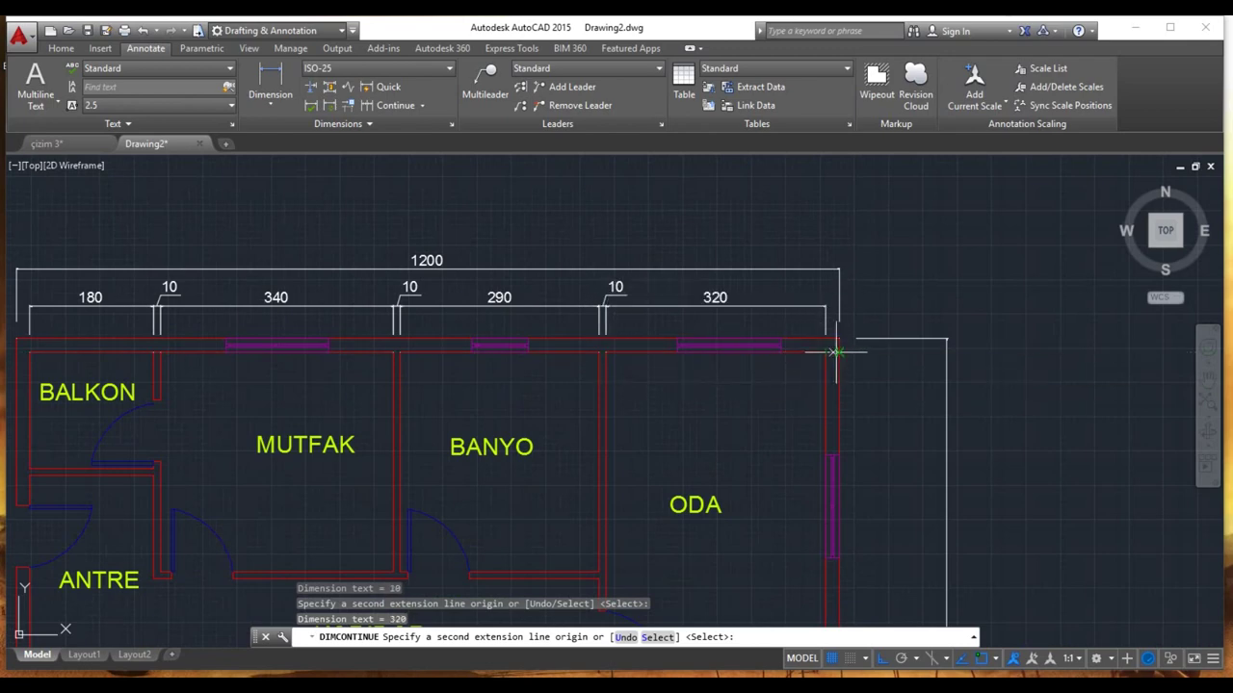
pyautogui.click(840, 353)
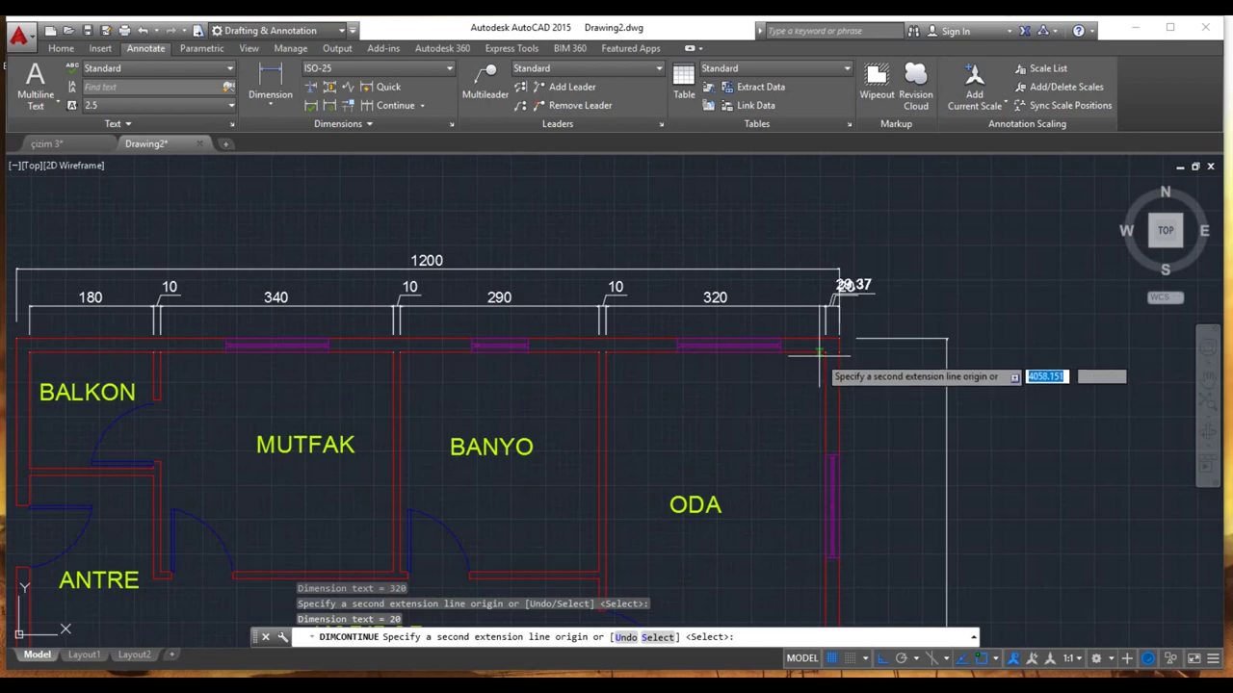
pyautogui.press('Return')
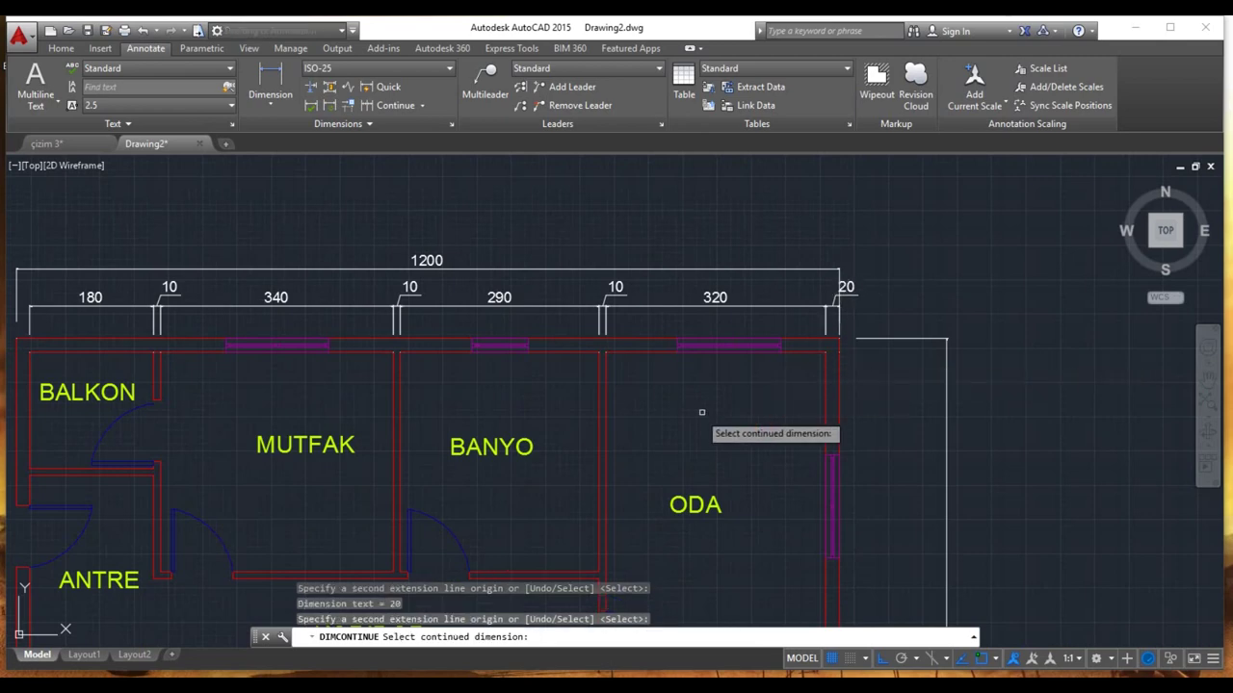
pyautogui.moveTo(702, 418); pyautogui.dragTo(749, 355, button='middle')
pyautogui.scroll(-3, 741, 366)
pyautogui.scroll(5, 389, 280)
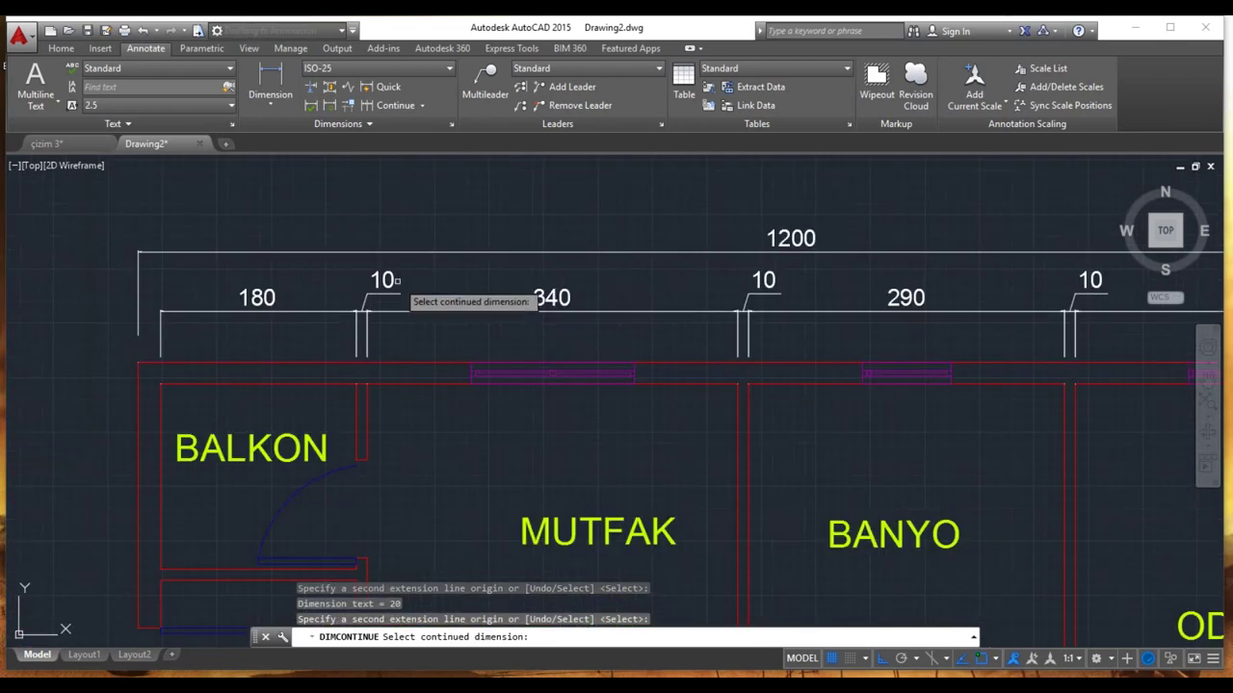
pyautogui.press('Escape')
pyautogui.press('Escape')
pyautogui.press('Escape')
# Step: Move the first 10 dimension's text up so it sits centred above its narrow wall gap
pyautogui.click(389, 278)
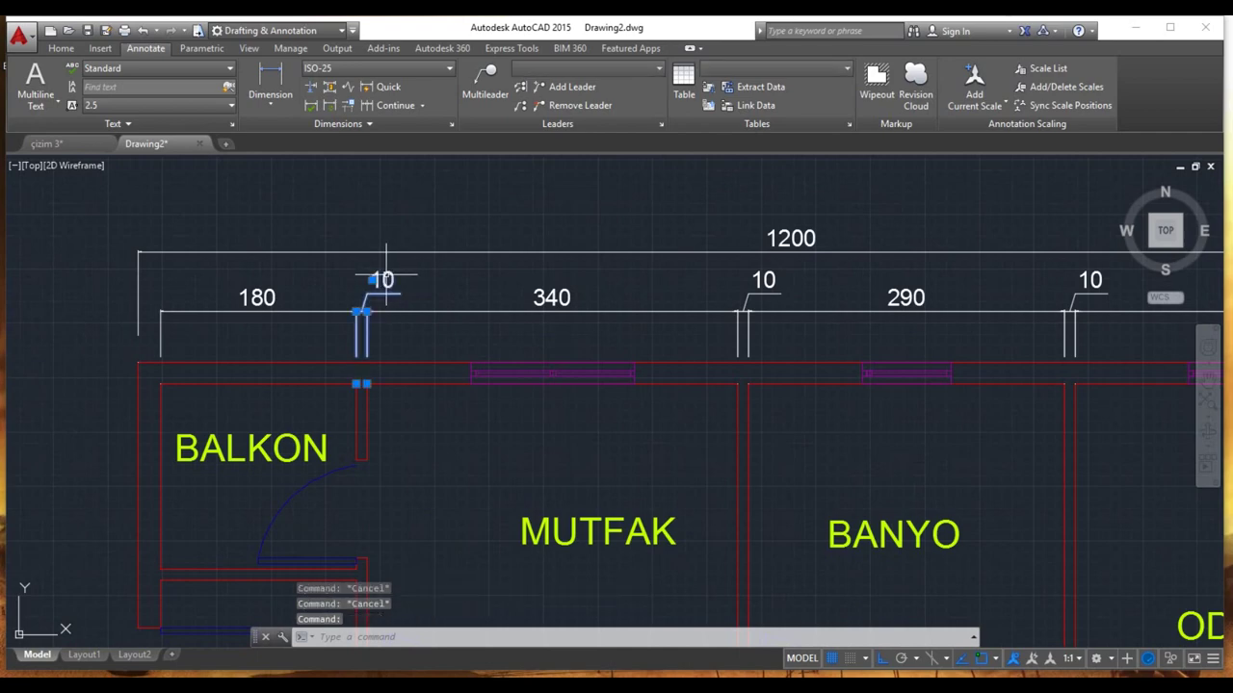
pyautogui.click(373, 279)
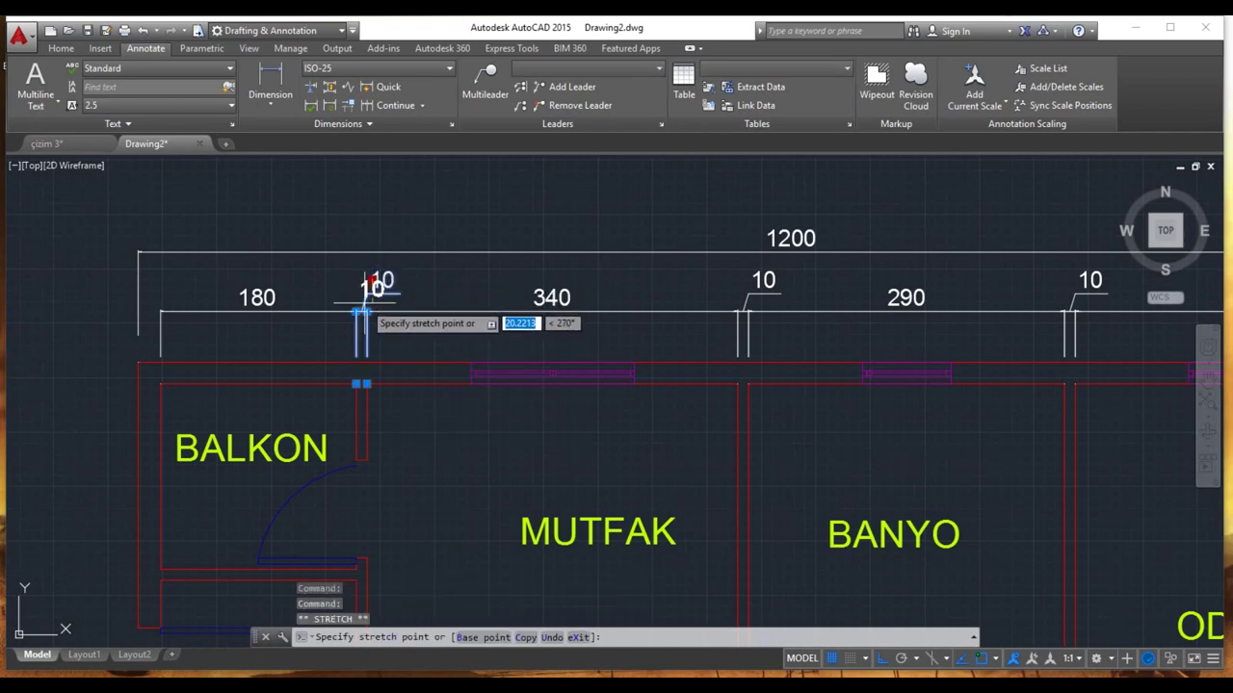
pyautogui.scroll(3, 361, 312)
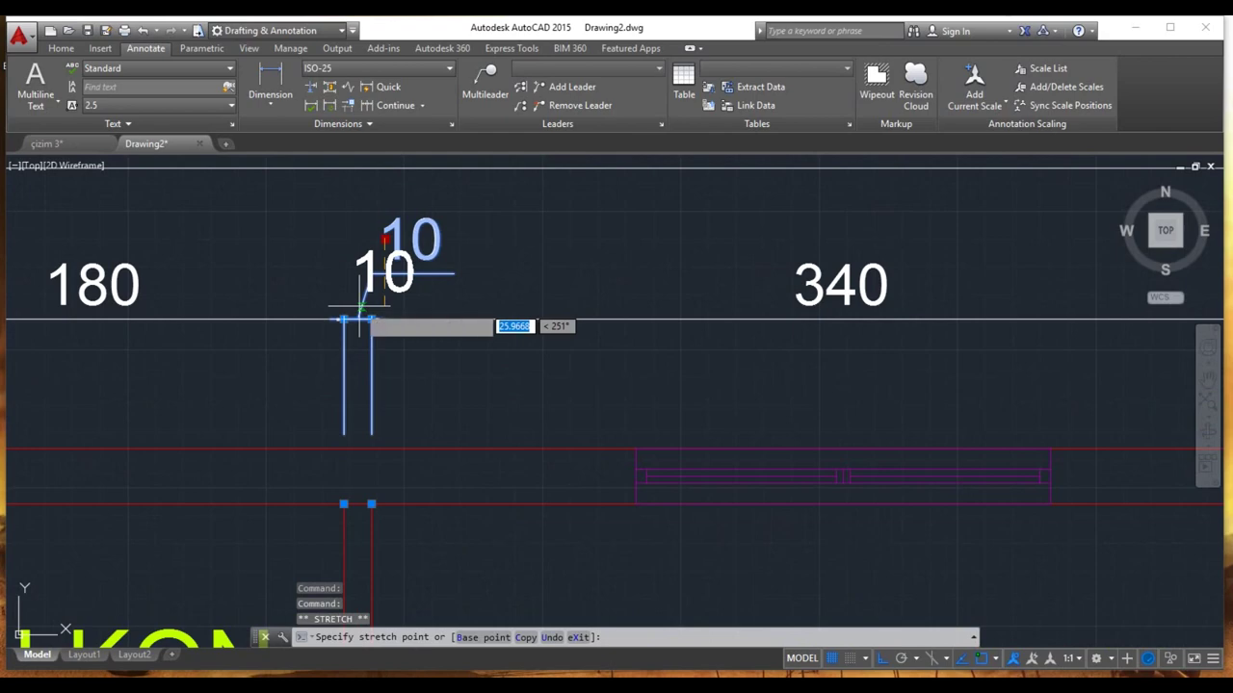
pyautogui.click(356, 306)
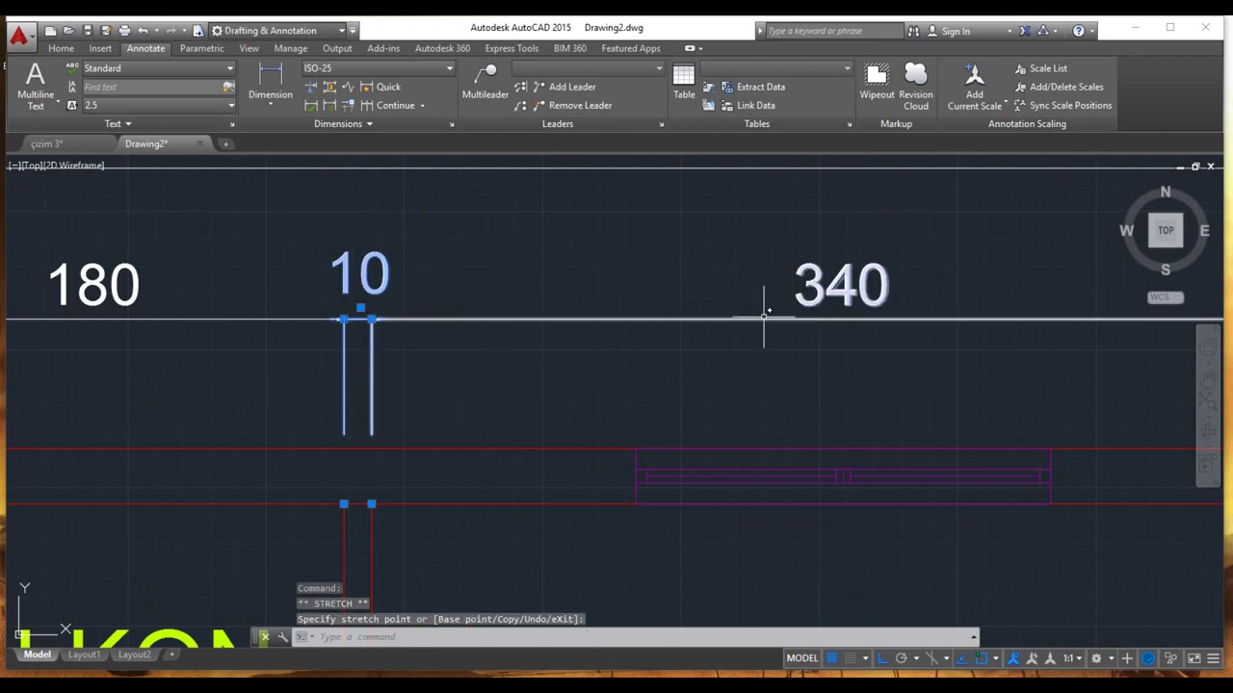
pyautogui.scroll(-5, 803, 319)
pyautogui.moveTo(826, 262); pyautogui.dragTo(638, 336, button='middle')
pyautogui.scroll(5, 757, 300)
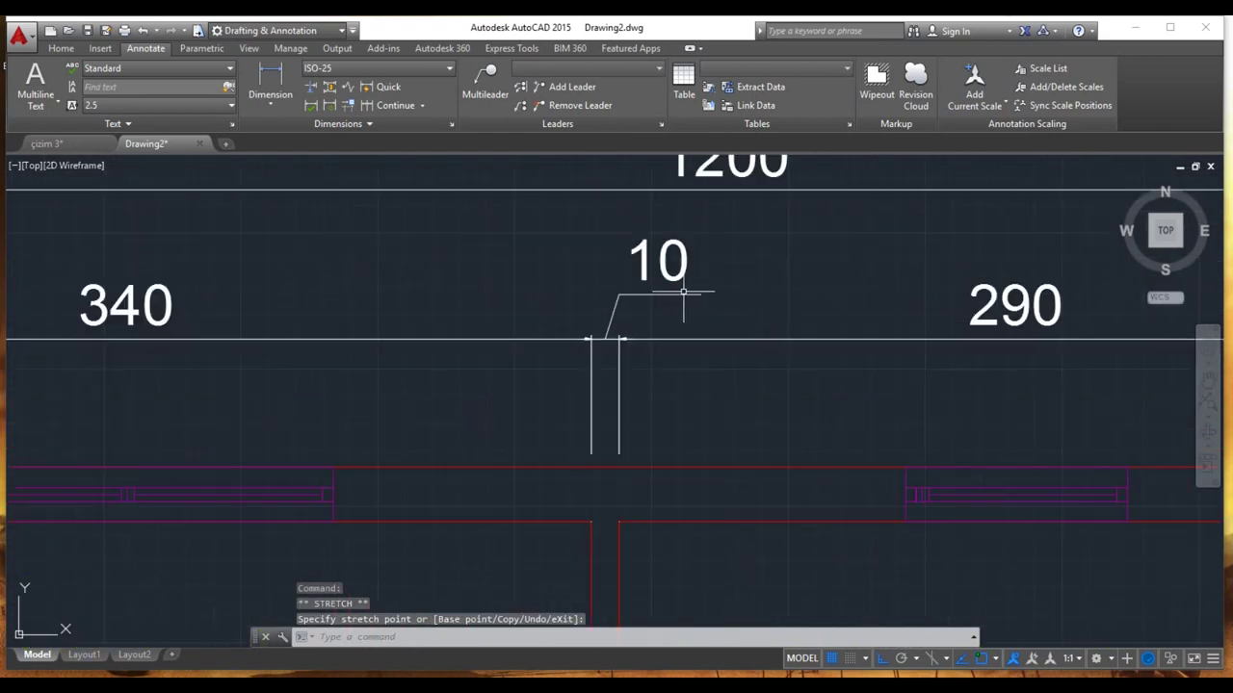
pyautogui.press('Escape')
pyautogui.press('Escape')
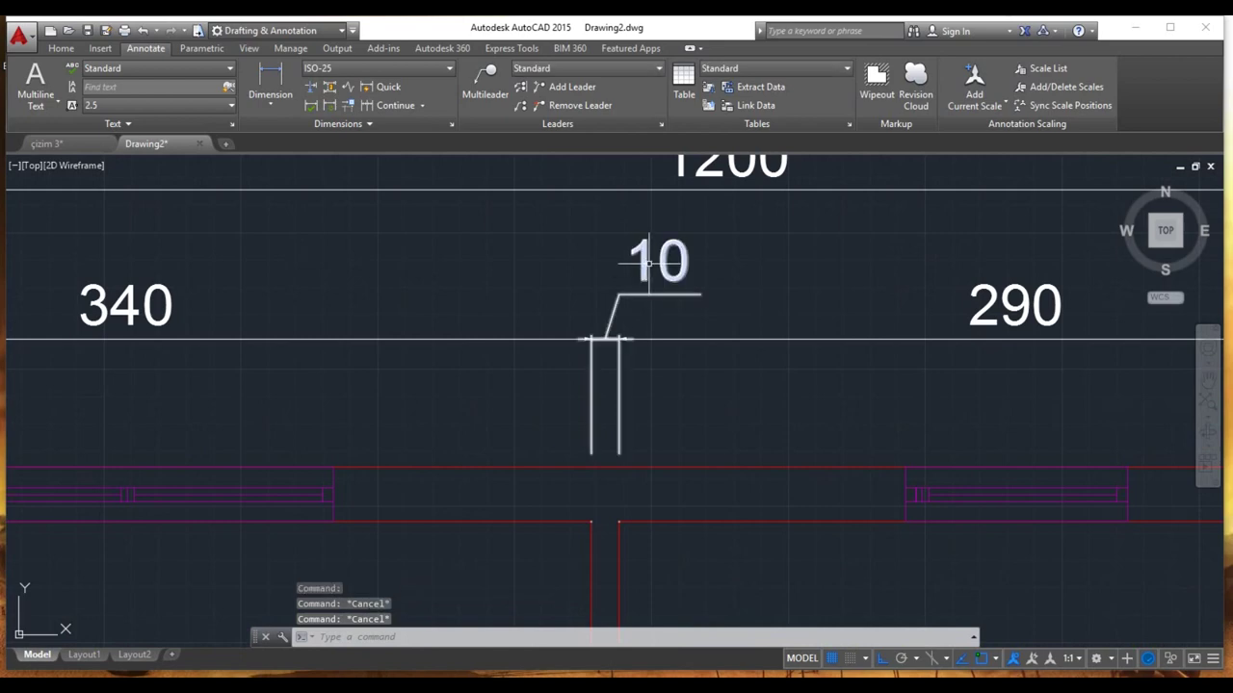
pyautogui.scroll(-3, 652, 261)
pyautogui.scroll(-2, 555, 366)
pyautogui.scroll(-3, 556, 366)
pyautogui.scroll(-1, 556, 366)
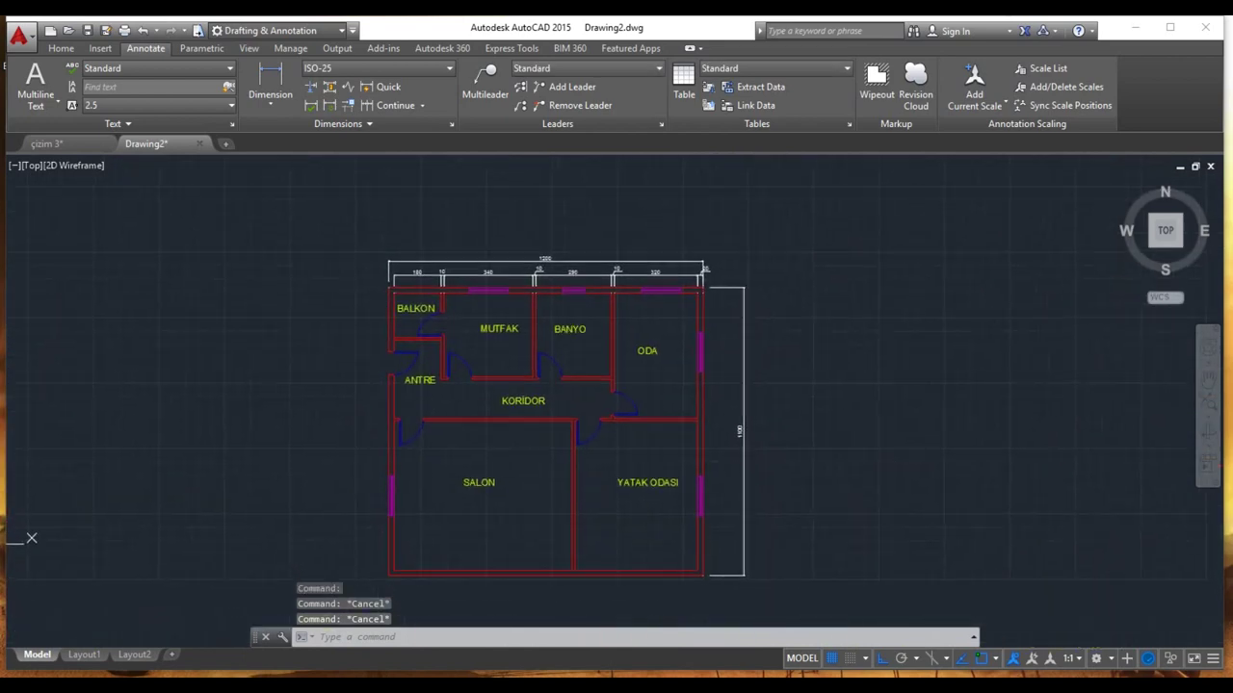
# Step: Dimension the 20 top wall thickness on the plan's right side
pyautogui.click(269, 79)
pyautogui.scroll(5, 746, 304)
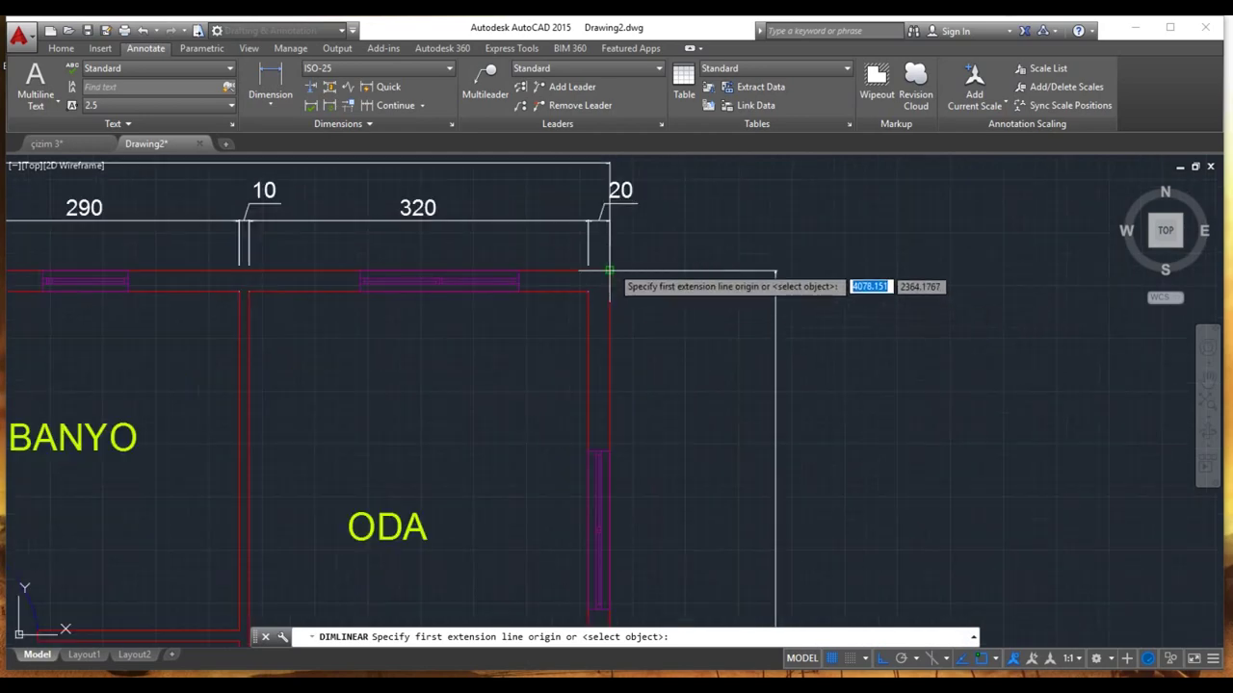
pyautogui.click(608, 271)
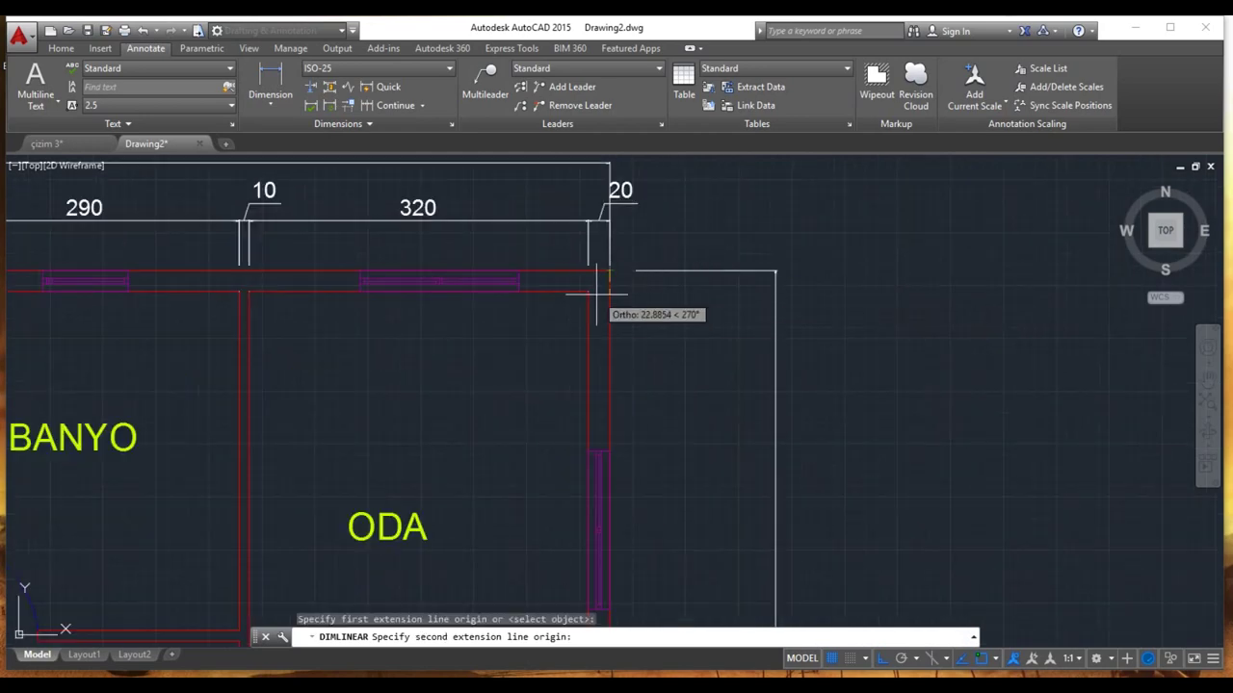
pyautogui.click(591, 290)
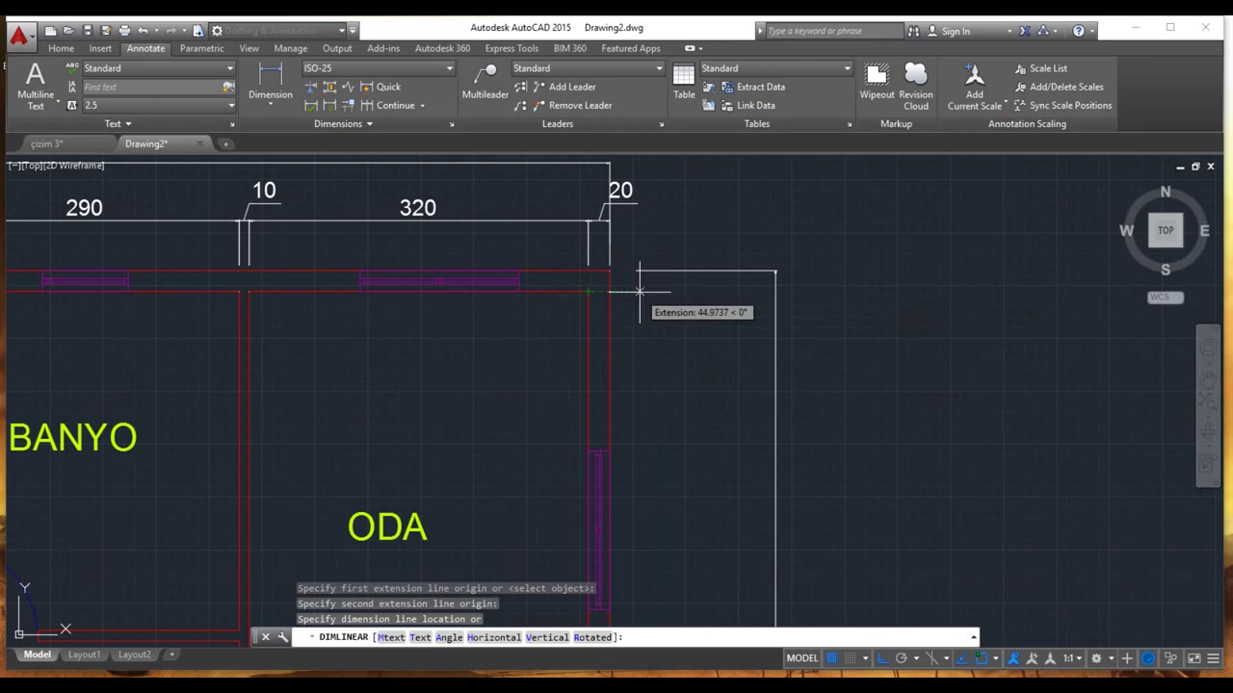
pyautogui.click(693, 304)
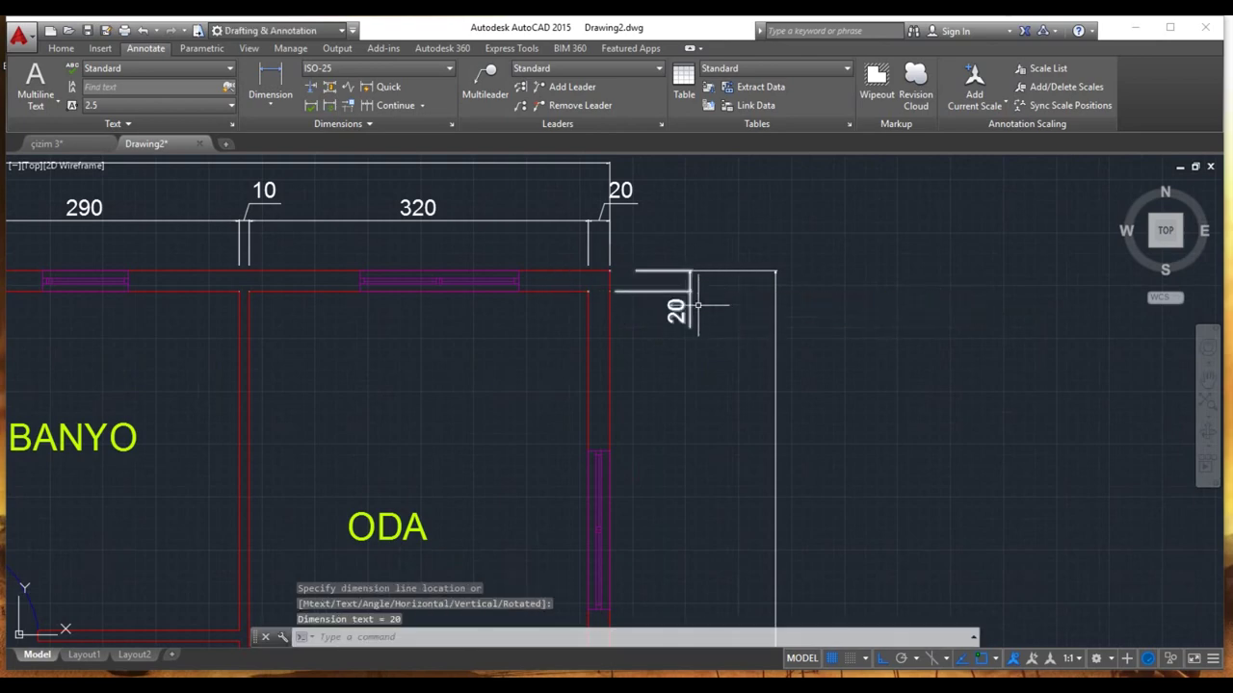
# Step: Continue the right-side chain with 480, 10, 570 and 20 down to the bottom corner
pyautogui.click(380, 108)
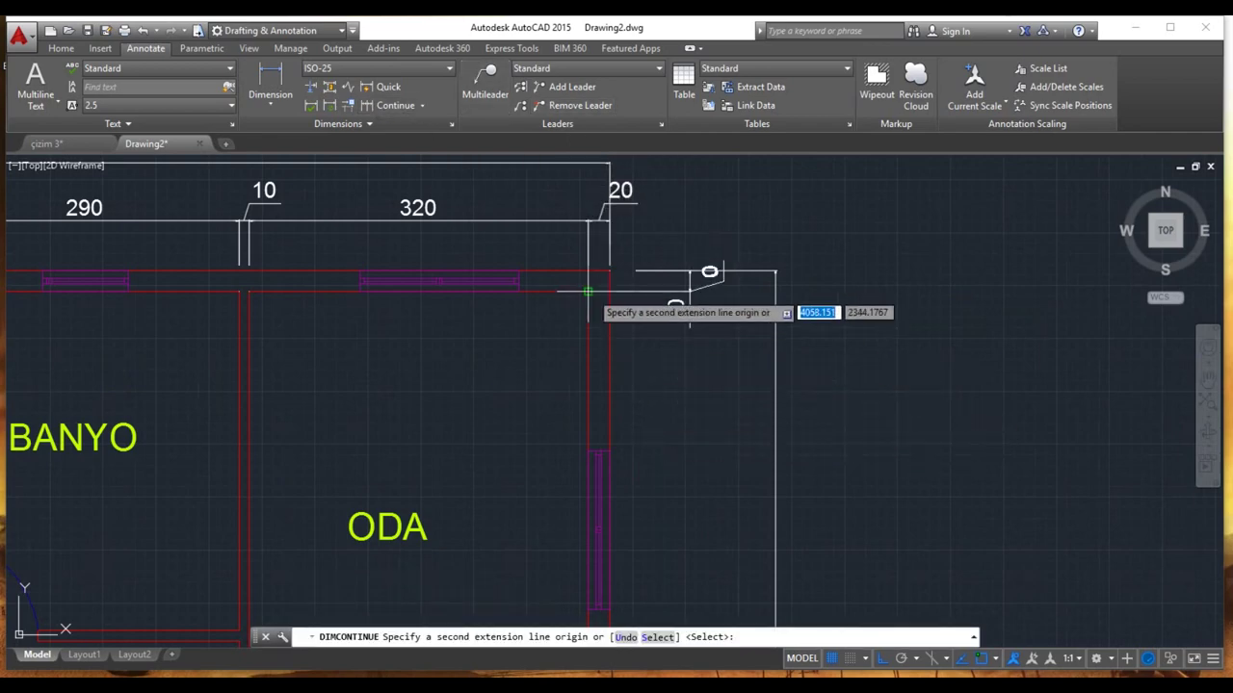
pyautogui.moveTo(687, 425); pyautogui.dragTo(680, 180, button='middle')
pyautogui.moveTo(687, 490); pyautogui.dragTo(687, 377, button='middle')
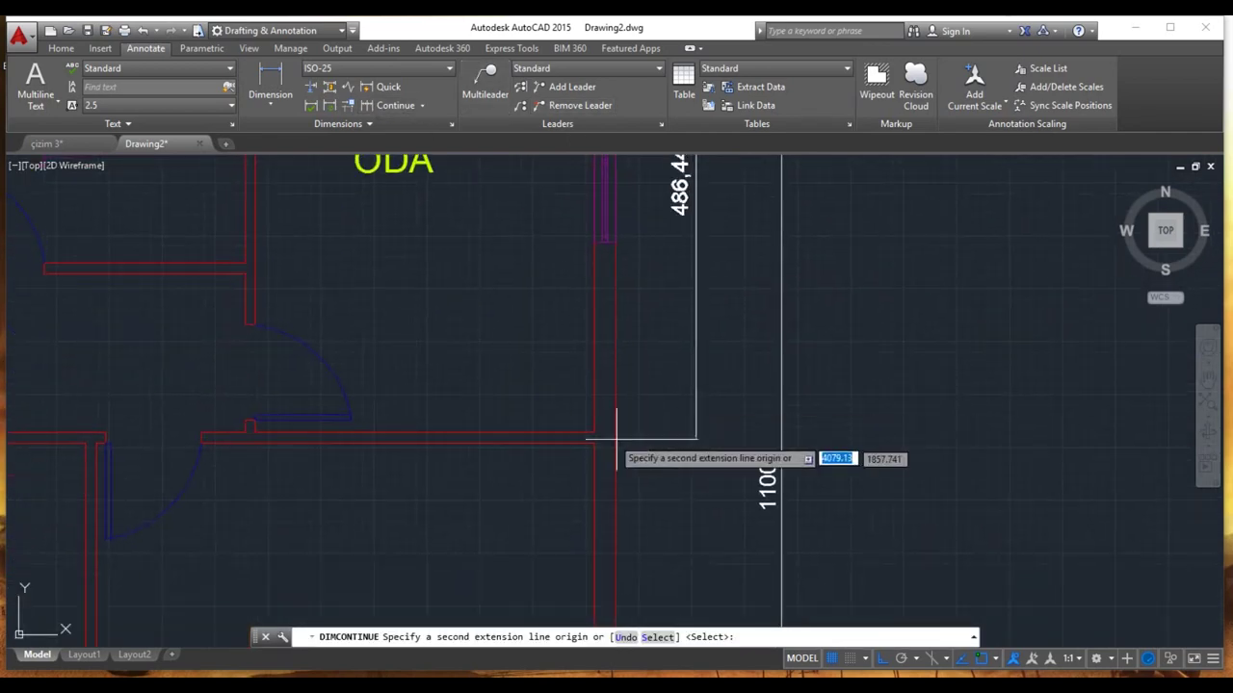
pyautogui.click(592, 434)
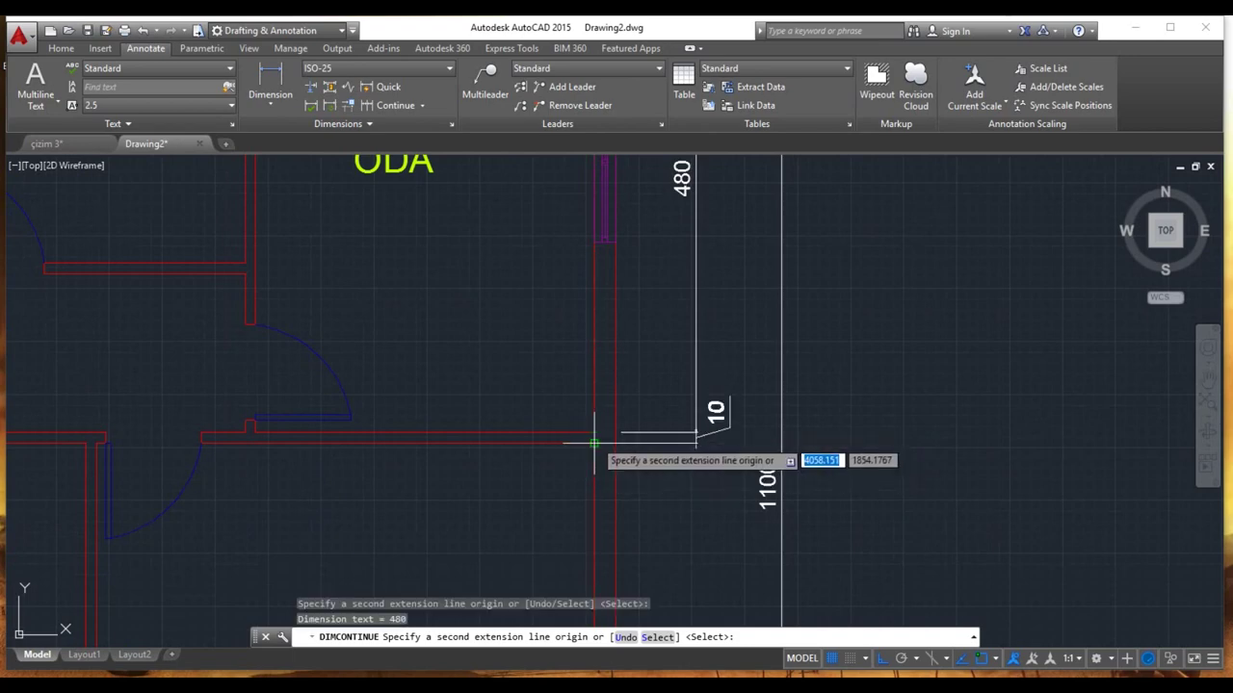
pyautogui.click(594, 443)
pyautogui.moveTo(617, 452); pyautogui.dragTo(638, 276, button='middle')
pyautogui.moveTo(618, 501); pyautogui.dragTo(660, 324, button='middle')
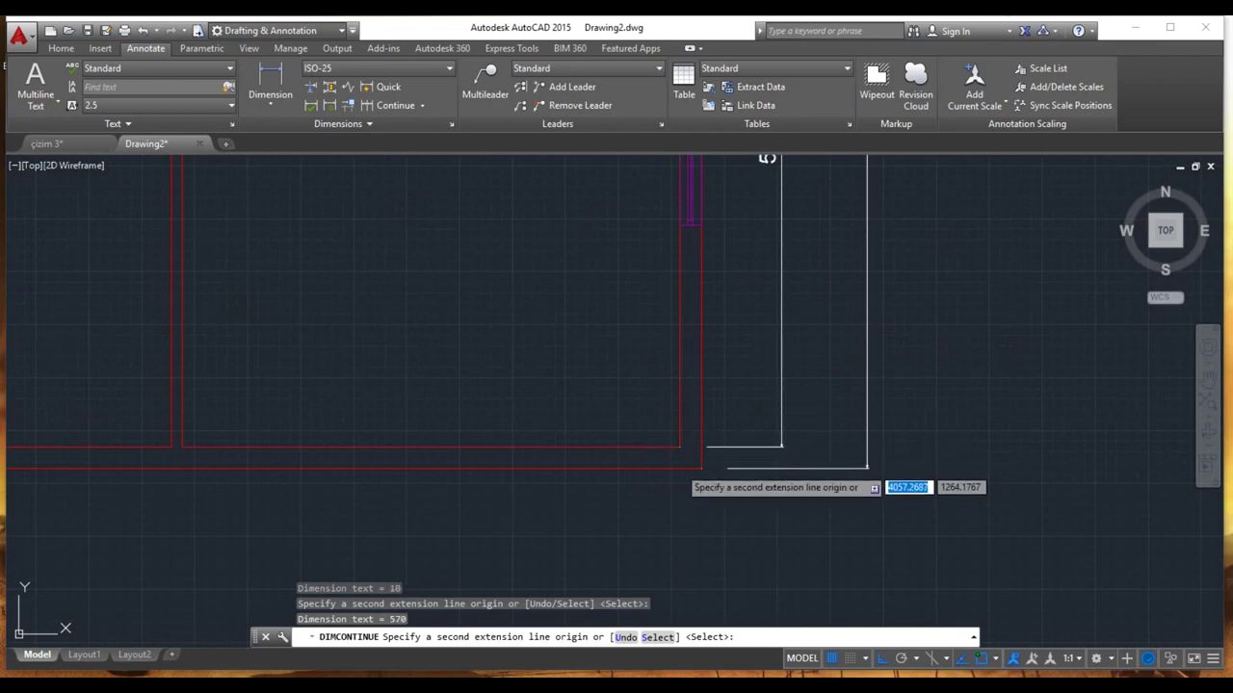
pyautogui.press('Return')
pyautogui.scroll(-5, 716, 449)
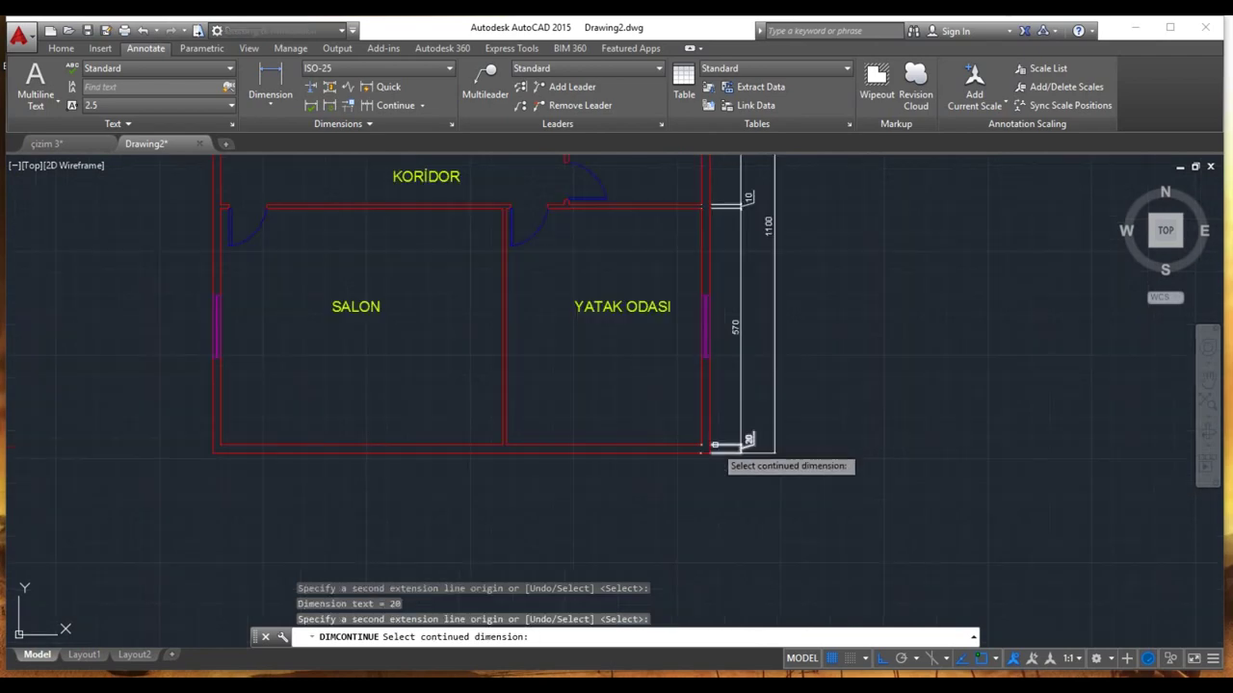
pyautogui.moveTo(664, 404)
pyautogui.mouseDown(button='middle')
pyautogui.moveTo(690, 575)
pyautogui.moveTo(723, 440)
pyautogui.mouseUp(button='middle')
pyautogui.scroll(-2, 691, 575)
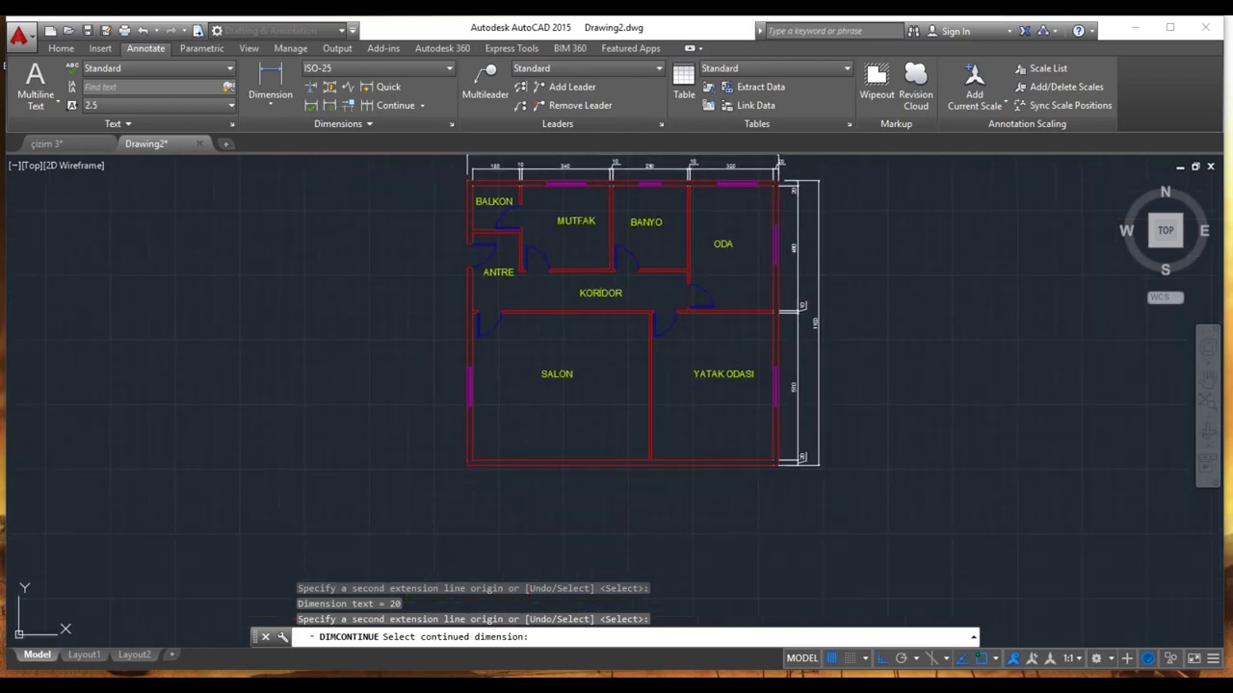
pyautogui.press('Escape')
# Step: Add a 1200 dimension from the bottom-right to bottom-left corner below the plan
pyautogui.click(271, 82)
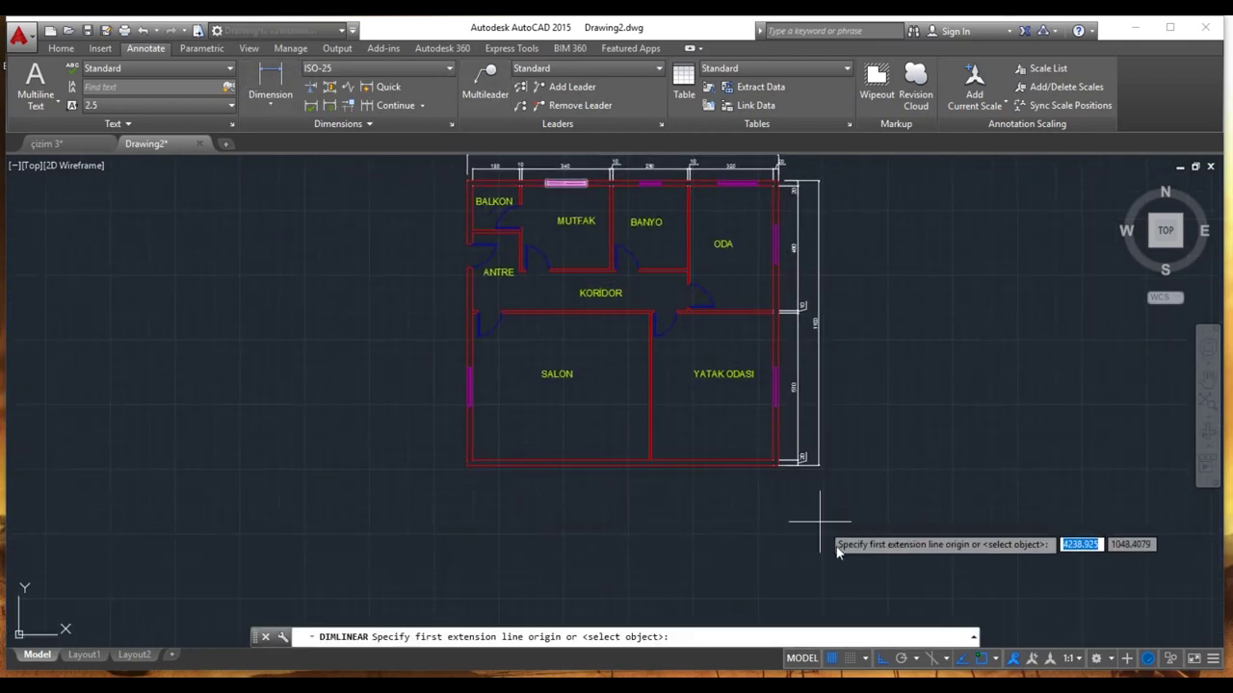
pyautogui.click(780, 465)
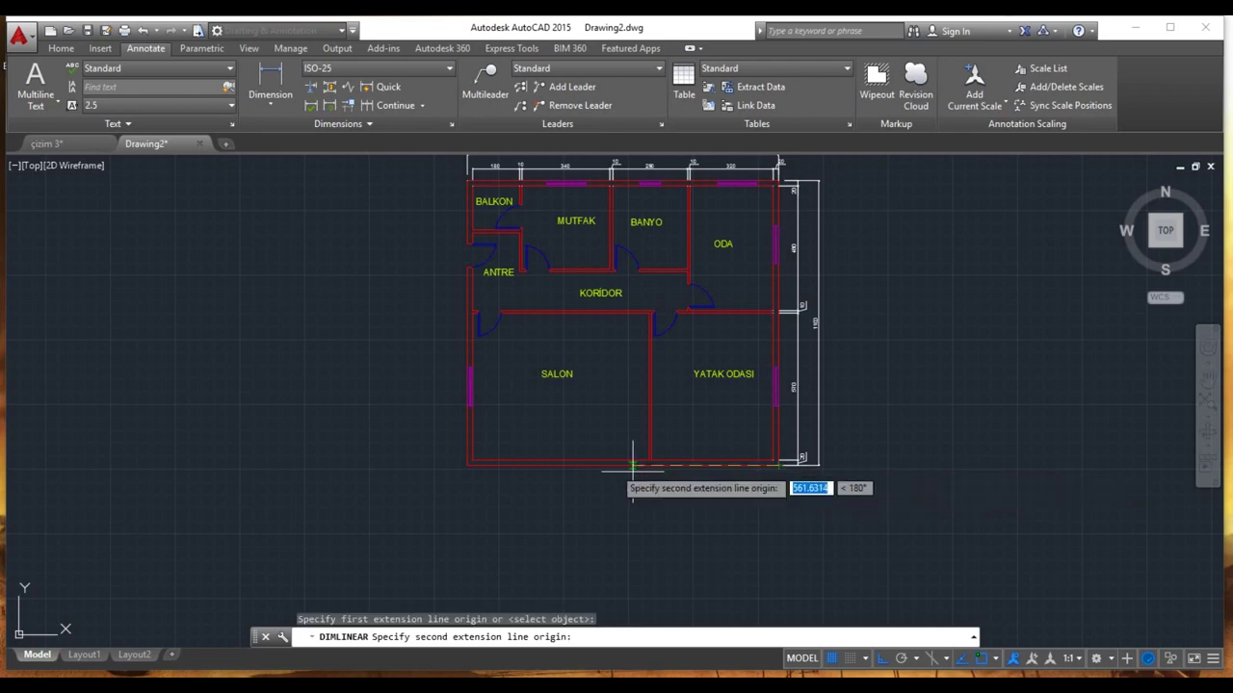
pyautogui.click(469, 465)
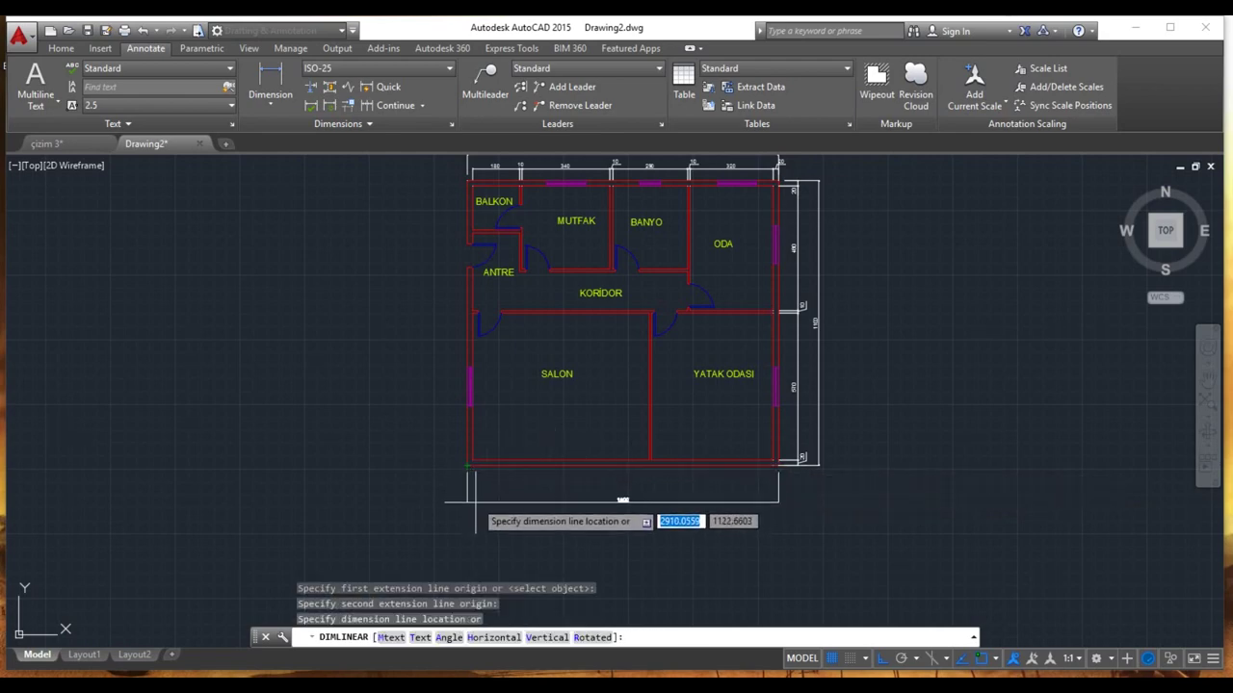
pyautogui.click(467, 488)
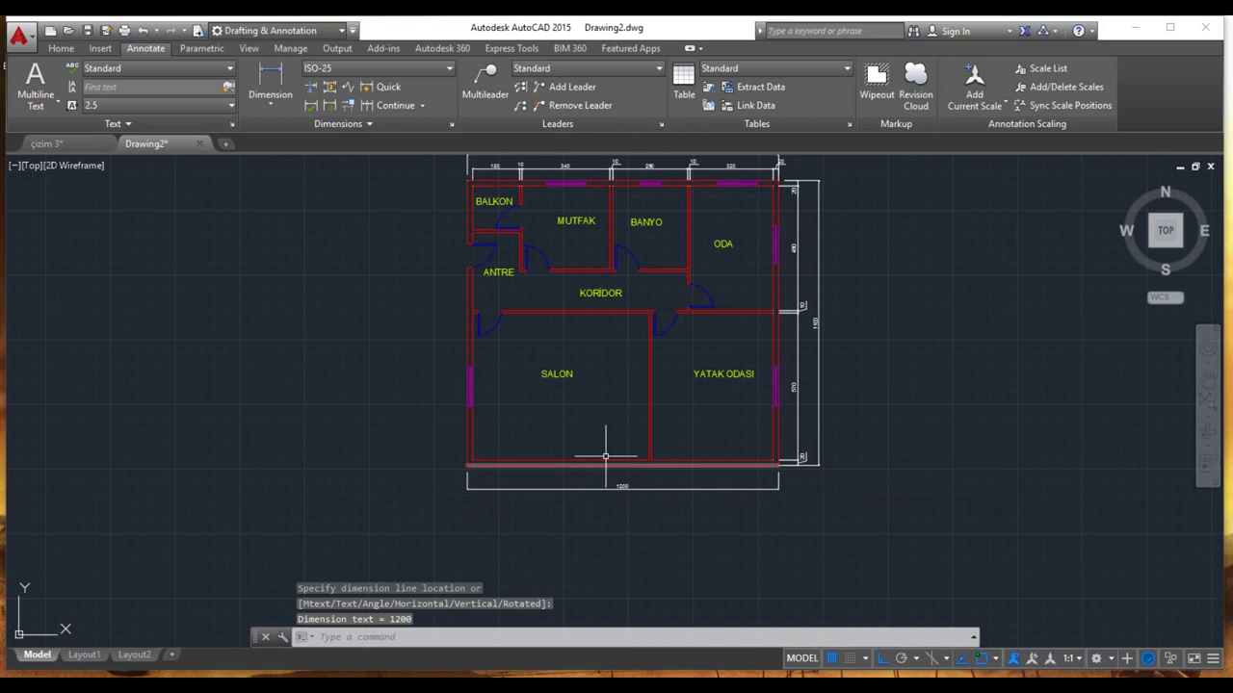
pyautogui.click(289, 94)
pyautogui.scroll(3, 741, 472)
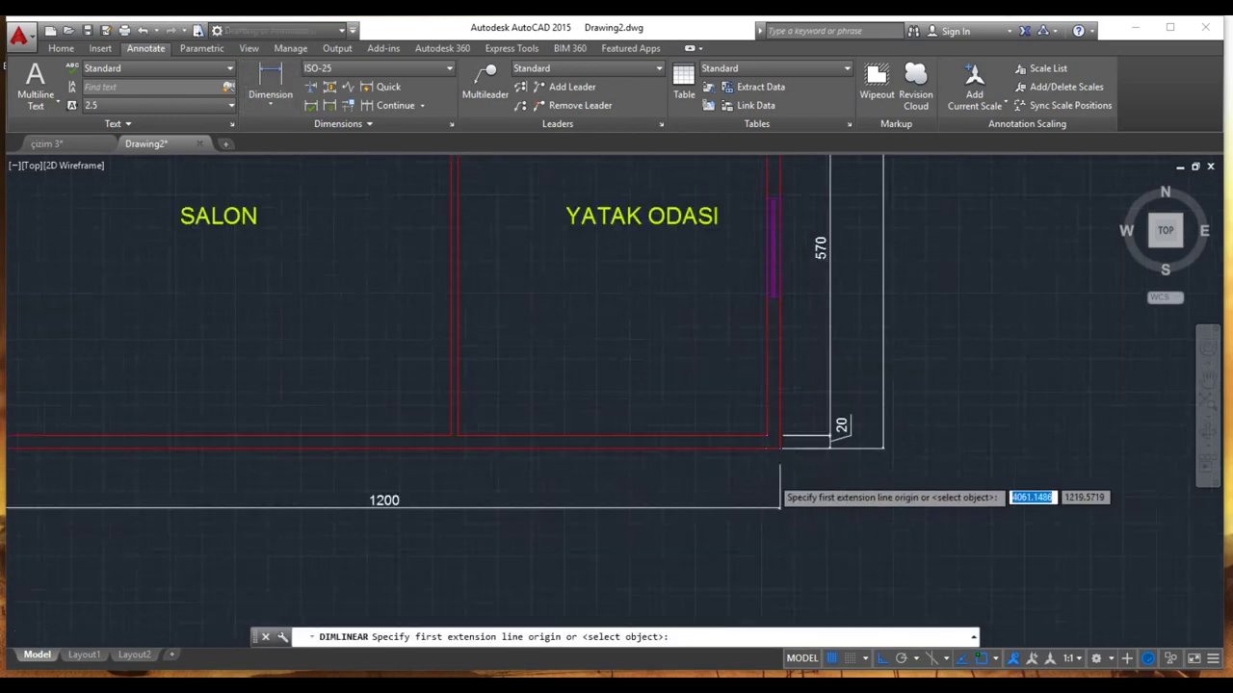
# Step: Dimension the 20 bottom-right wall thickness below the plan
pyautogui.scroll(2, 781, 439)
pyautogui.click(782, 433)
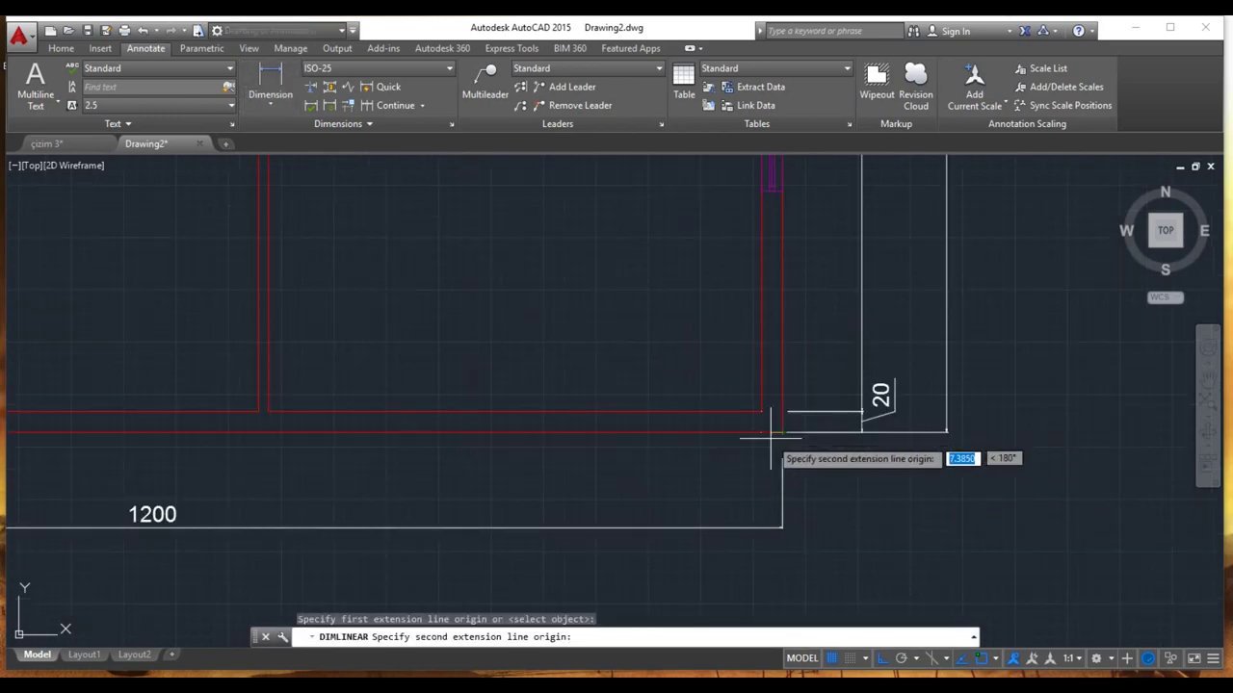
pyautogui.click(761, 413)
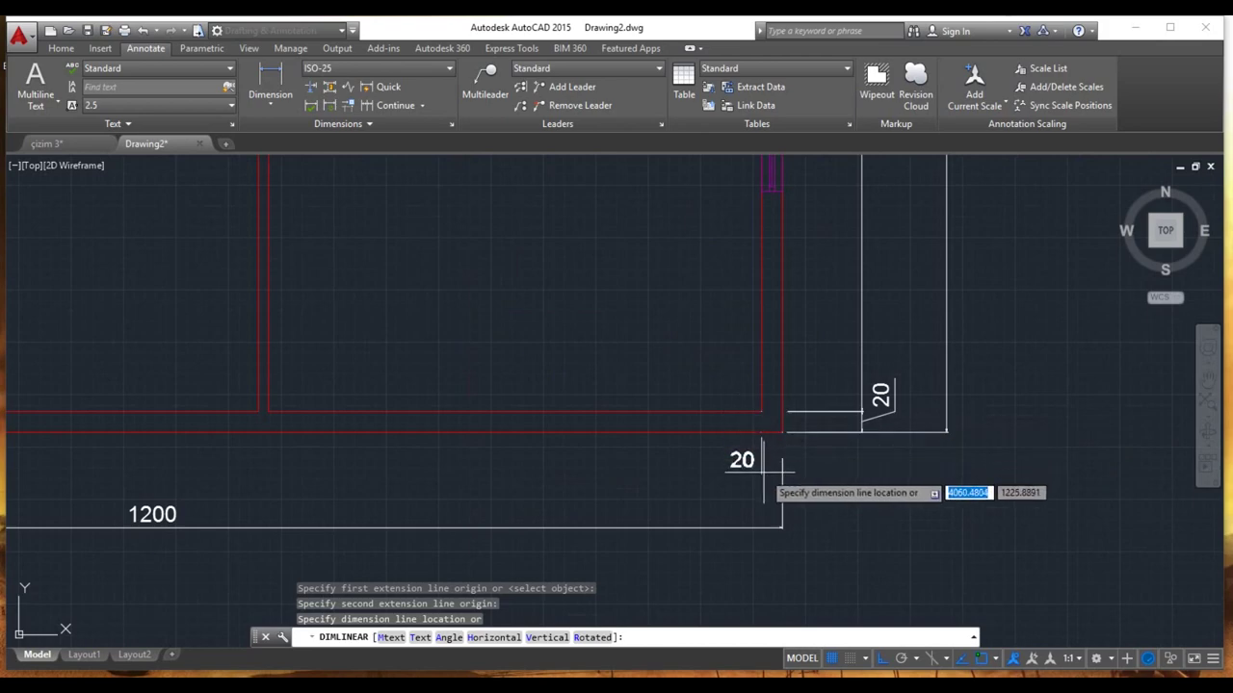
pyautogui.click(764, 477)
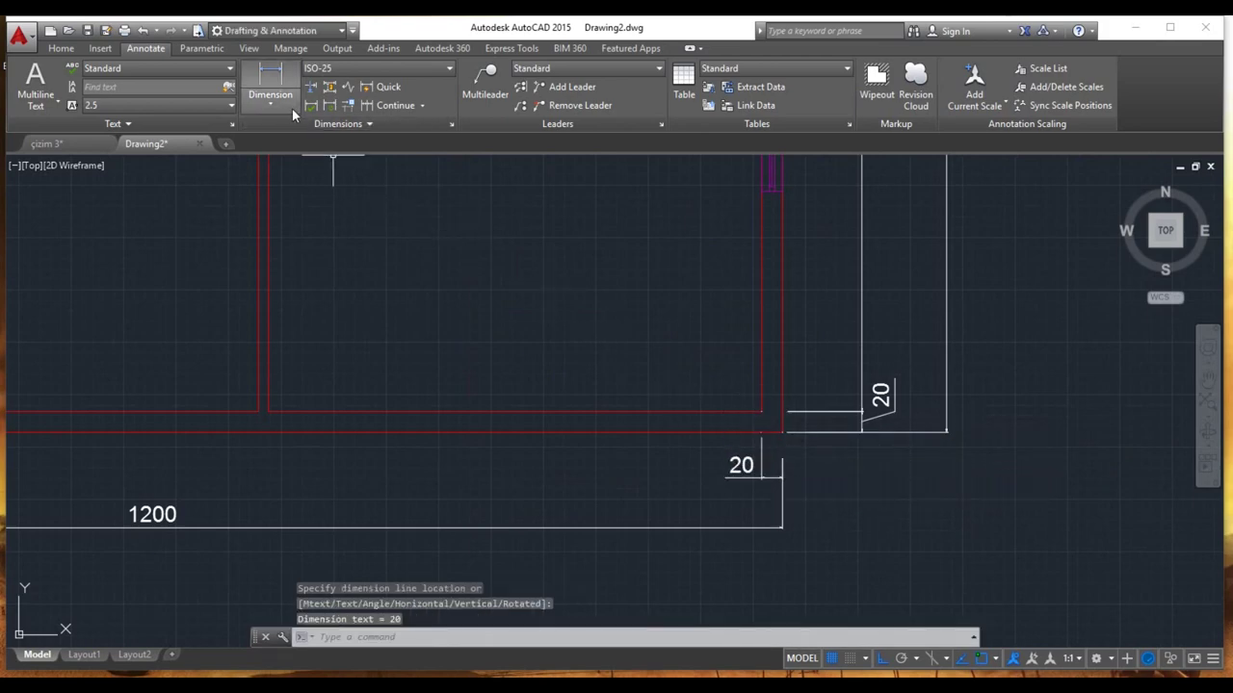
# Step: Chain 470, 10, 680 and 20 leftward along the bottom wall
pyautogui.click(377, 107)
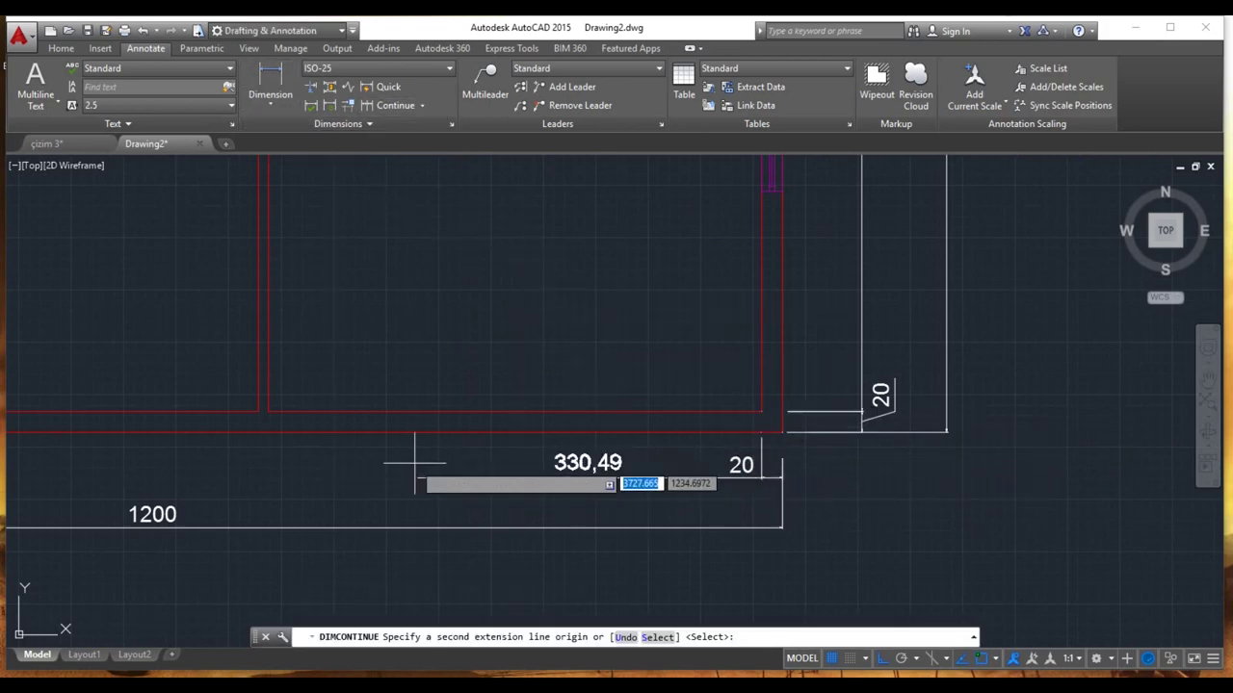
pyautogui.click(268, 412)
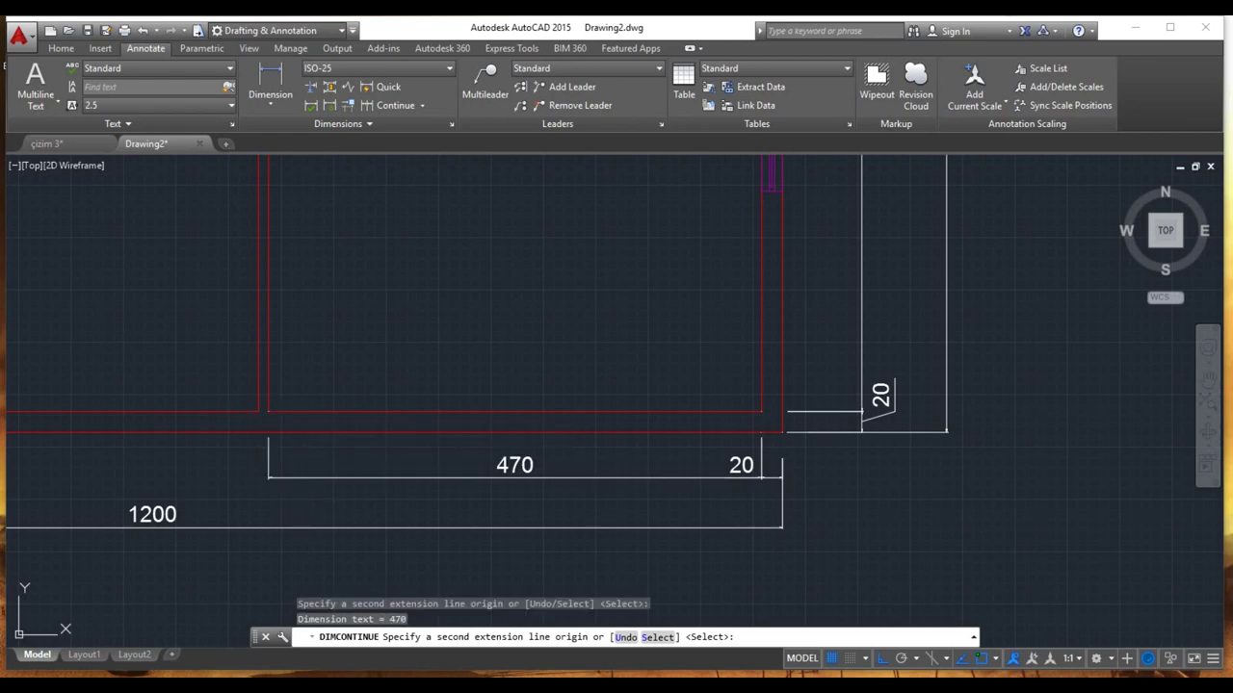
pyautogui.click(258, 412)
pyautogui.moveTo(169, 410); pyautogui.dragTo(738, 426, button='middle')
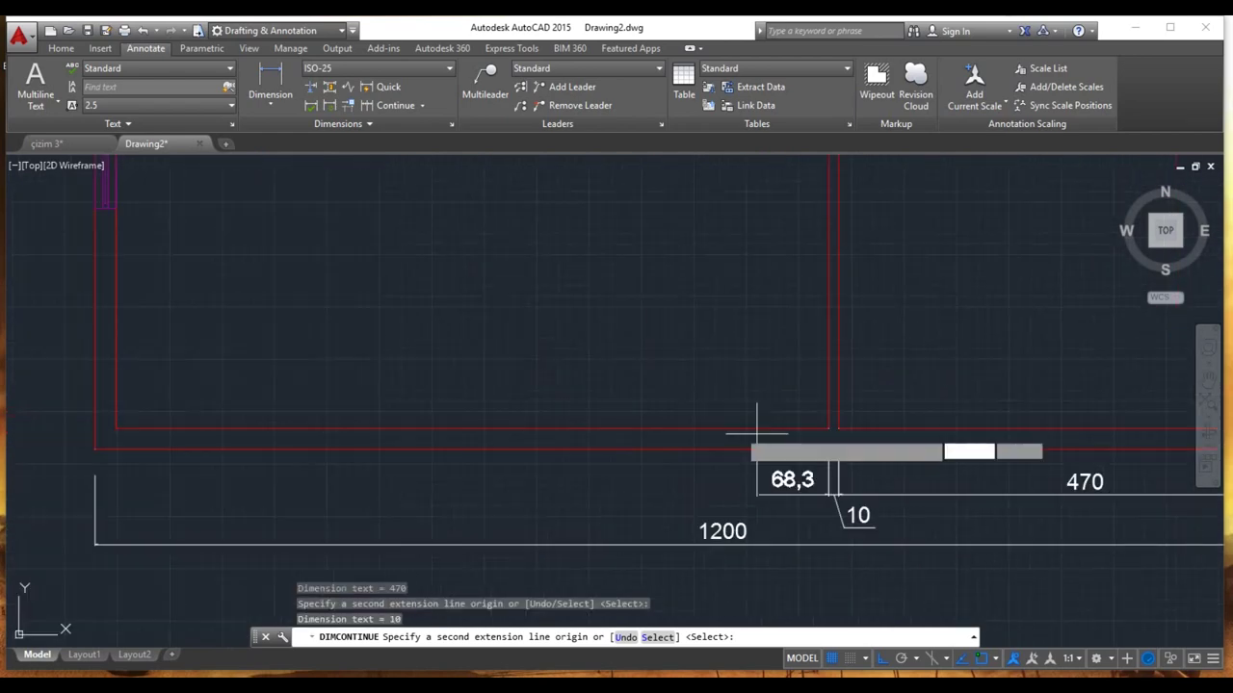
pyautogui.click(97, 447)
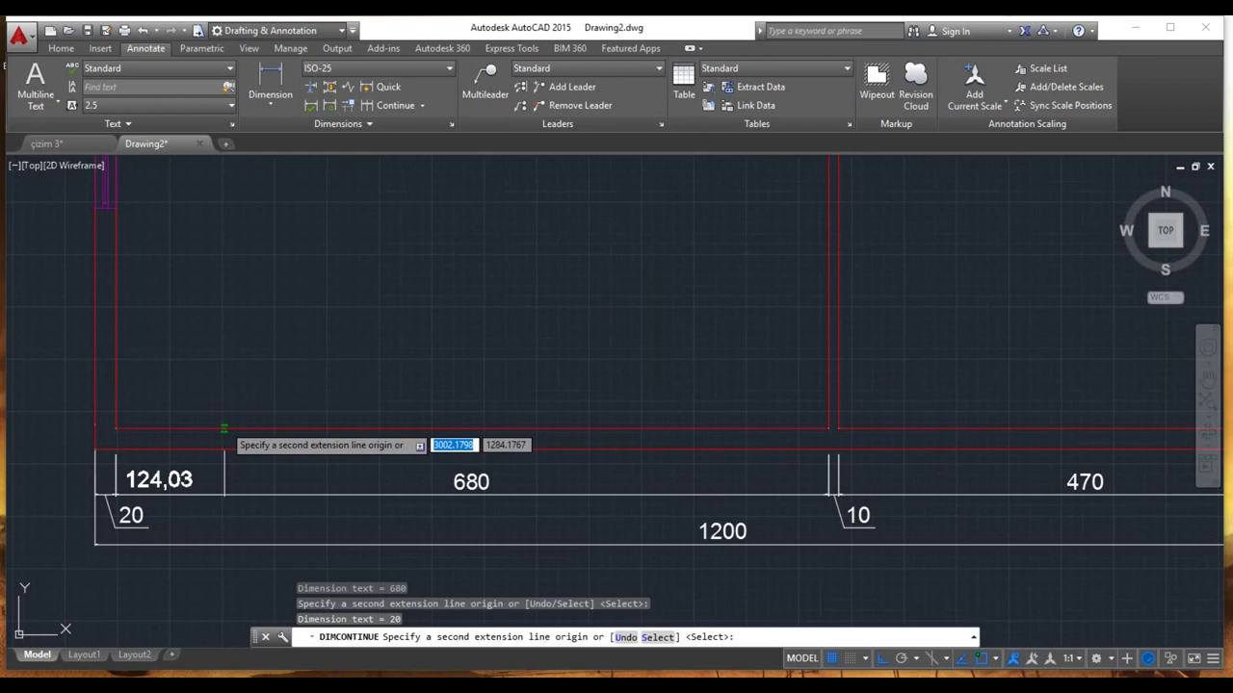
pyautogui.press('Return')
pyautogui.scroll(-2, 246, 404)
pyautogui.scroll(-2, 260, 390)
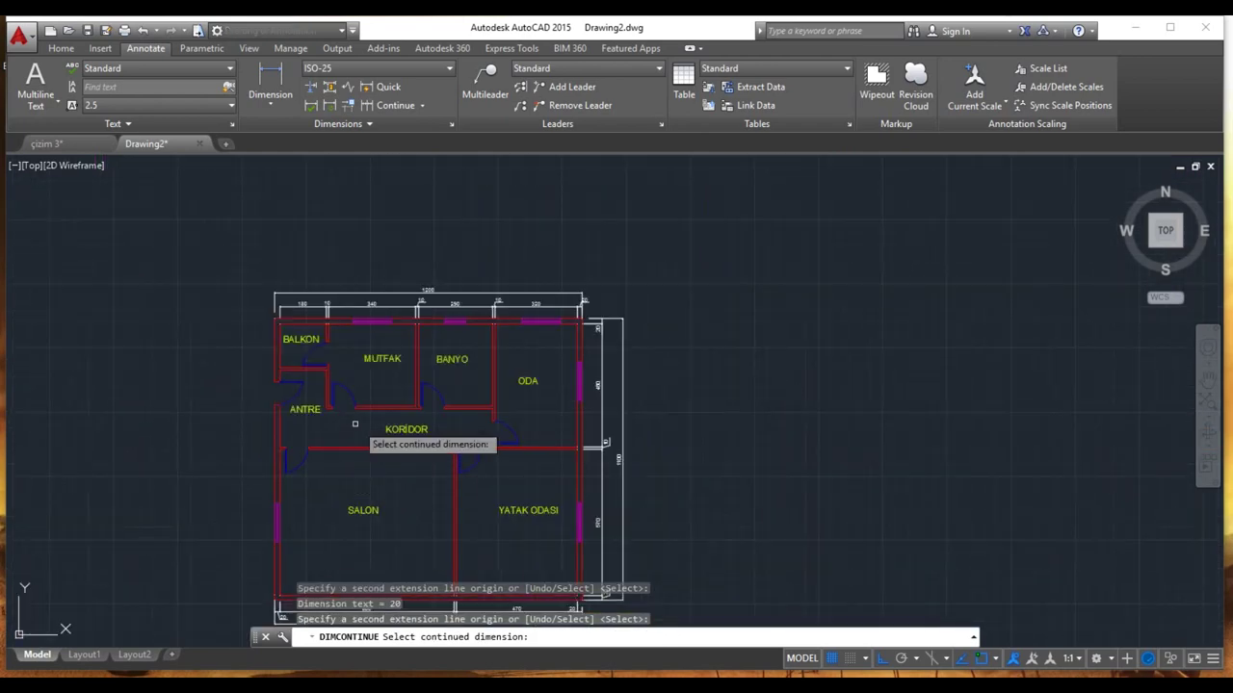
pyautogui.scroll(5, 399, 420)
pyautogui.press('Escape')
pyautogui.press('Escape')
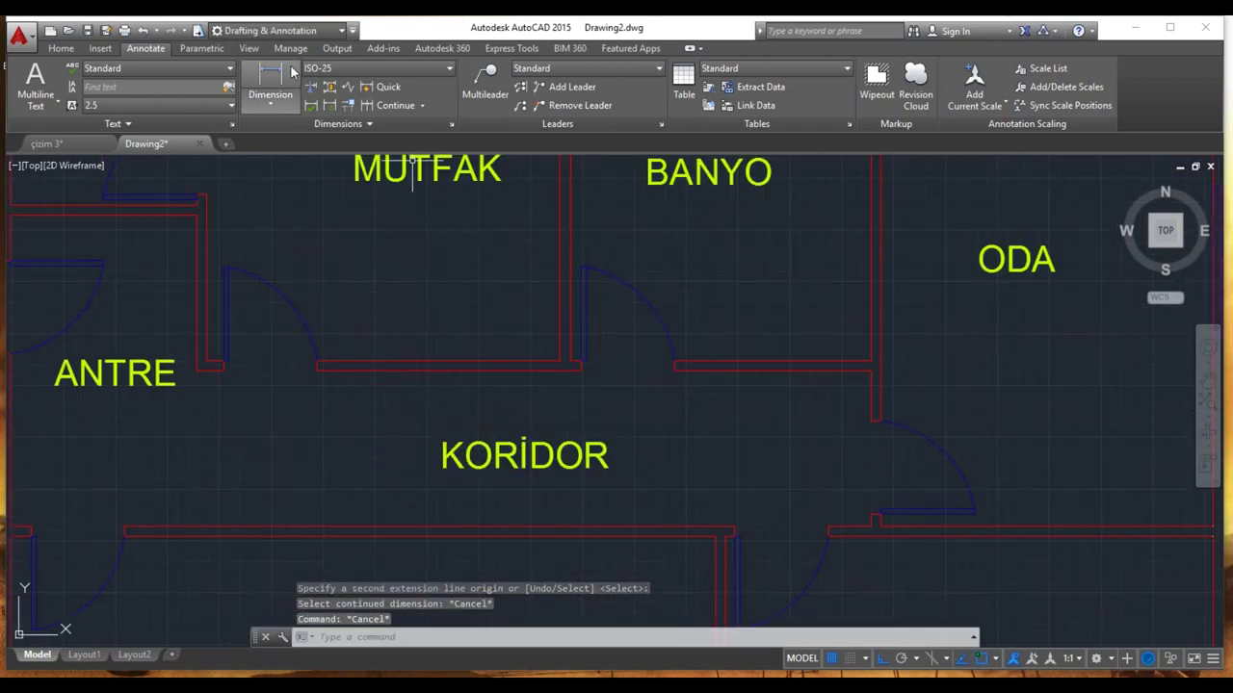
pyautogui.click(279, 79)
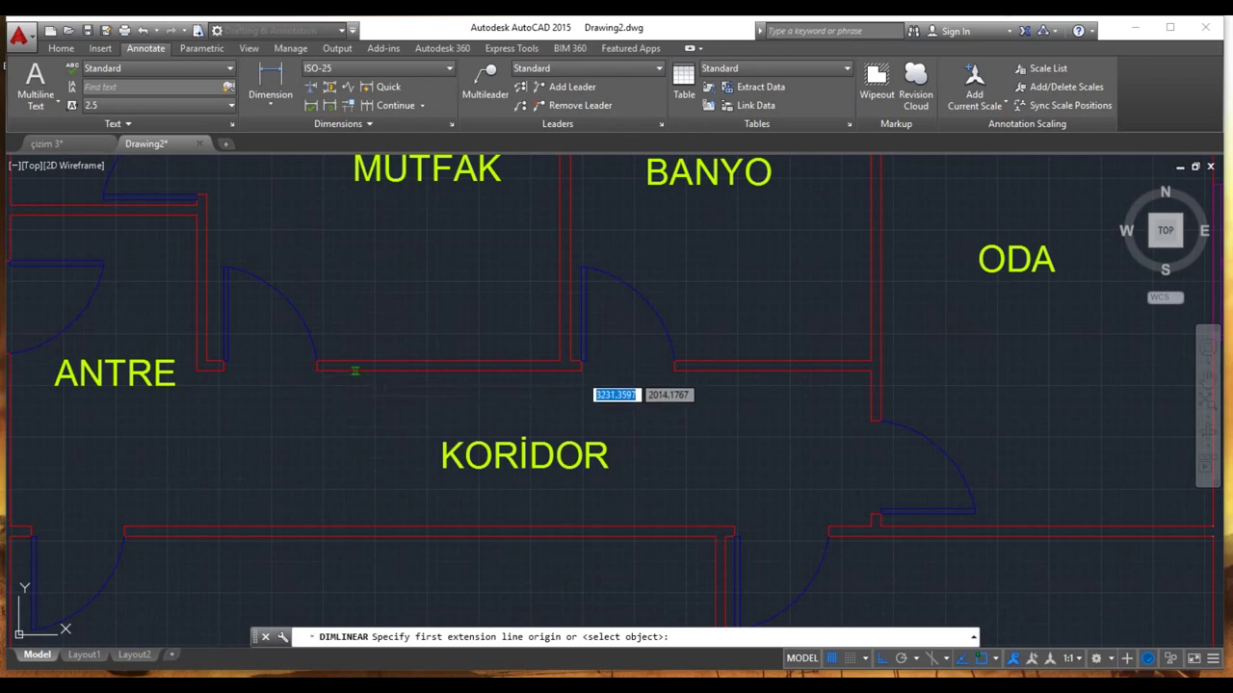
# Step: Dimension the KORİDOR corridor width as 150
pyautogui.click(355, 370)
pyautogui.click(336, 528)
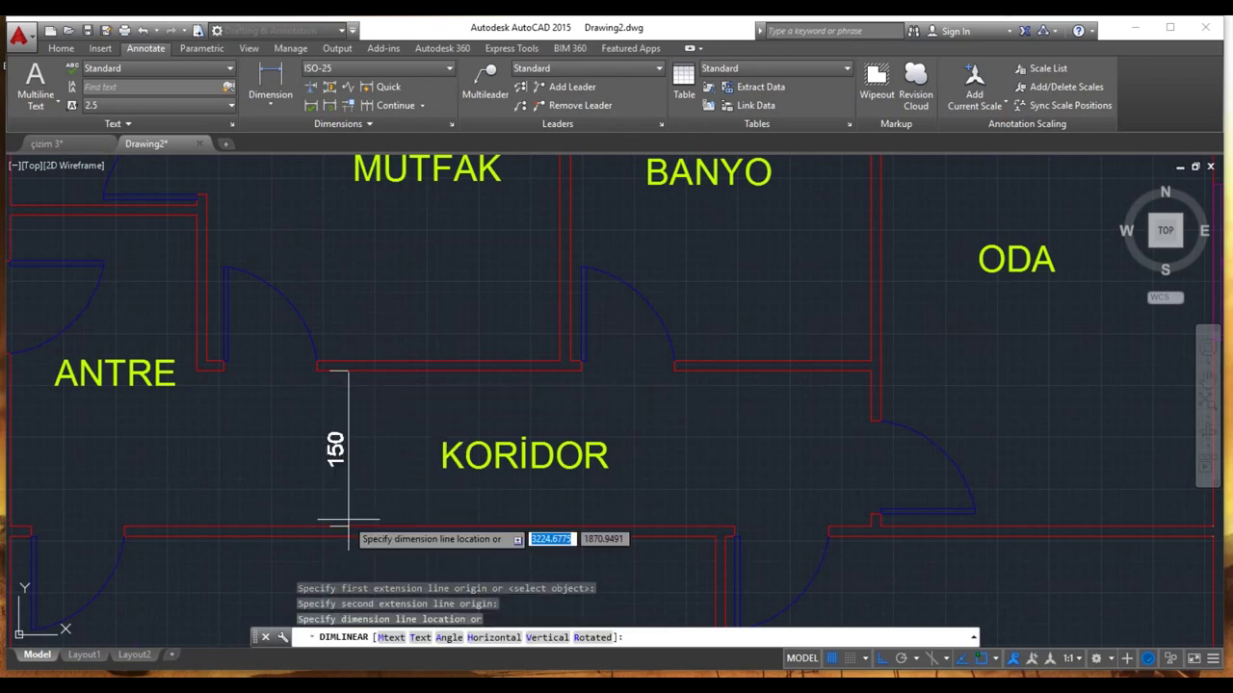
pyautogui.click(330, 520)
pyautogui.scroll(-4, 245, 451)
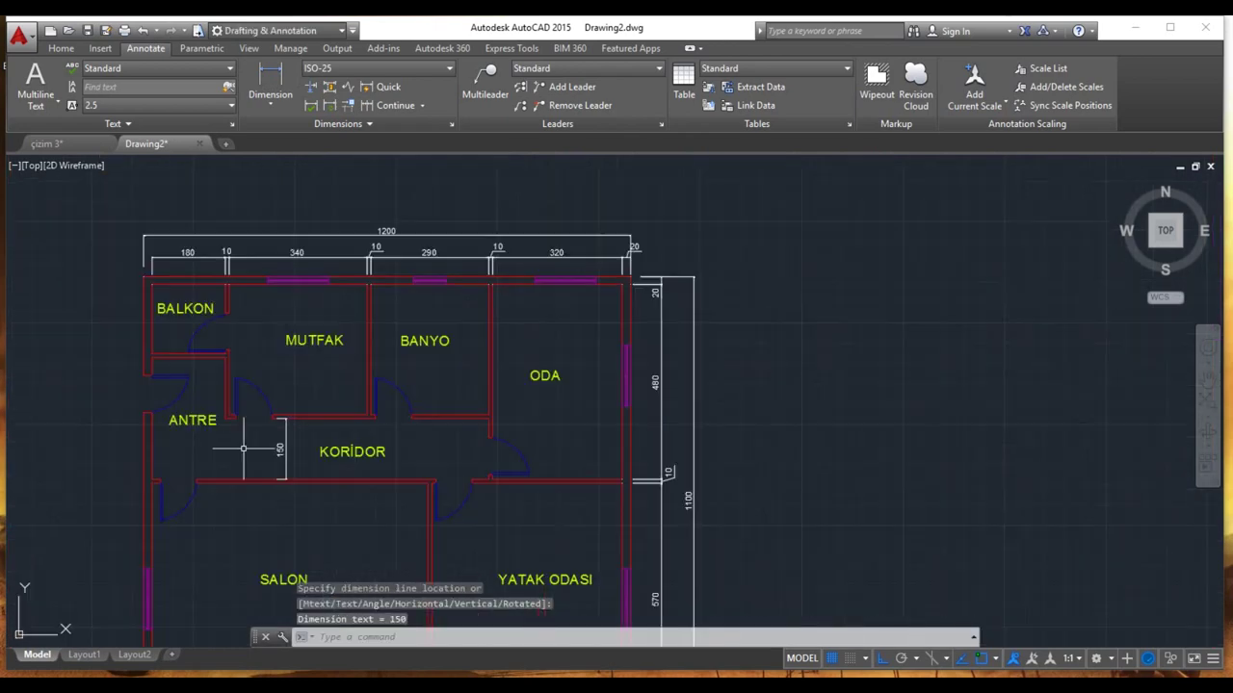
pyautogui.moveTo(259, 450); pyautogui.dragTo(390, 373, button='middle')
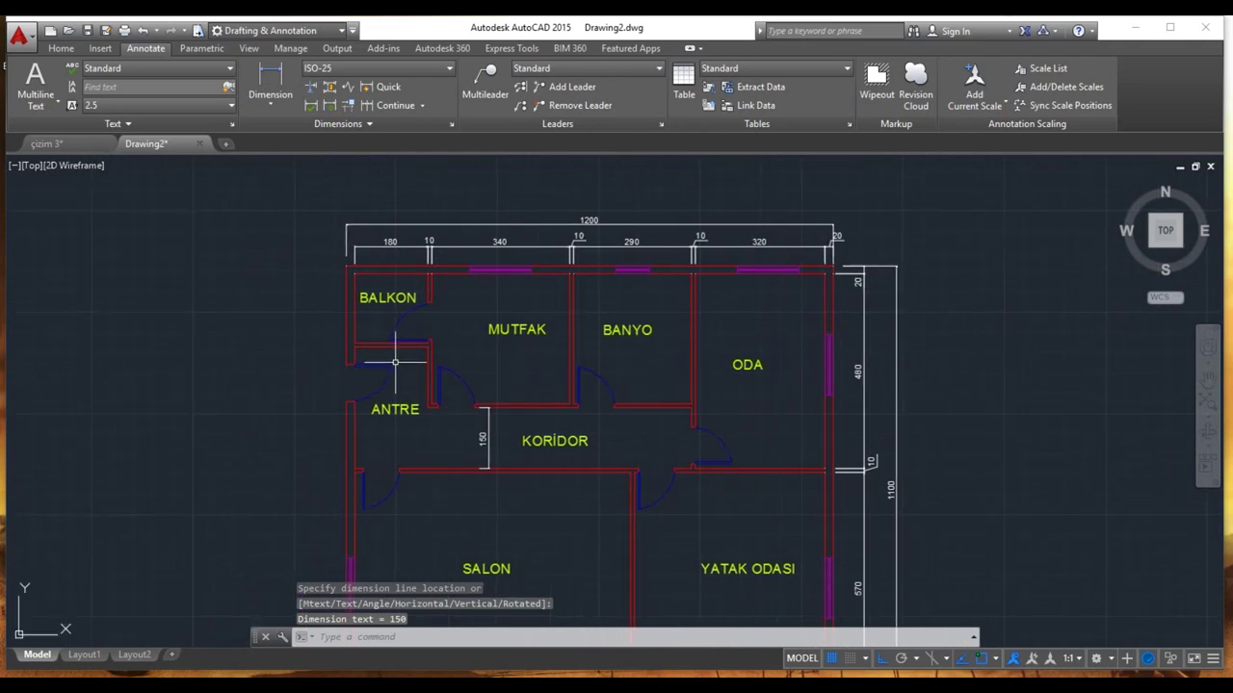
# Step: Add the 180 BALKON width dimension between its wall corners
pyautogui.press('Return')
pyautogui.scroll(8, 327, 347)
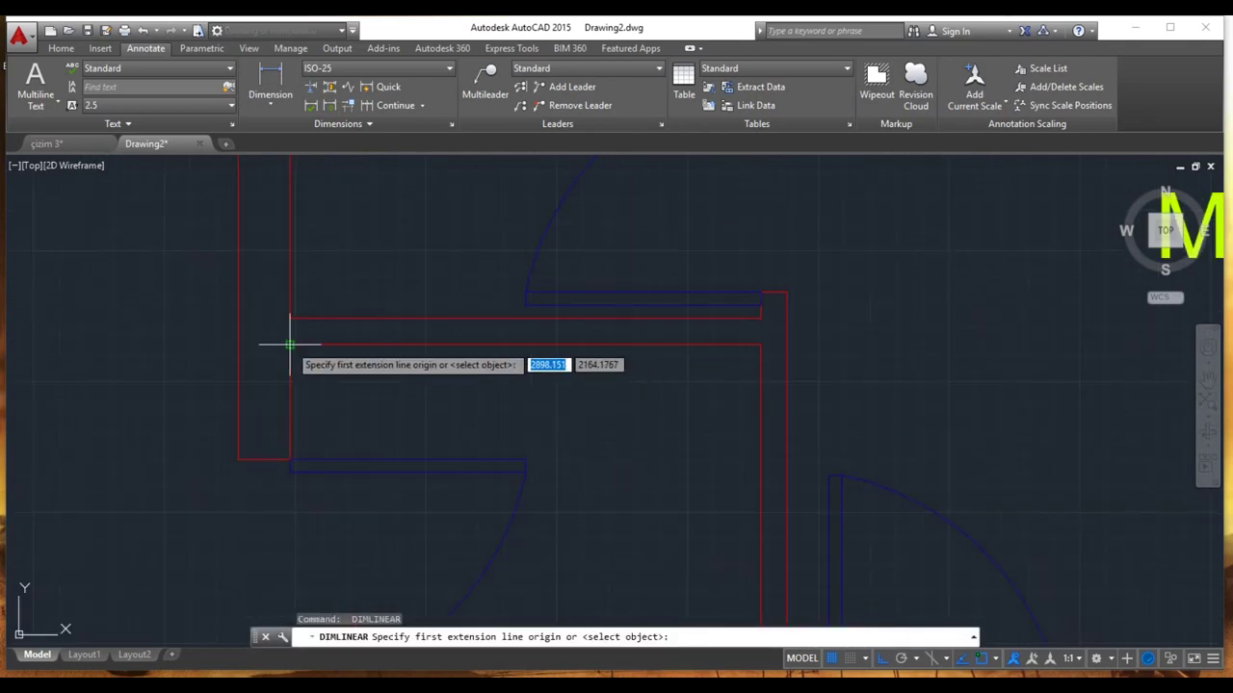
pyautogui.click(289, 344)
pyautogui.click(760, 344)
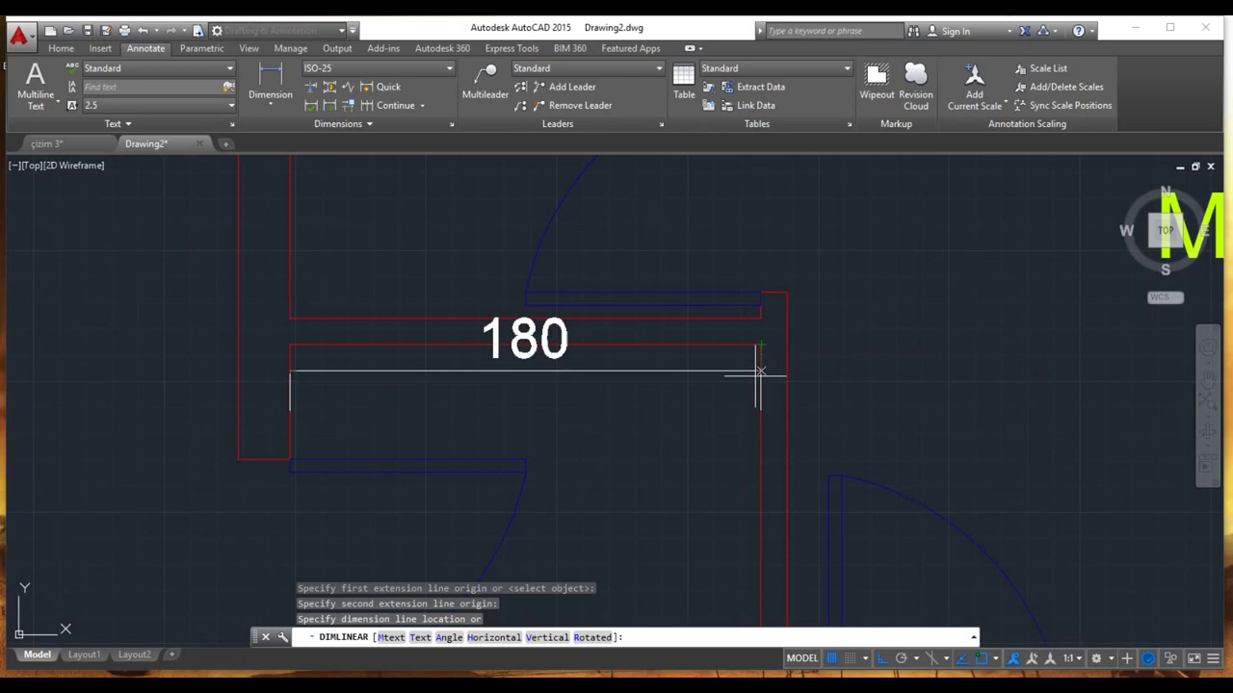
pyautogui.click(738, 424)
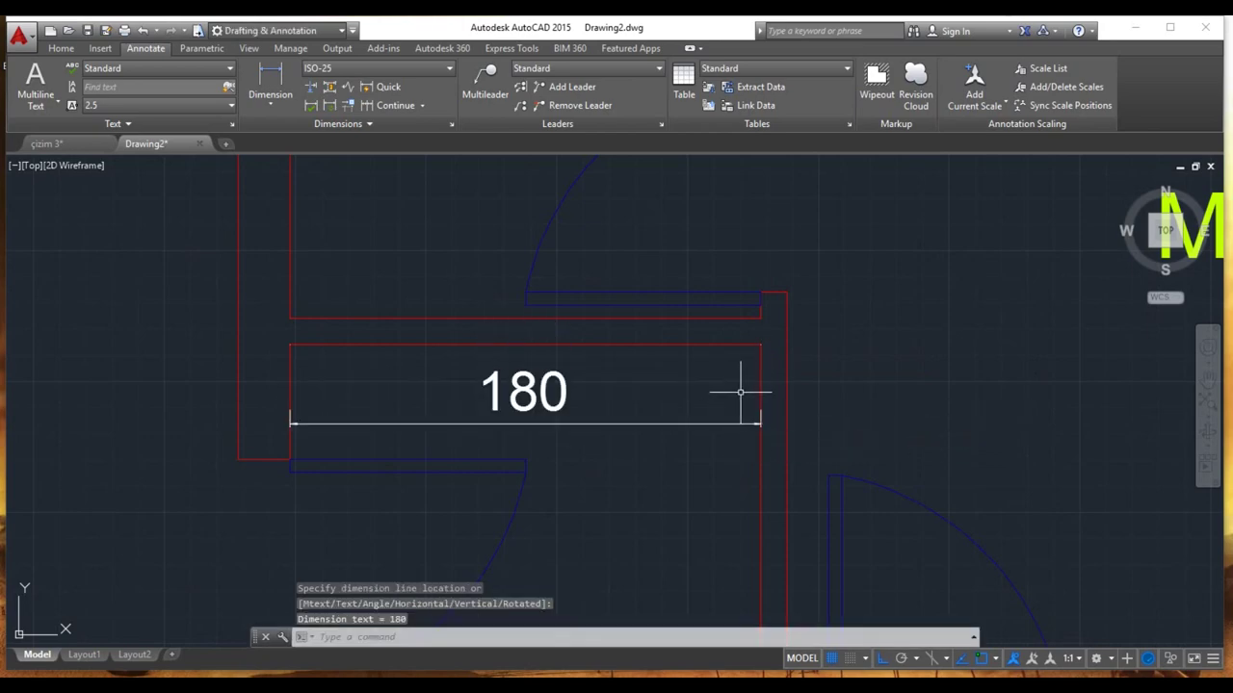
# Step: Add the 150 ANTRE entrance depth dimension beside the room
pyautogui.press('Return')
pyautogui.click(760, 344)
pyautogui.moveTo(740, 479); pyautogui.dragTo(1068, 525, button='middle')
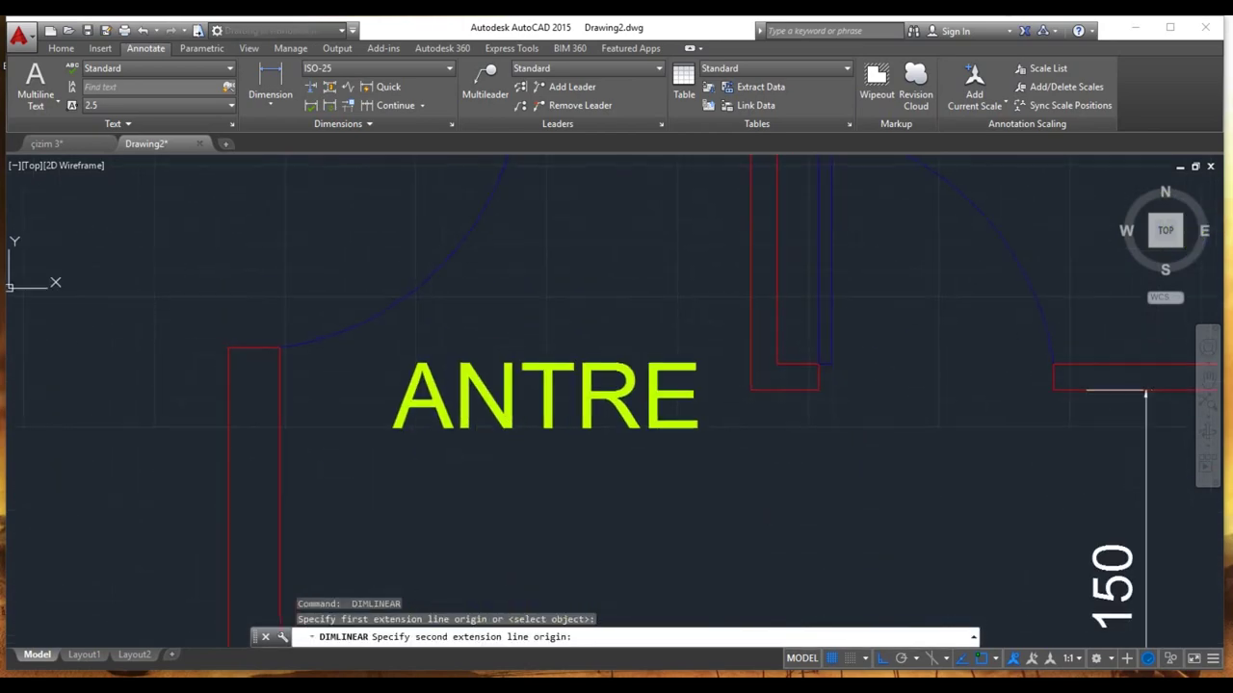
pyautogui.click(751, 391)
pyautogui.click(709, 388)
pyautogui.scroll(-5, 722, 376)
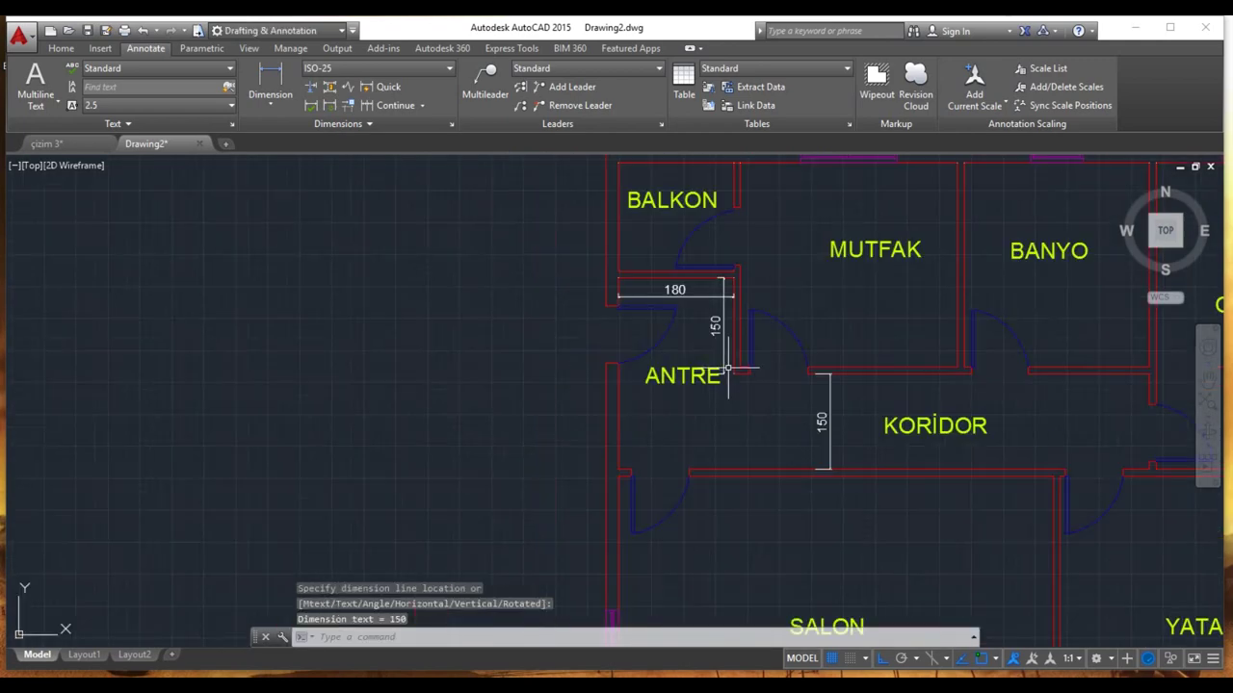
pyautogui.moveTo(739, 388); pyautogui.dragTo(707, 362, button='middle')
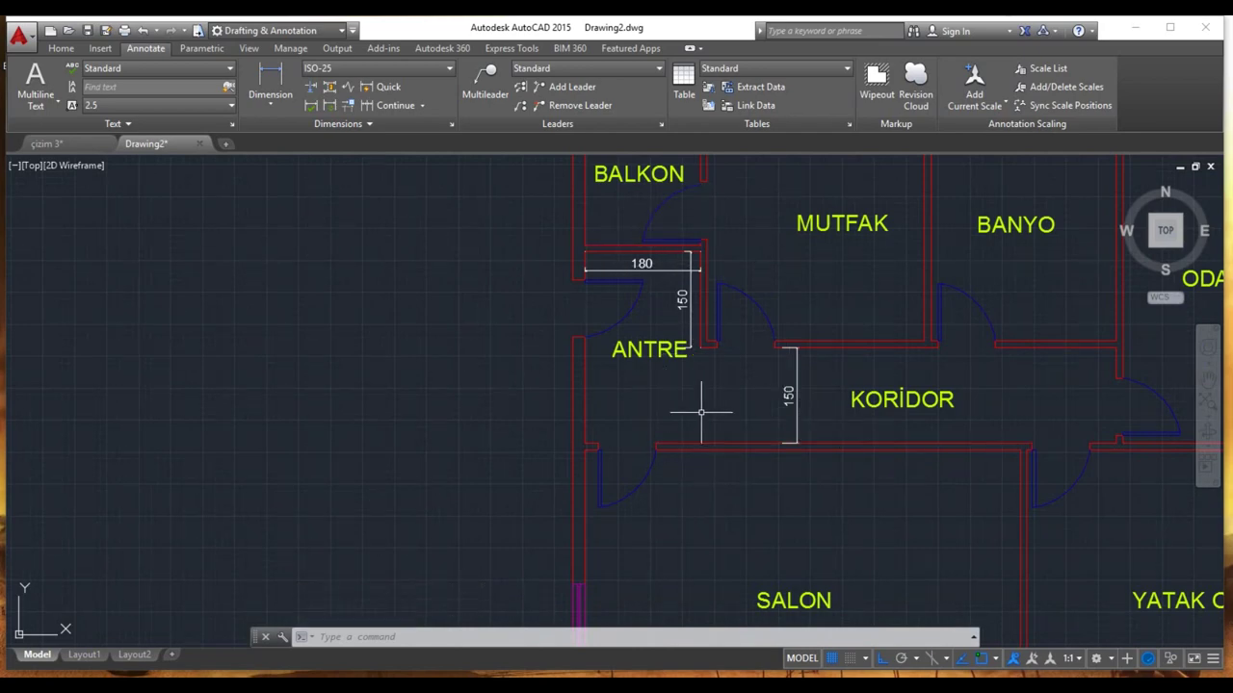
pyautogui.scroll(-2, 696, 421)
pyautogui.moveTo(708, 471)
pyautogui.mouseDown(button='middle')
pyautogui.moveTo(694, 446)
pyautogui.moveTo(699, 423)
pyautogui.mouseUp(button='middle')
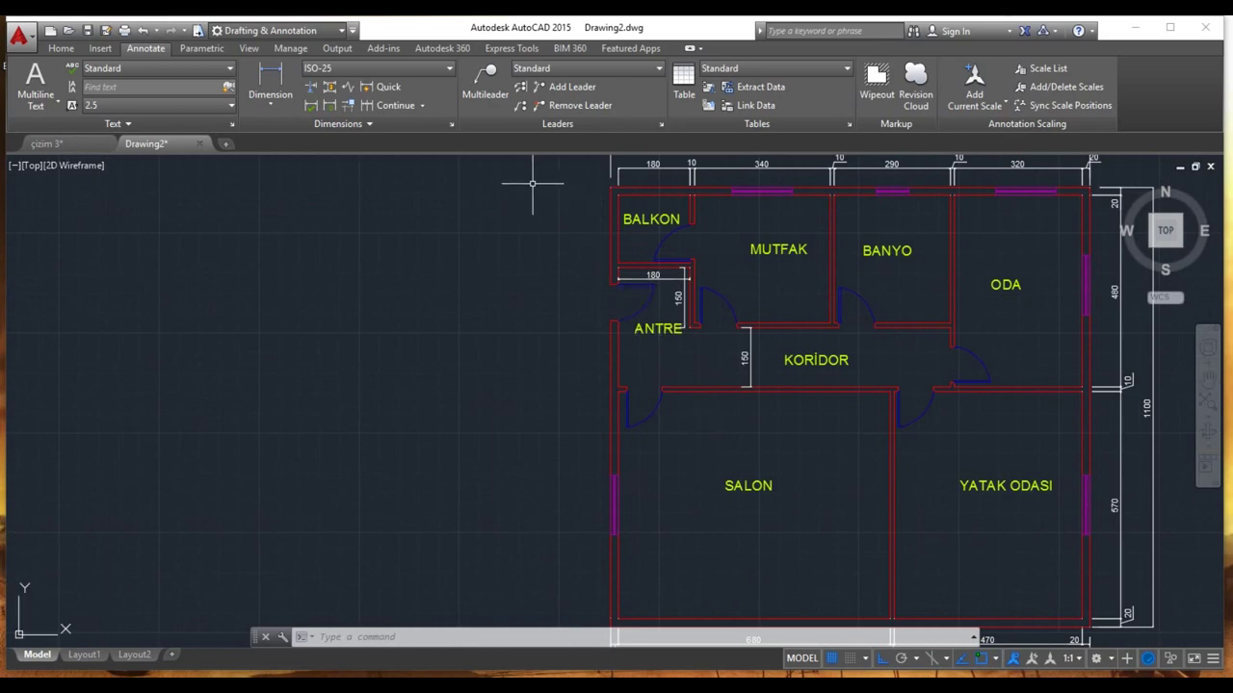
# Step: Dimension the 1100 overall height left of the plan with DLI
pyautogui.write('dli')
pyautogui.press('Return')
pyautogui.click(610, 190)
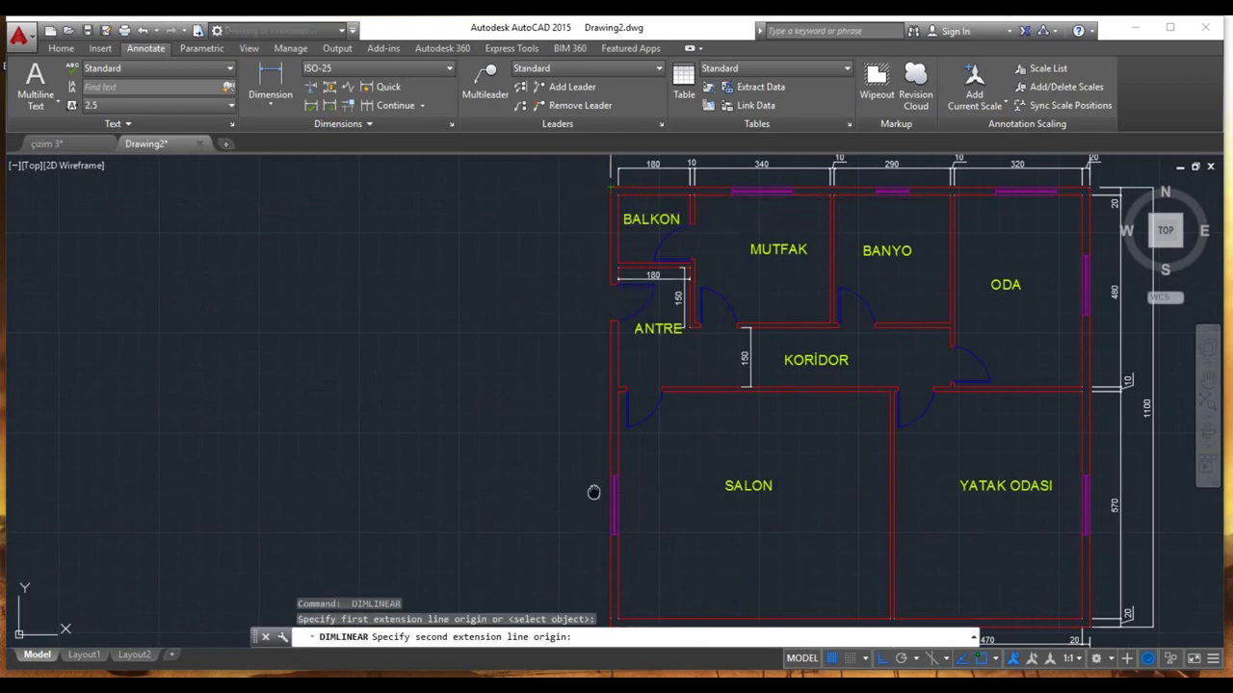
pyautogui.moveTo(593, 492); pyautogui.dragTo(593, 317, button='middle')
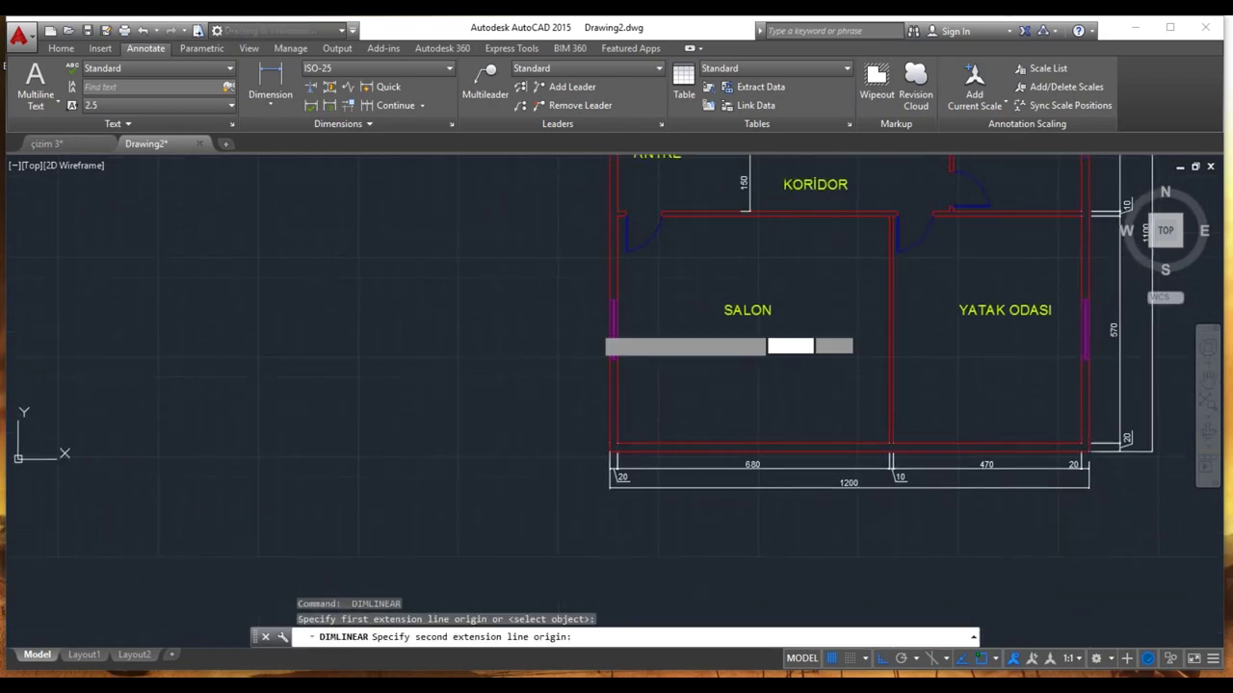
pyautogui.click(610, 452)
pyautogui.click(519, 452)
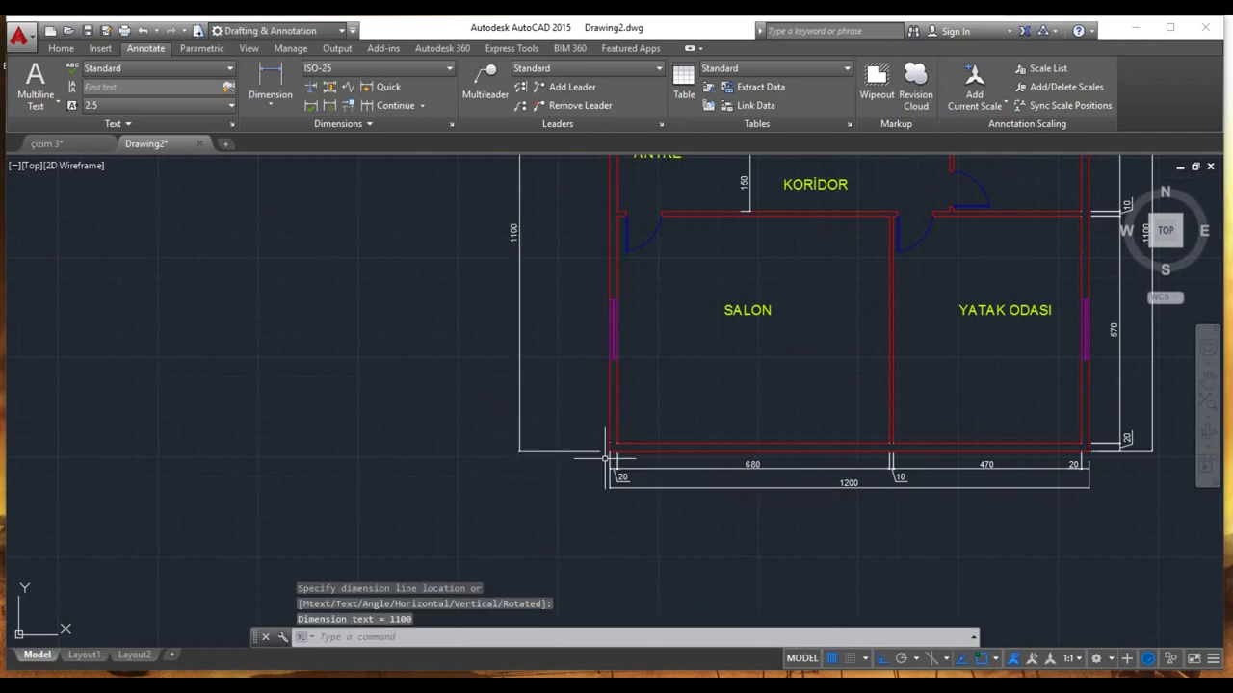
# Step: Dimension the bottom-left 20 wall and chain 570 and 10 up the left side
pyautogui.press('Return')
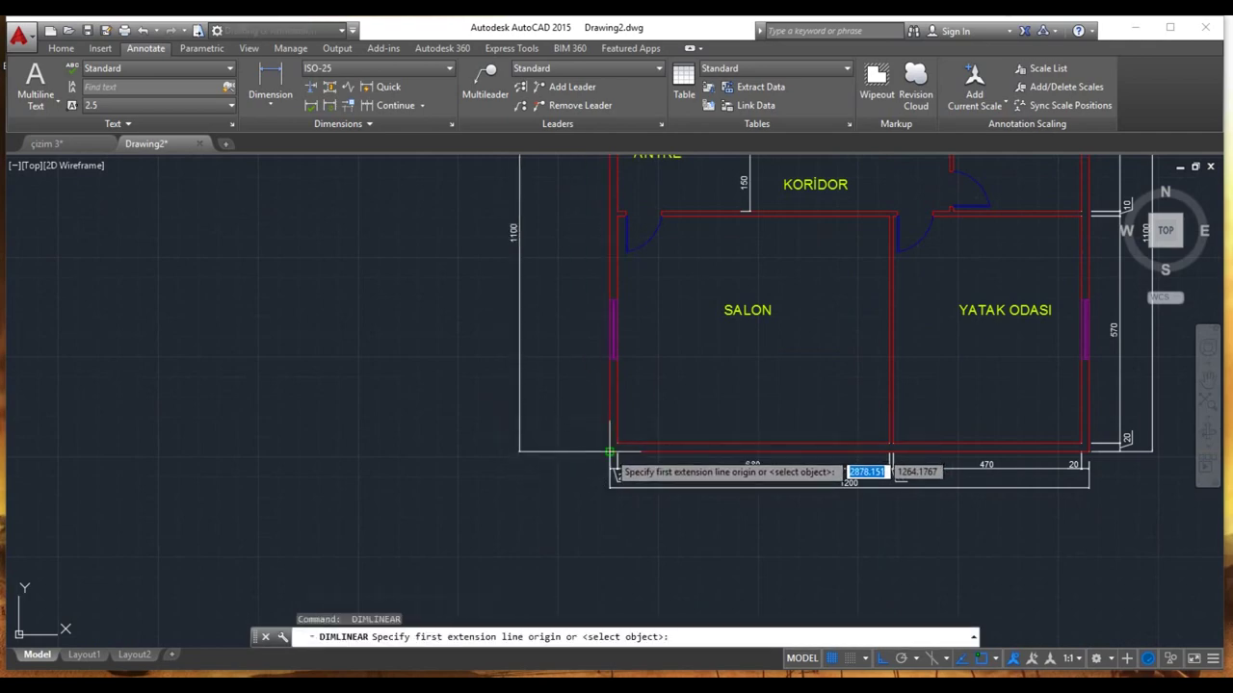
pyautogui.click(609, 447)
pyautogui.click(617, 441)
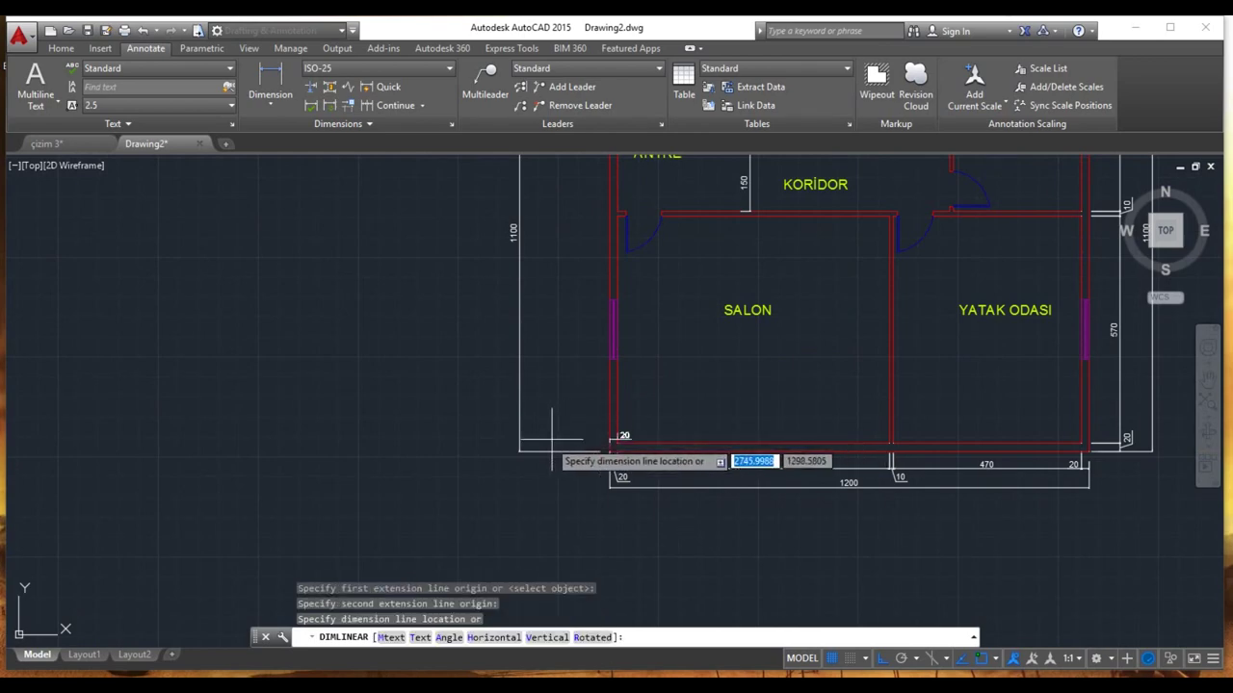
pyautogui.click(553, 448)
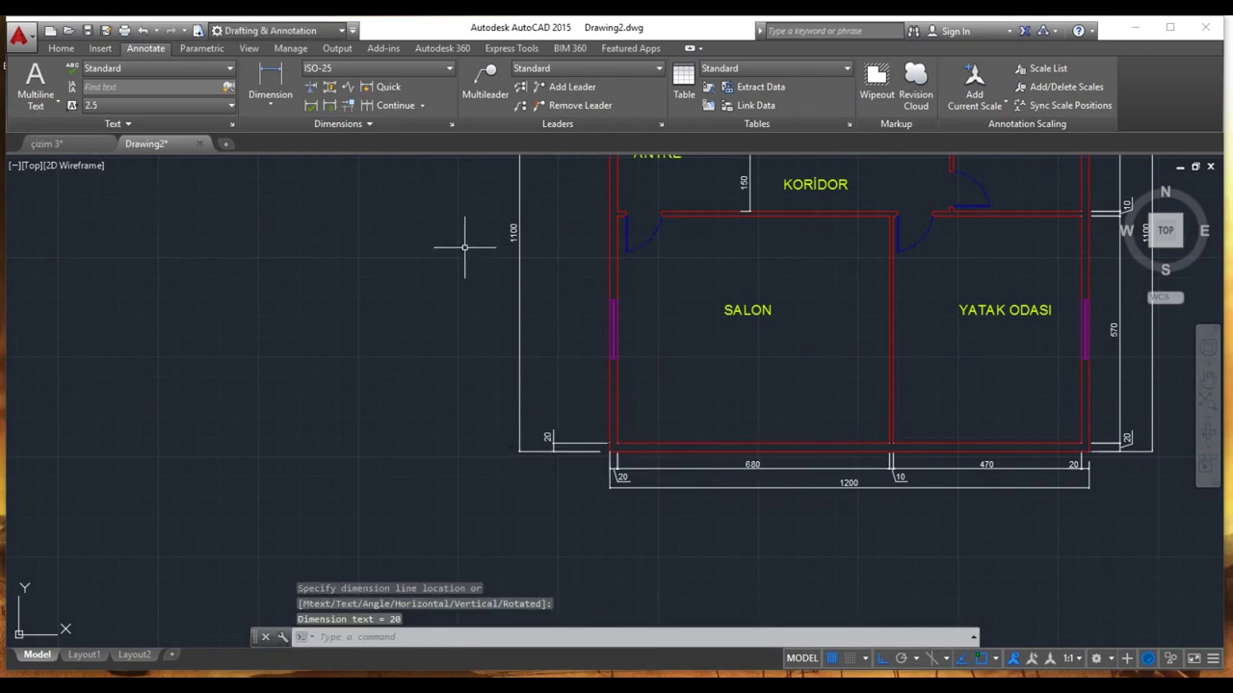
pyautogui.write('dco')
pyautogui.press('Return')
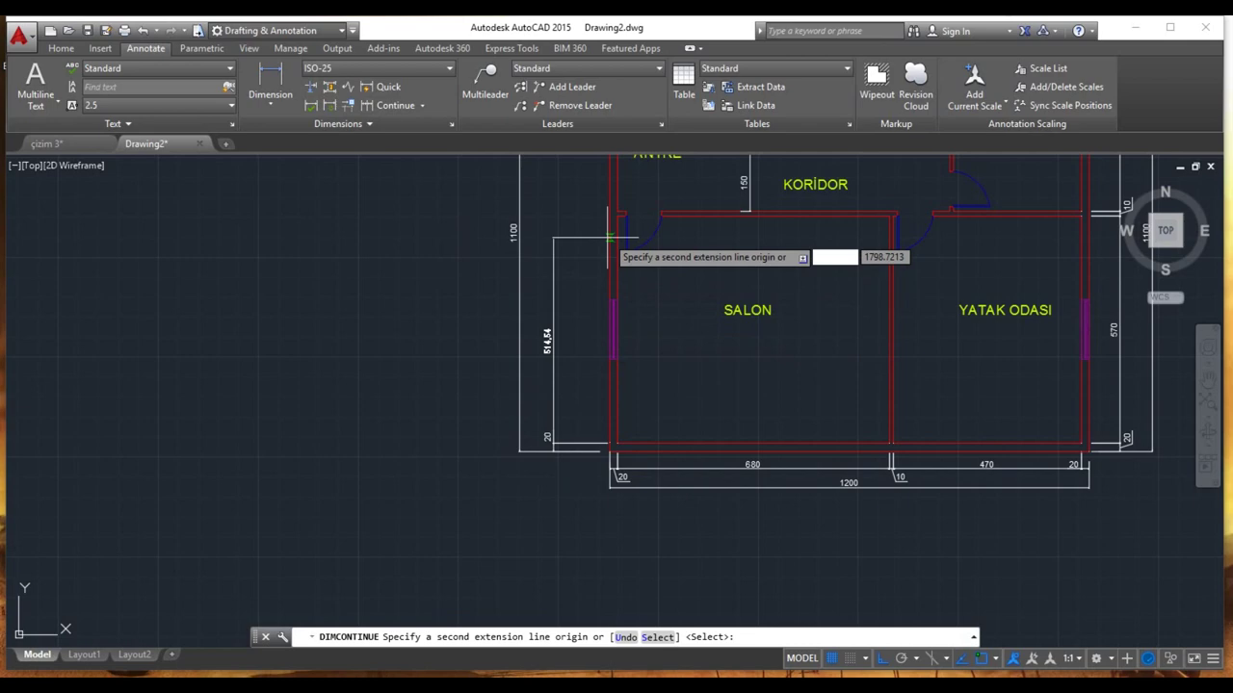
pyautogui.click(618, 214)
pyautogui.scroll(3, 617, 214)
pyautogui.scroll(3, 602, 202)
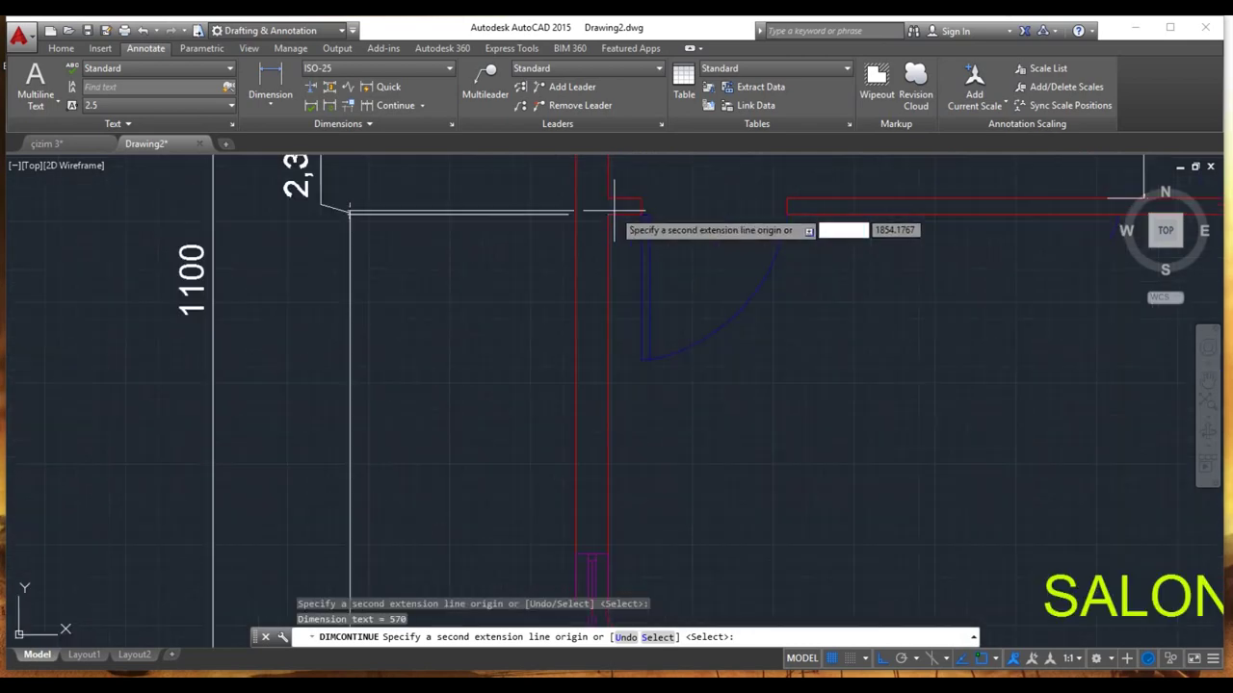
pyautogui.click(581, 207)
# Step: Continue the left chain with 300 along ANTRE and 180 along BALKON
pyautogui.moveTo(588, 214); pyautogui.dragTo(615, 361, button='middle')
pyautogui.scroll(-2, 615, 361)
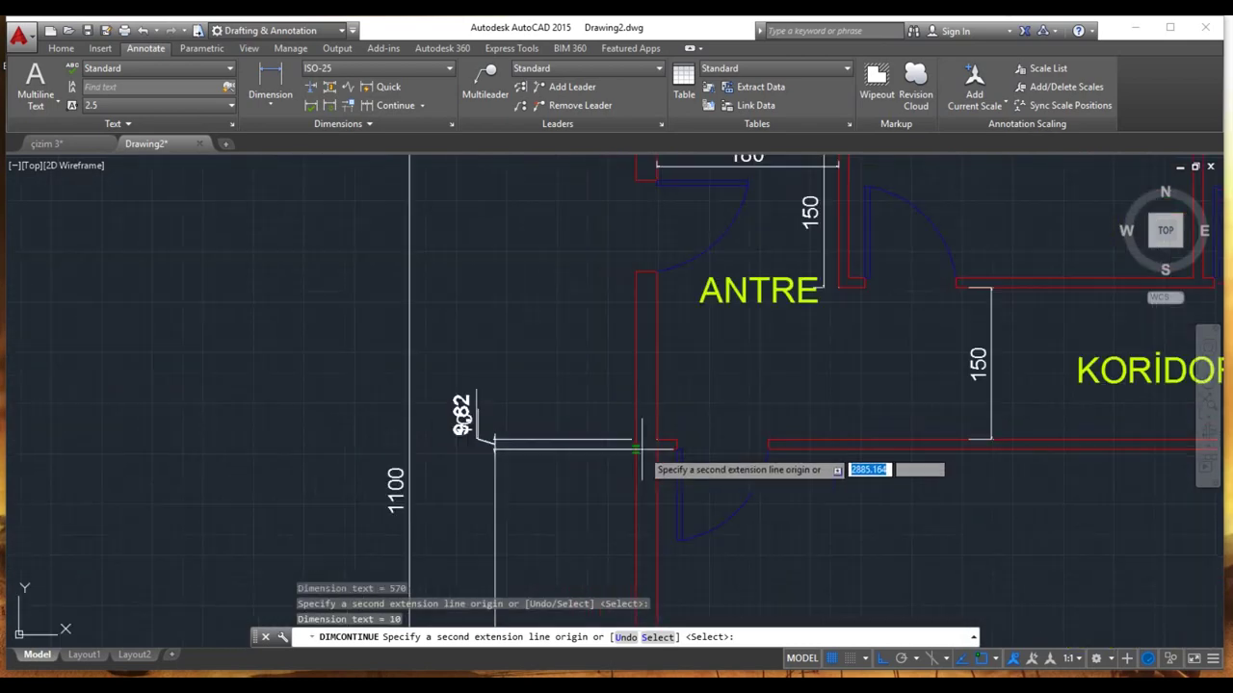
pyautogui.scroll(-2, 633, 358)
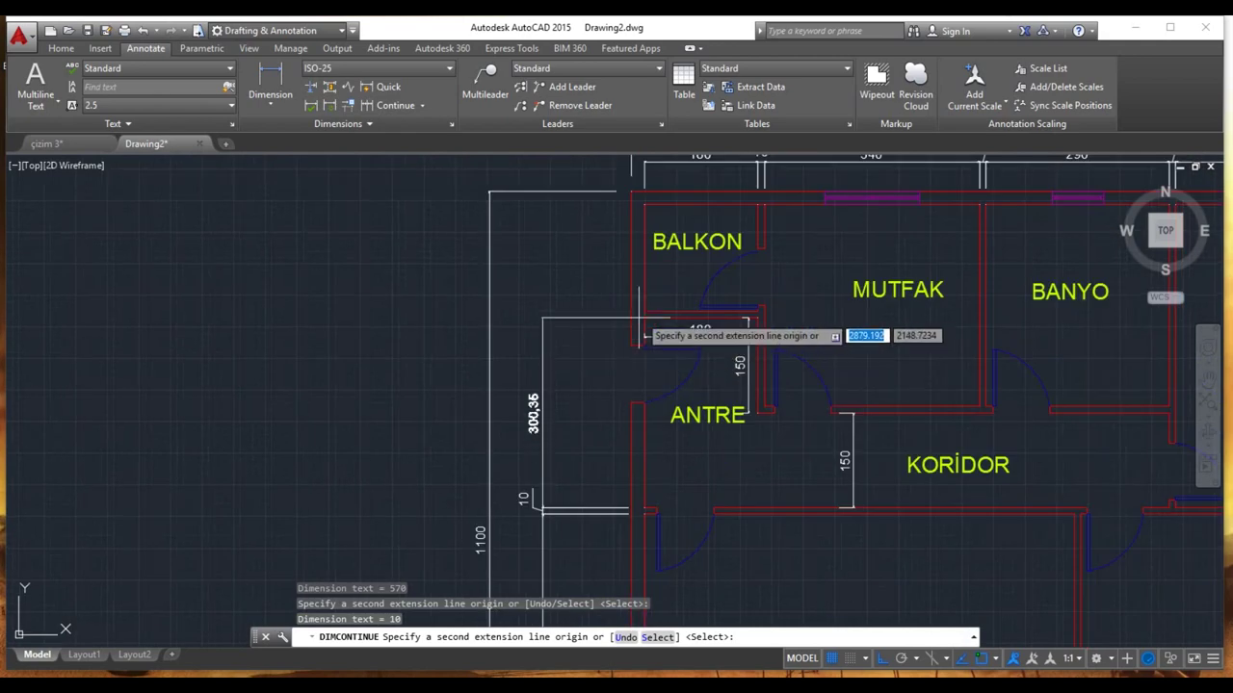
pyautogui.click(644, 318)
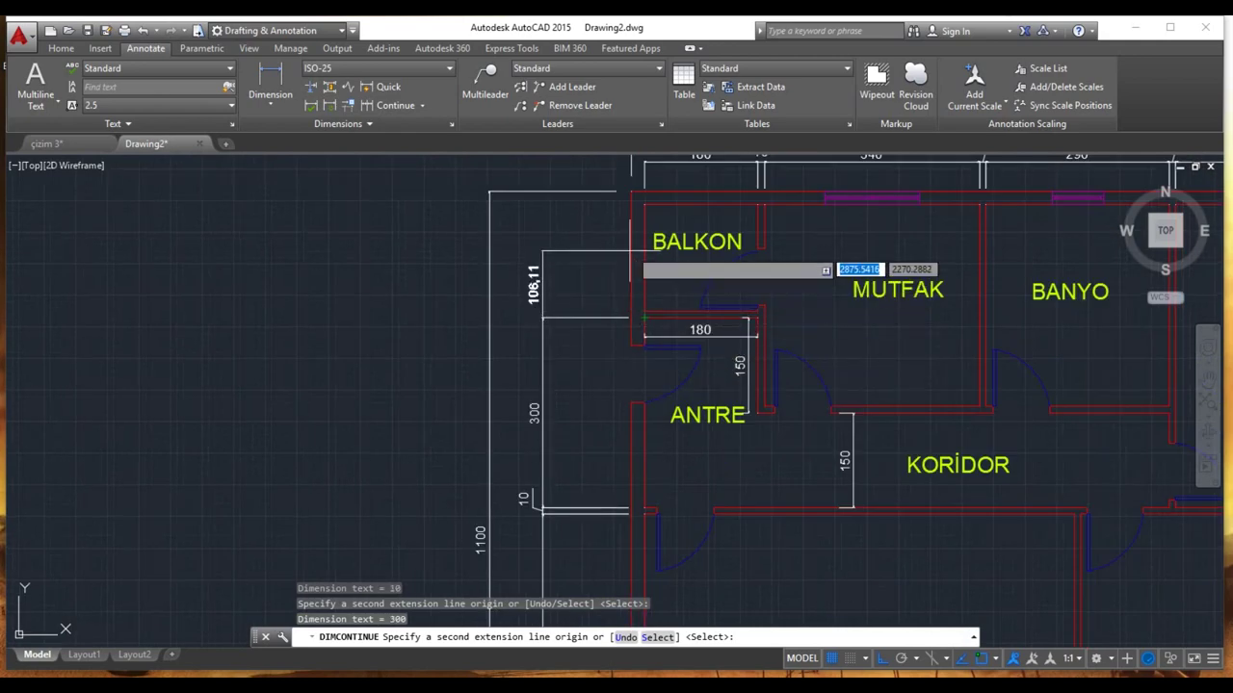
pyautogui.click(645, 203)
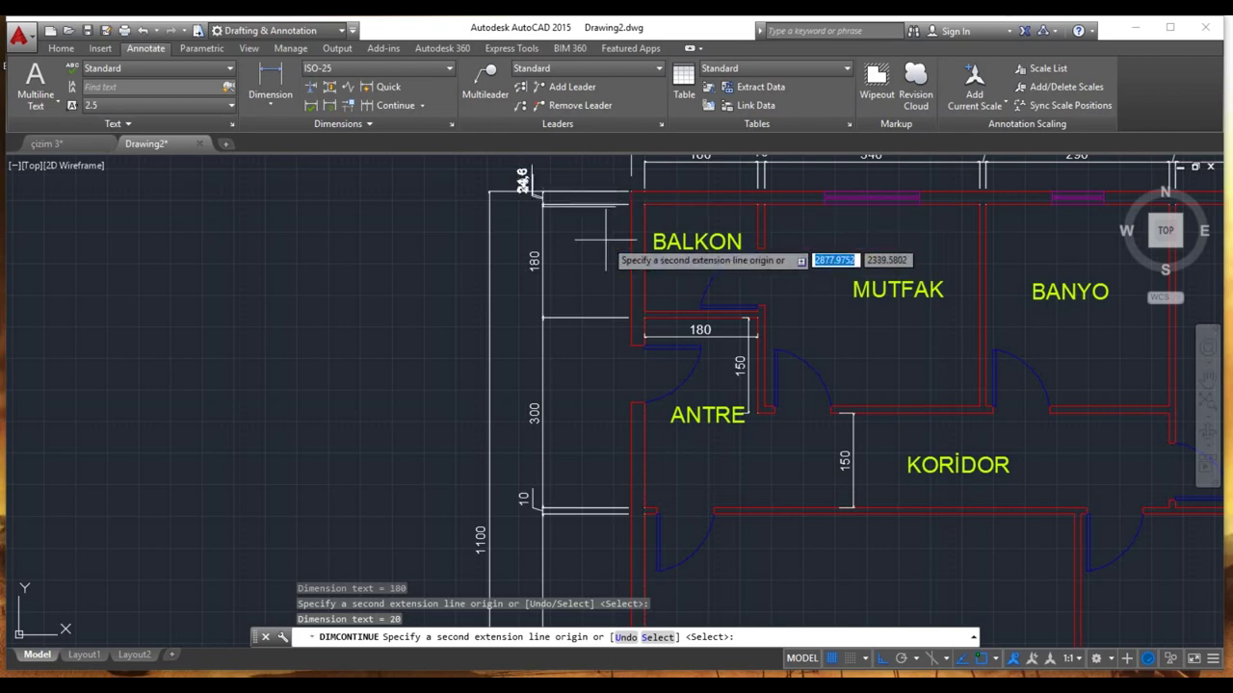
pyautogui.press('Escape')
pyautogui.scroll(-2, 543, 375)
pyautogui.moveTo(543, 376); pyautogui.dragTo(564, 303, button='middle')
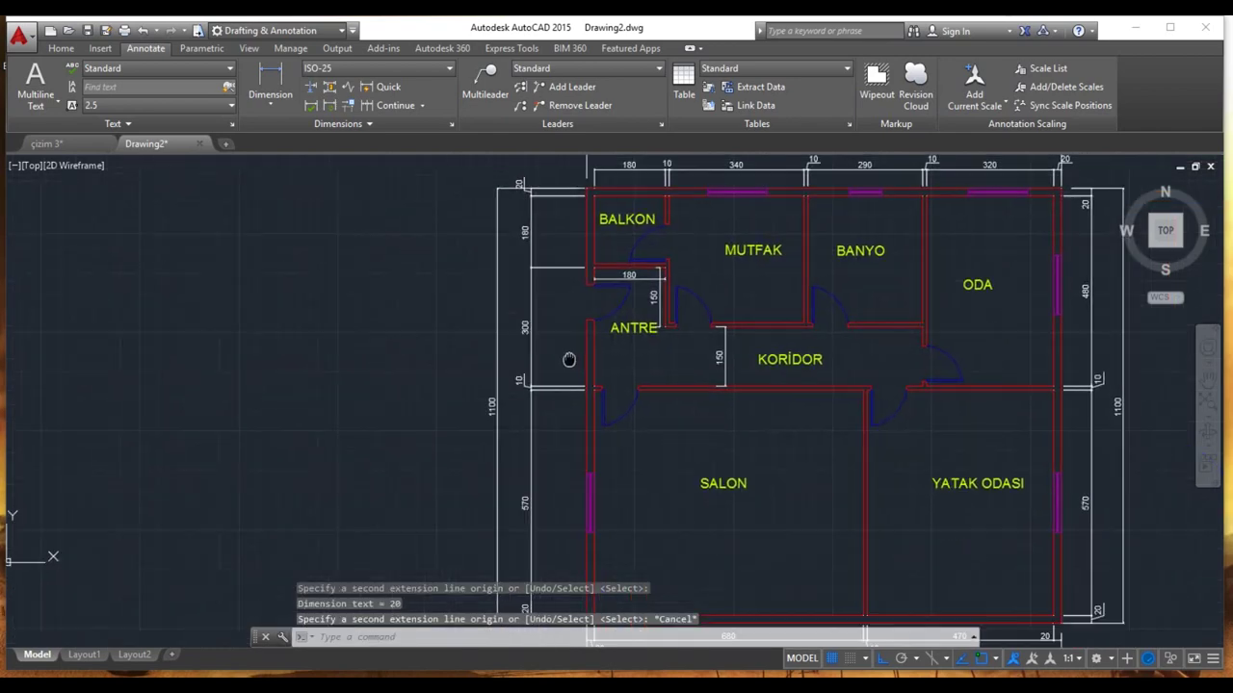
pyautogui.scroll(-2, 558, 376)
pyautogui.moveTo(558, 376); pyautogui.dragTo(512, 461, button='middle')
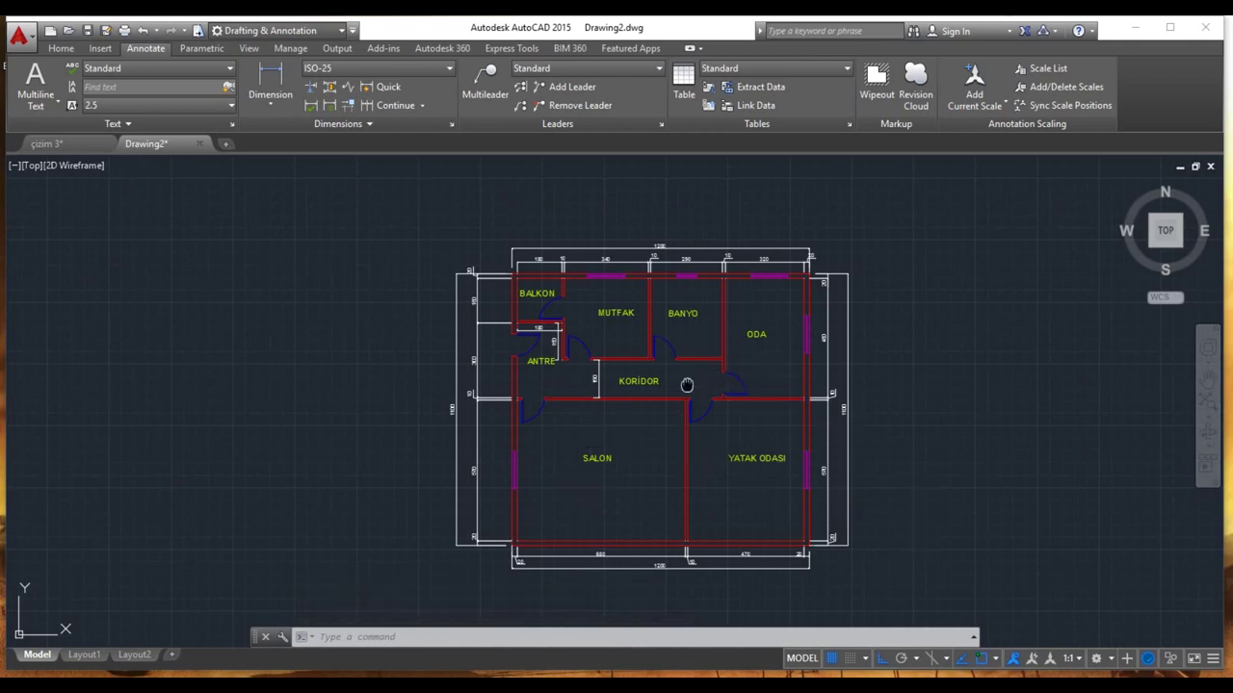
pyautogui.moveTo(687, 385); pyautogui.dragTo(708, 412, button='middle')
pyautogui.scroll(2, 582, 349)
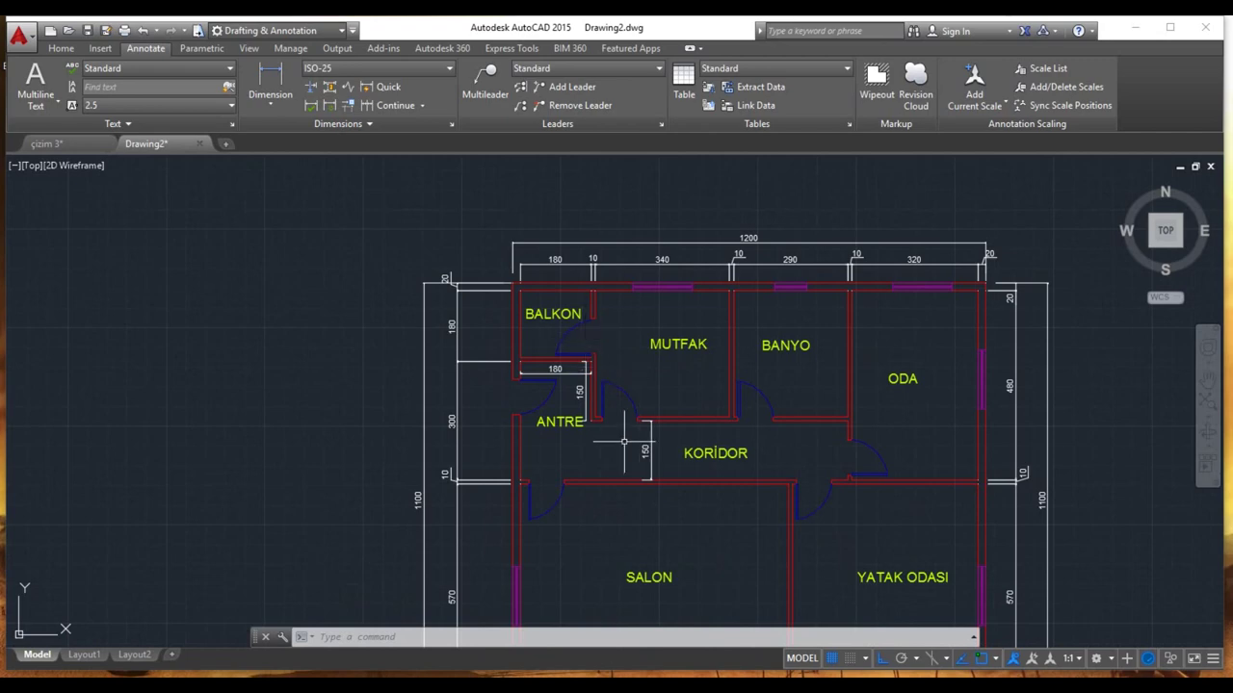
pyautogui.scroll(-2, 639, 476)
pyautogui.moveTo(653, 495)
pyautogui.mouseDown(button='middle')
pyautogui.moveTo(578, 424)
pyautogui.moveTo(583, 483)
pyautogui.moveTo(617, 487)
pyautogui.mouseUp(button='middle')
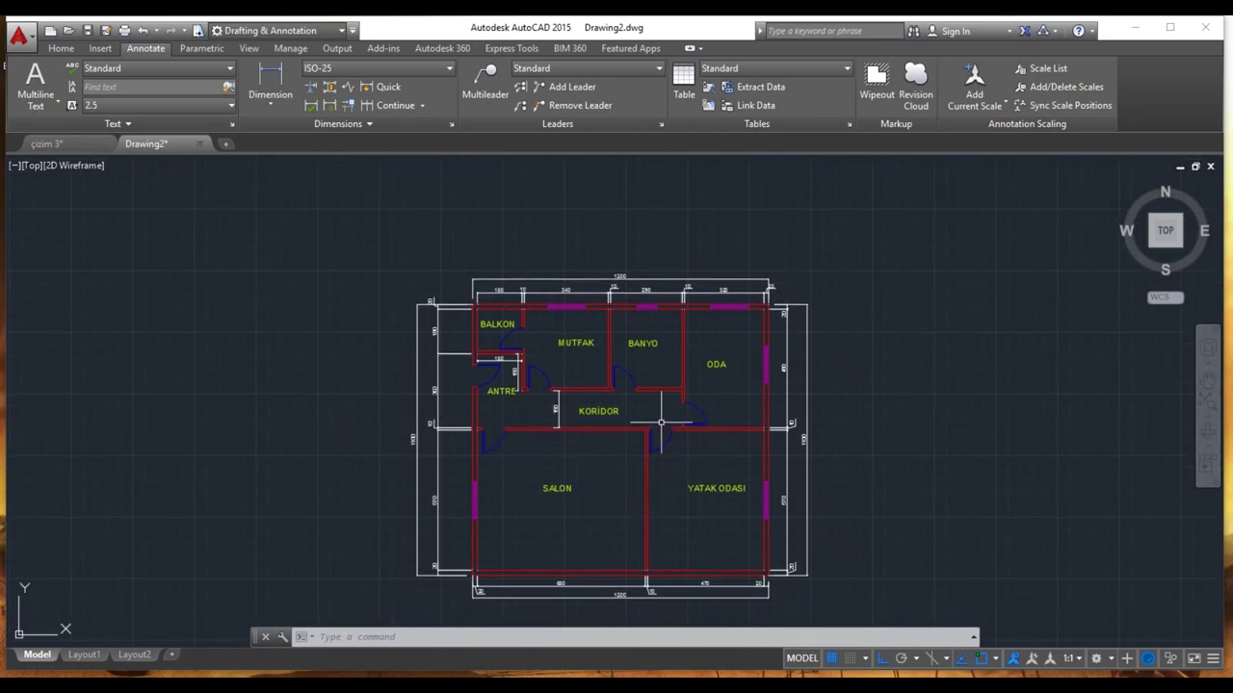
pyautogui.scroll(4, 602, 453)
pyautogui.scroll(2, 568, 473)
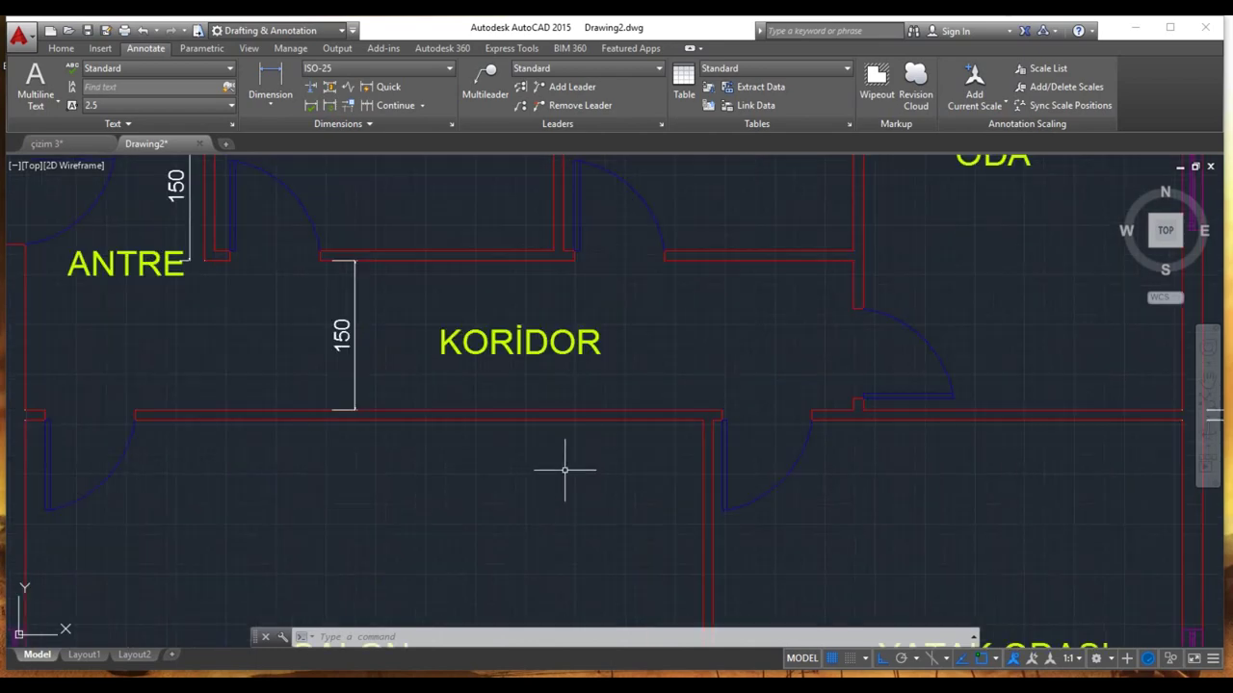
pyautogui.moveTo(565, 470); pyautogui.dragTo(696, 468, button='middle')
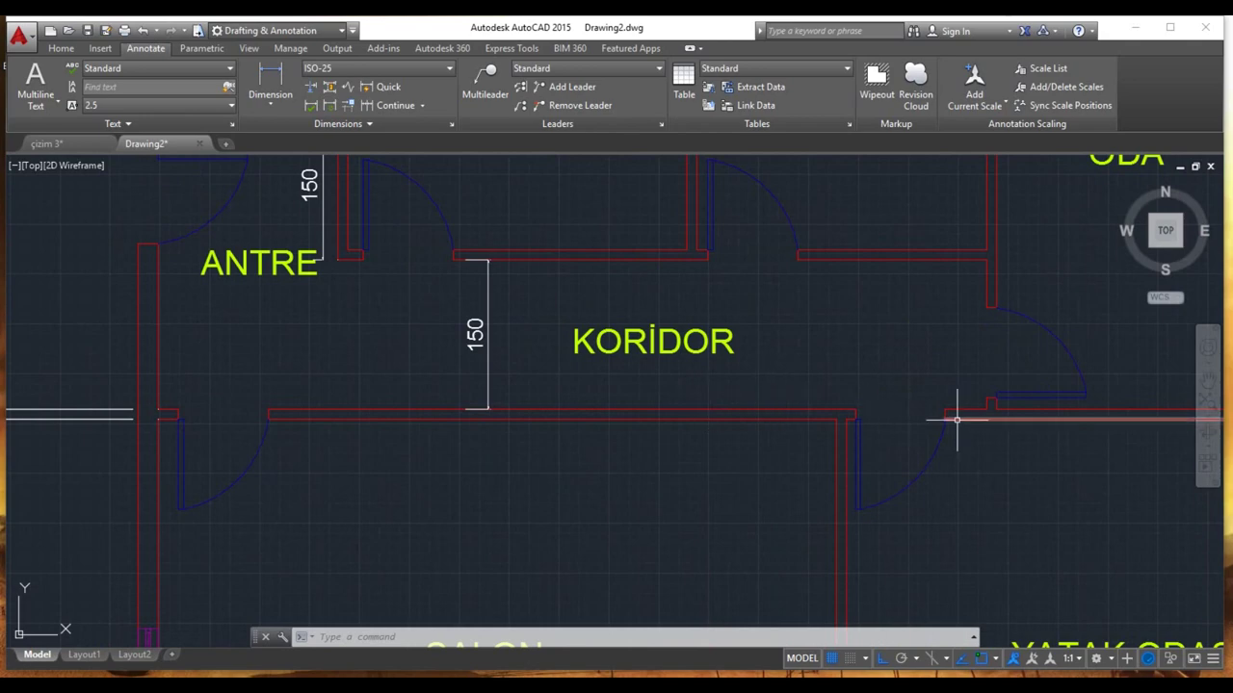
pyautogui.scroll(4, 597, 421)
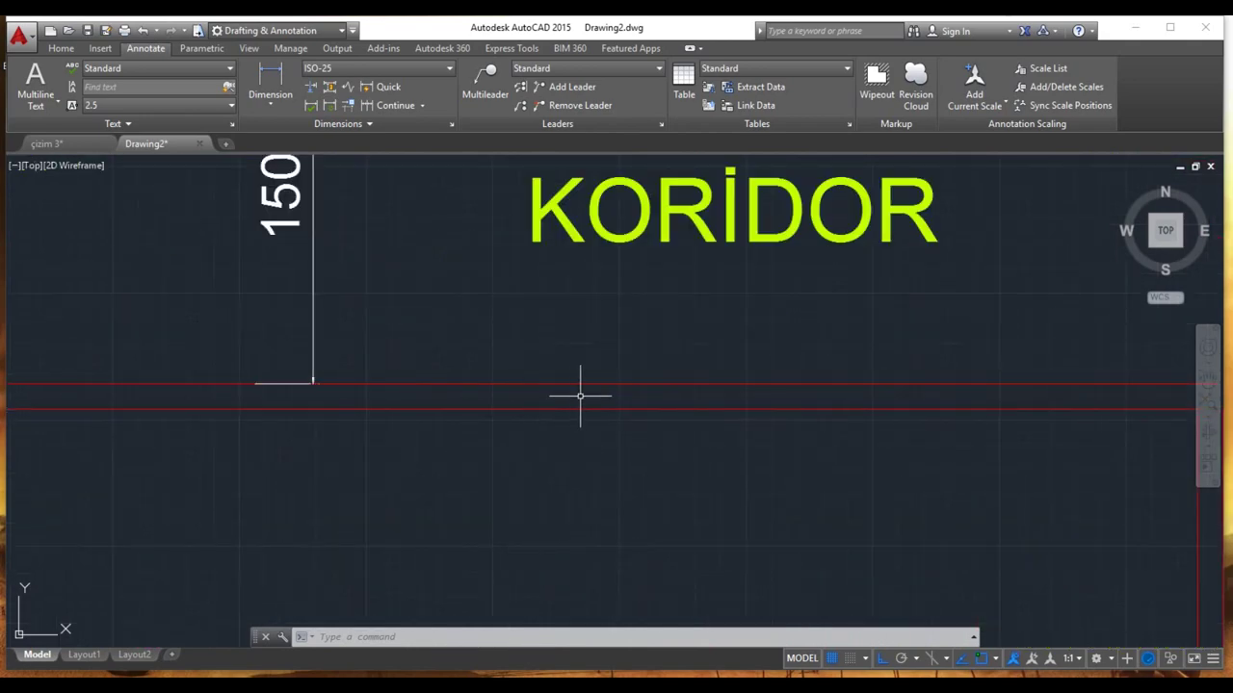
pyautogui.scroll(-6, 577, 387)
pyautogui.scroll(-1, 578, 386)
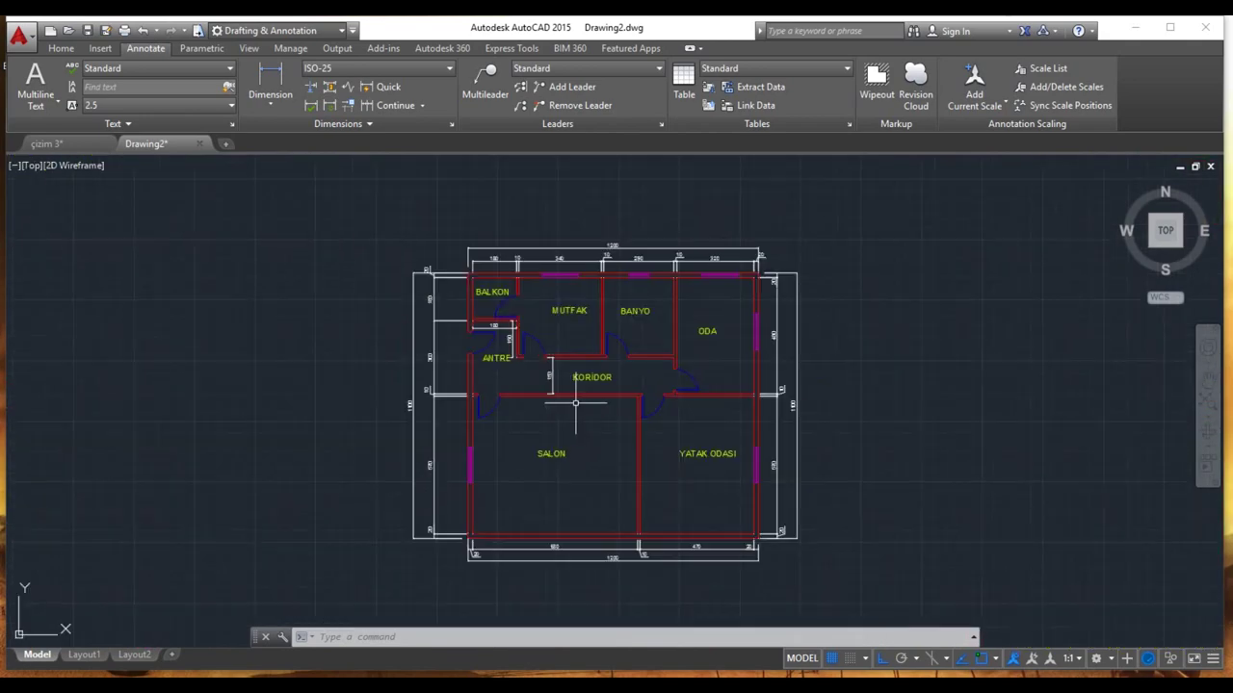
pyautogui.moveTo(578, 408); pyautogui.dragTo(589, 455, button='middle')
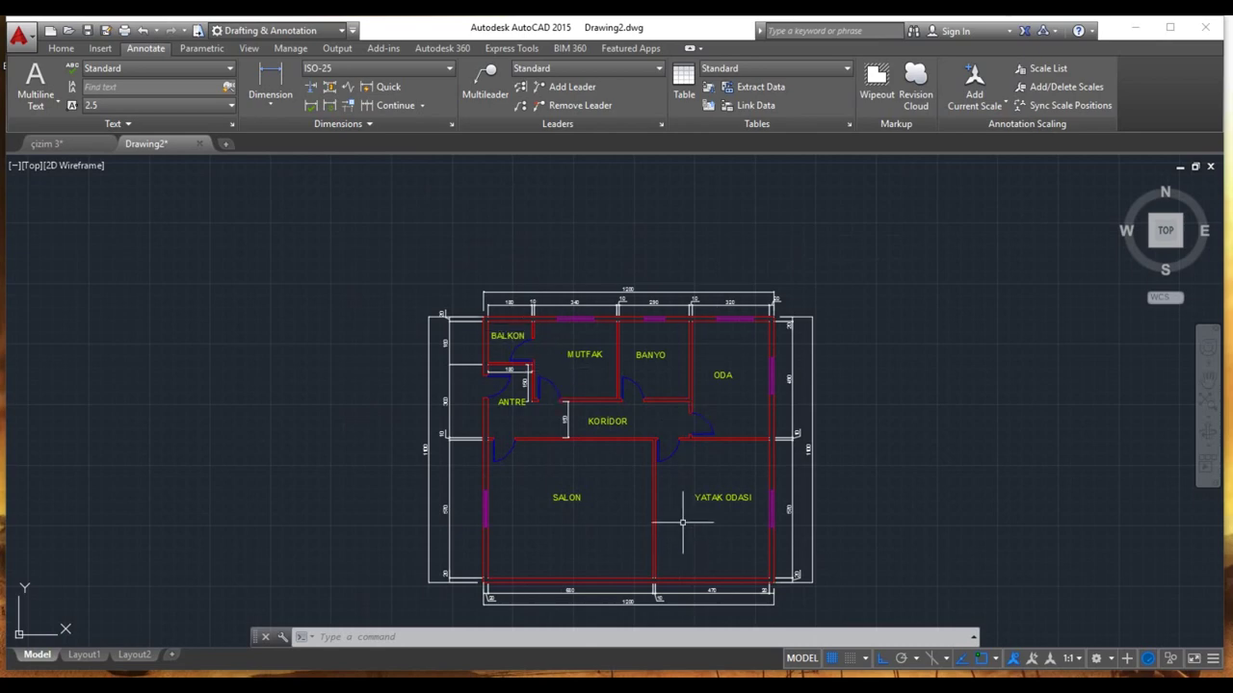
pyautogui.moveTo(670, 481); pyautogui.dragTo(649, 469, button='middle')
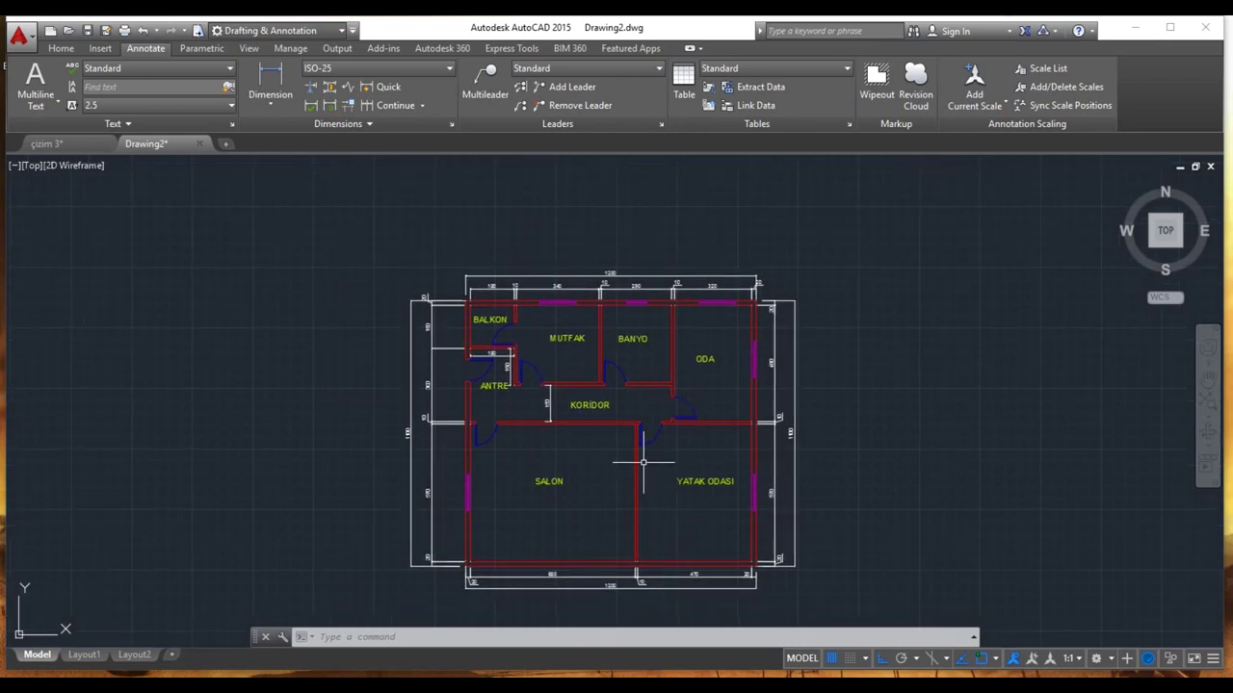
pyautogui.moveTo(642, 464)
pyautogui.mouseDown(button='middle')
pyautogui.moveTo(680, 495)
pyautogui.moveTo(617, 403)
pyautogui.mouseUp(button='middle')
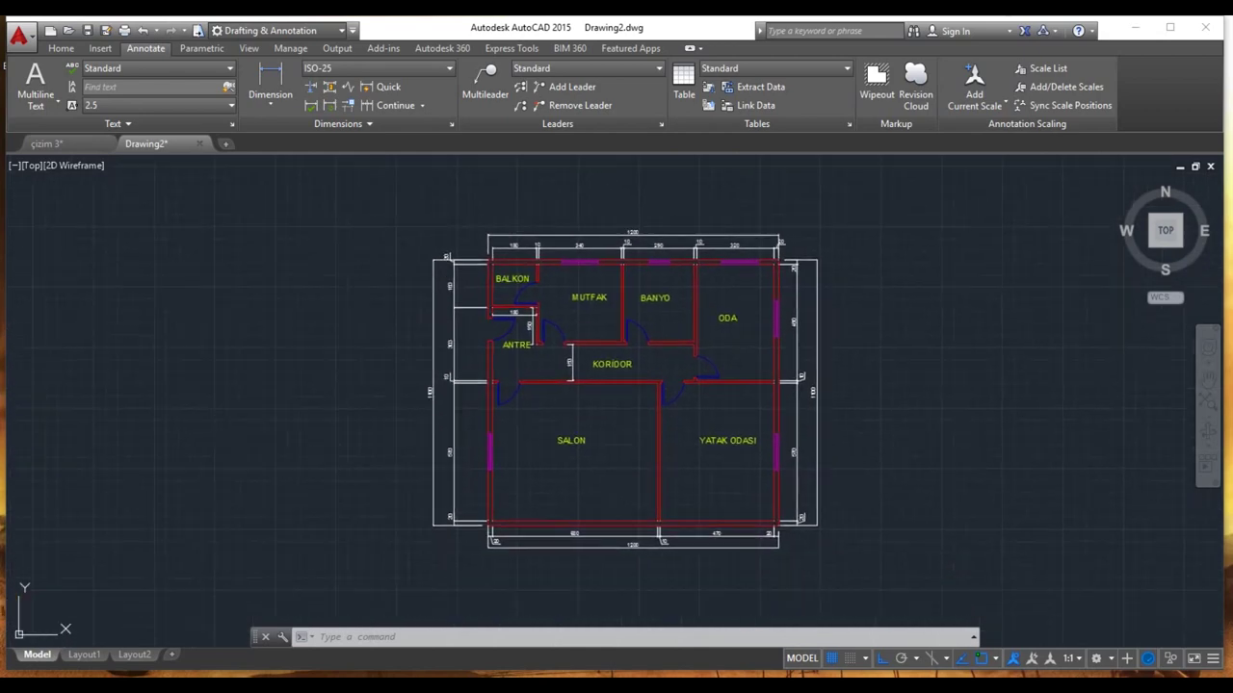
pyautogui.moveTo(635, 475); pyautogui.dragTo(611, 491, button='middle')
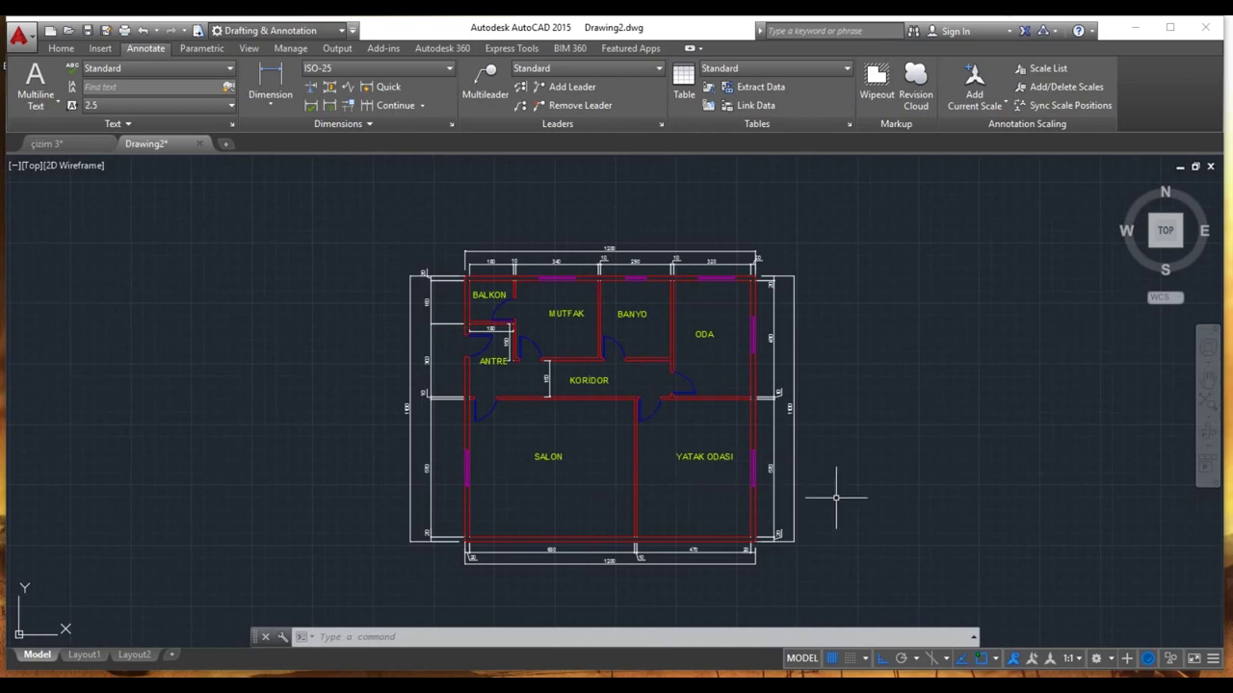